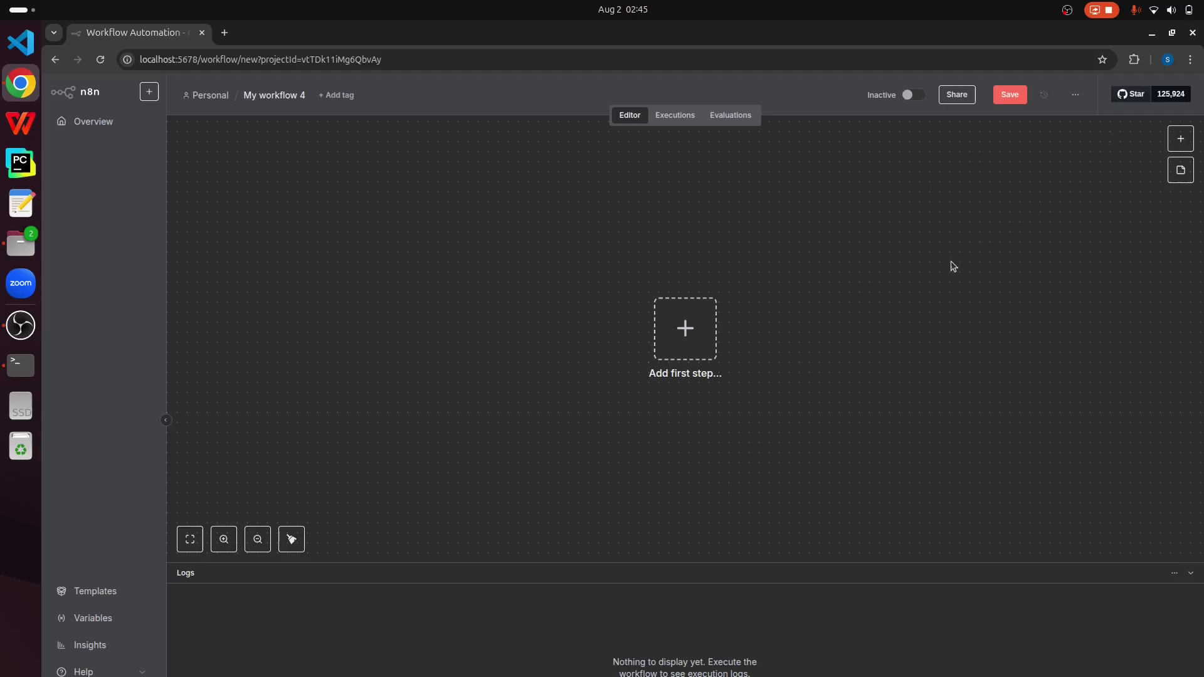
Step: Give the workflow the title 'Connect To External API Workflow' and confirm it
click(267, 96)
text(Conn)
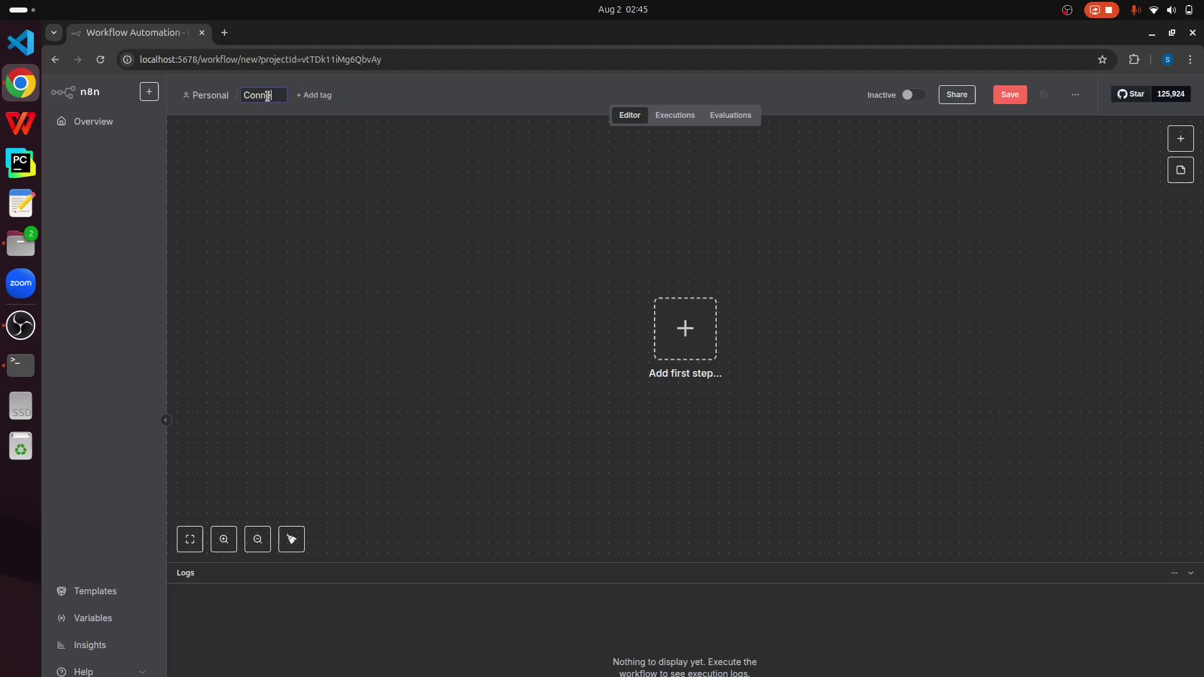
text(ect To External API Workflow)
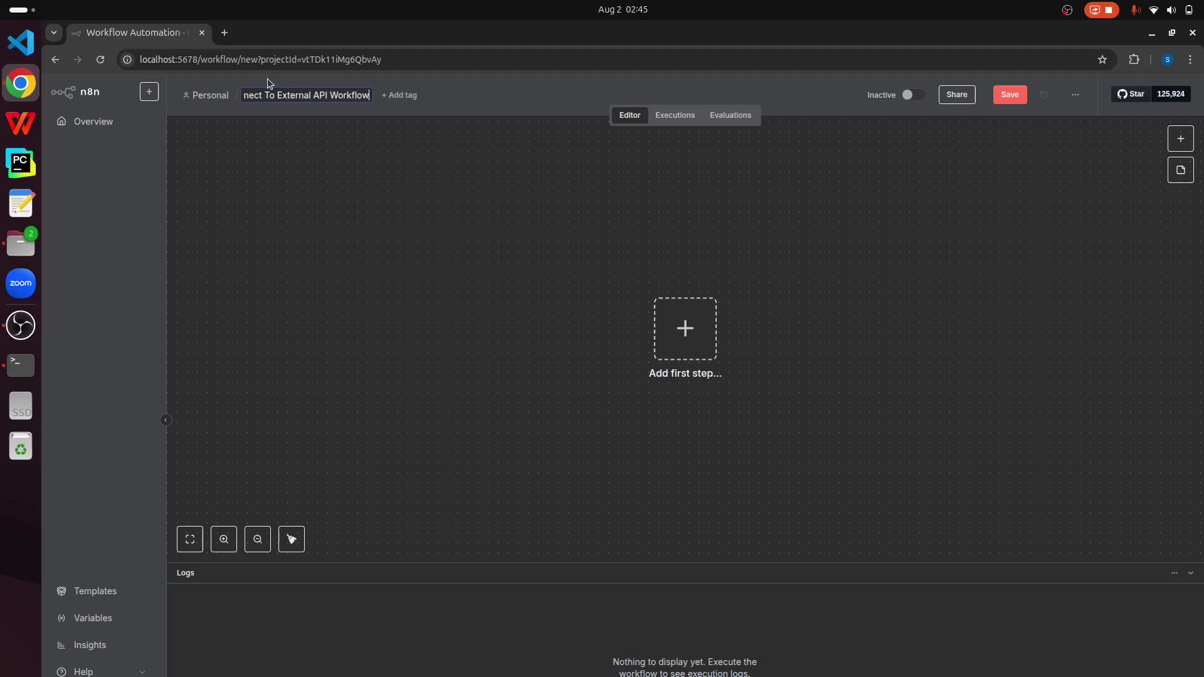
key(Return)
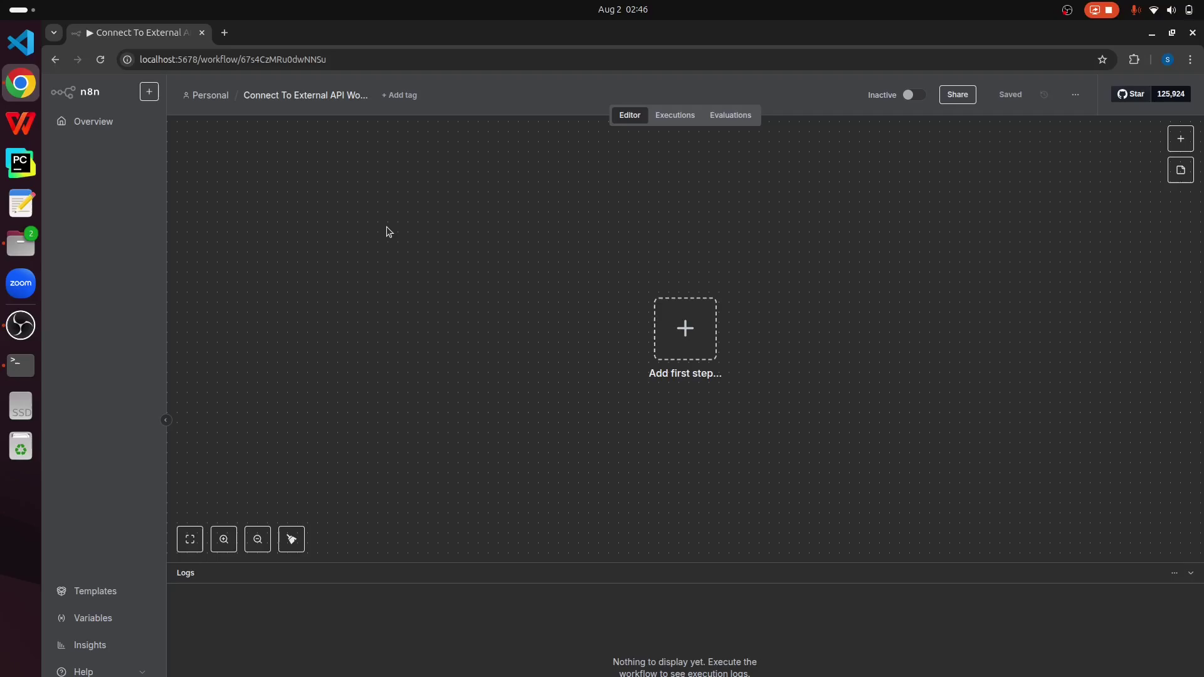
Step: Add a Webhook trigger as the workflow's first step
click(710, 342)
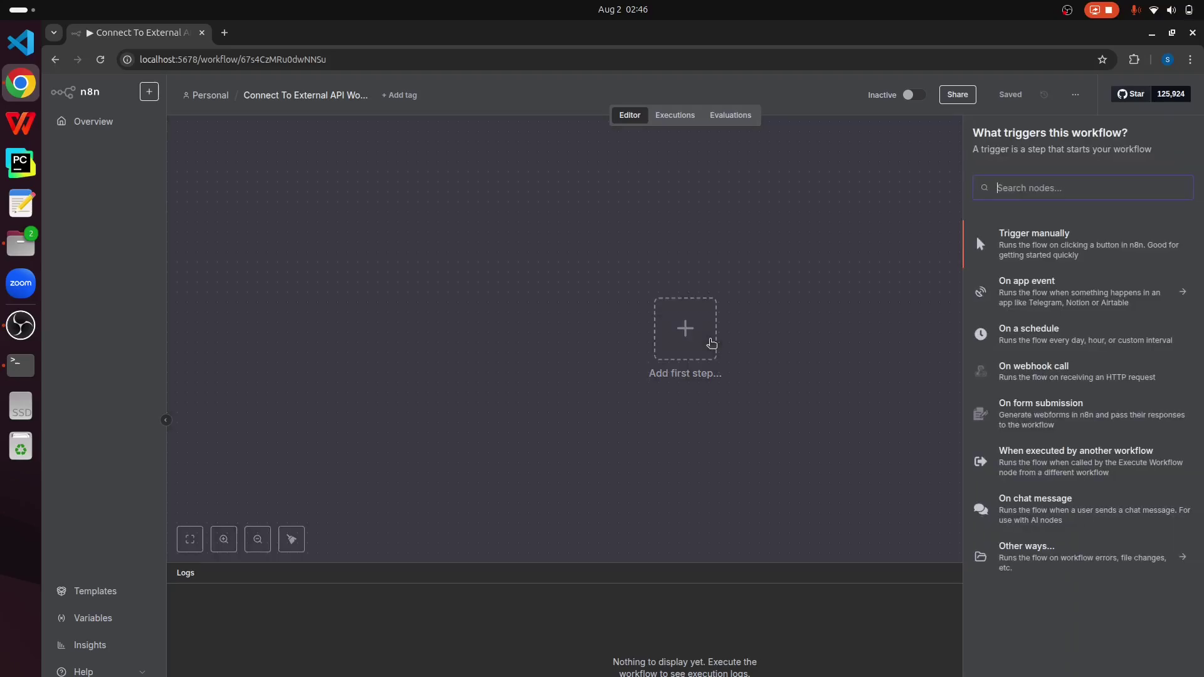
text(Web)
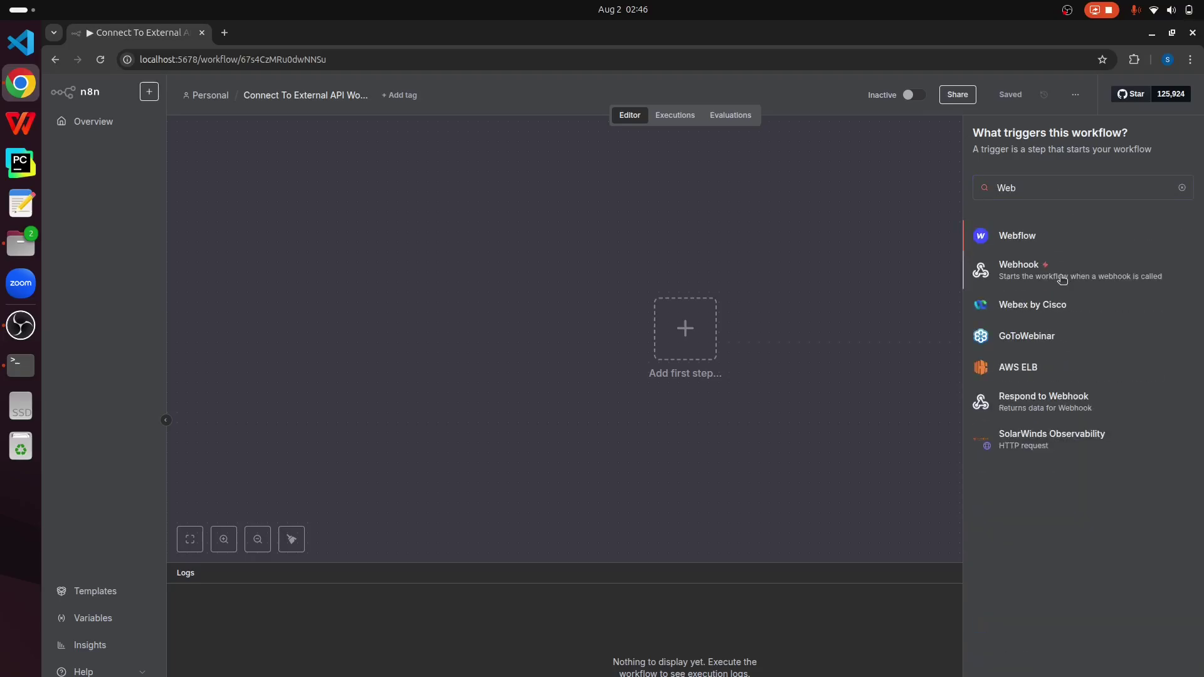
click(1063, 280)
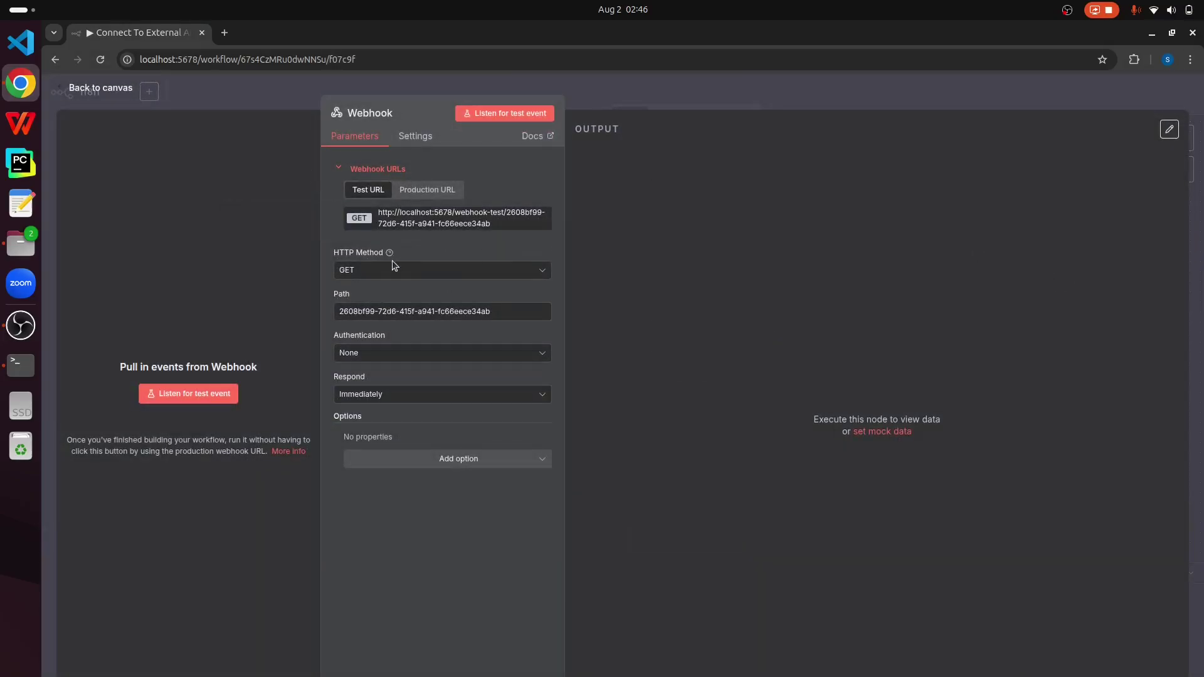
Step: Set the webhook to POST with path 'weather' and add the Response Code option
click(540, 276)
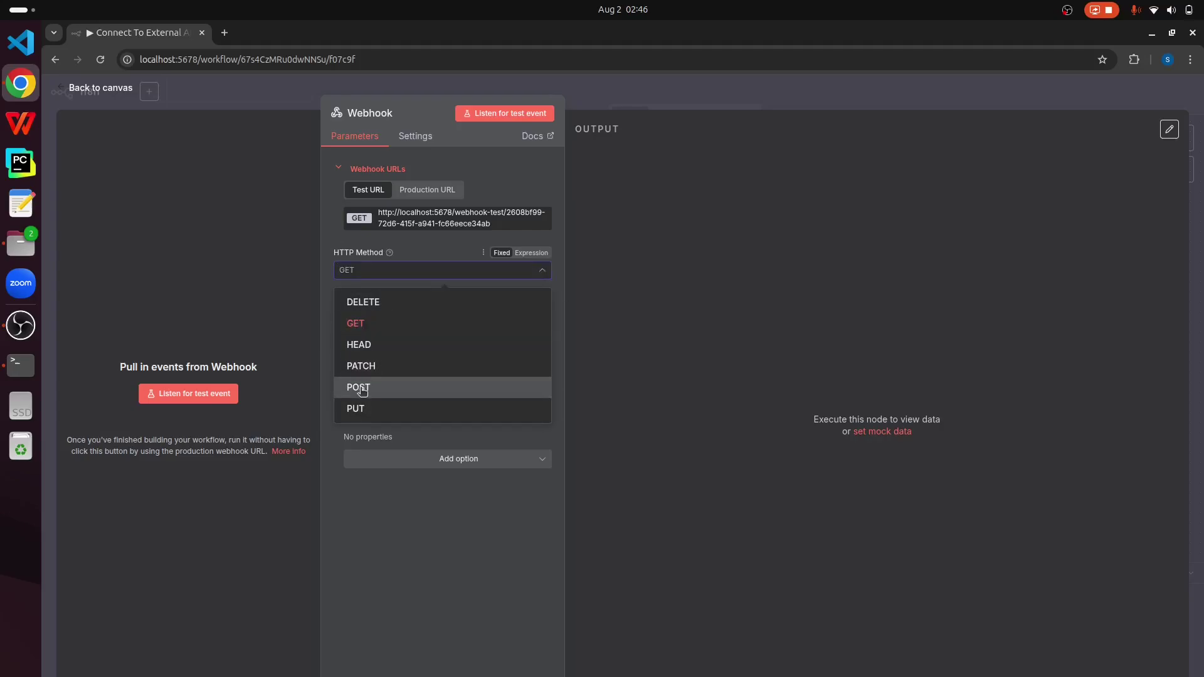
click(362, 388)
click(504, 308)
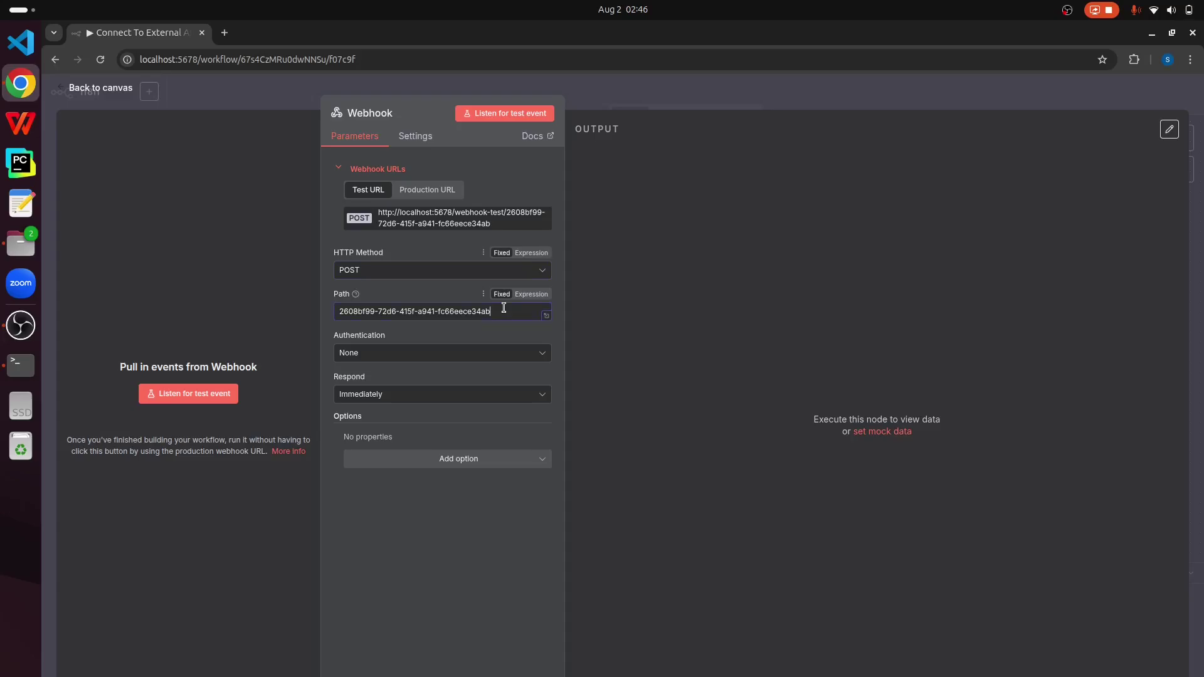
drag(503, 308, 328, 304)
text(weather)
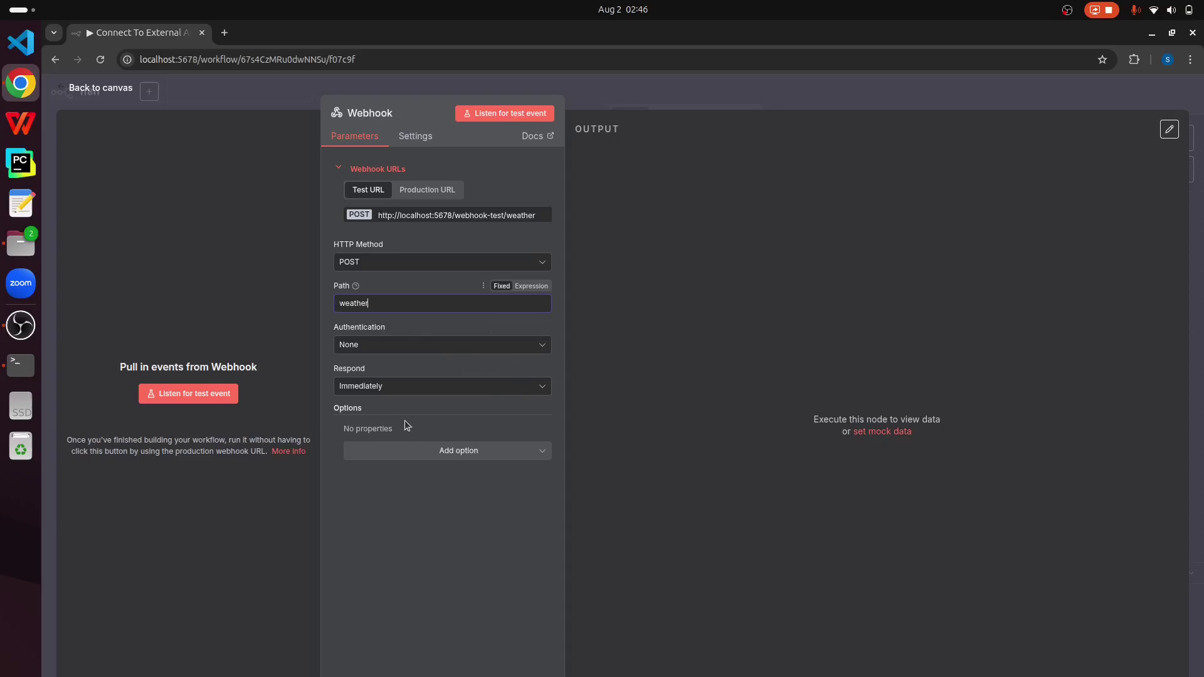
click(464, 454)
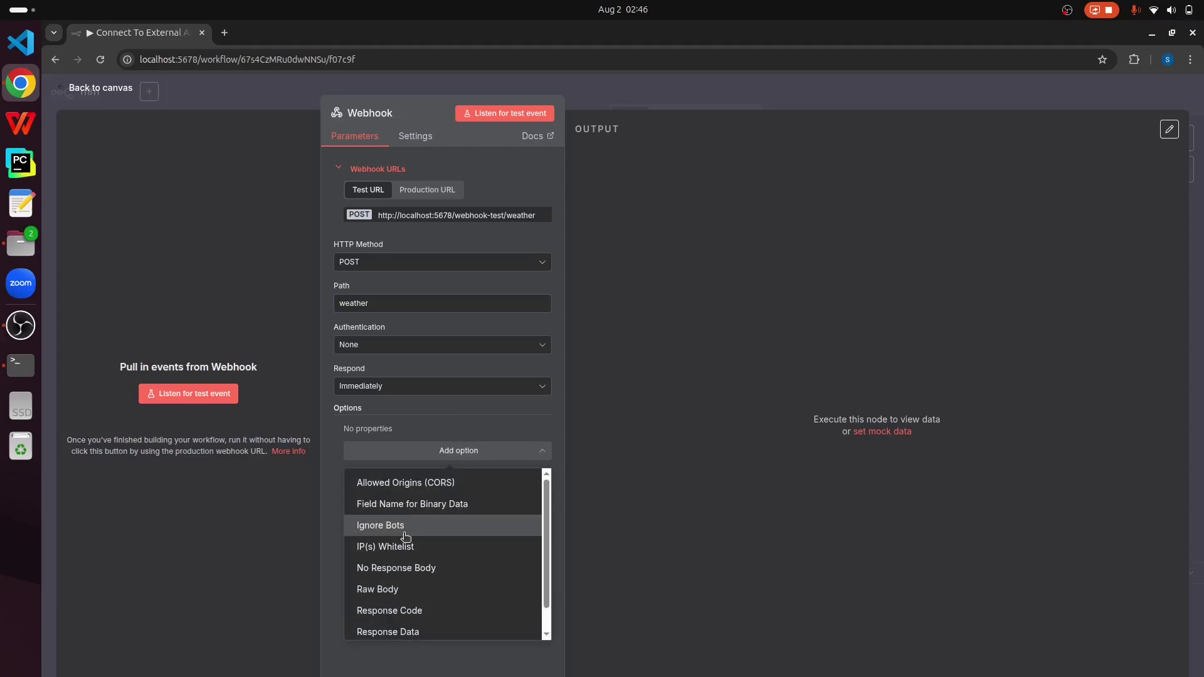
click(401, 610)
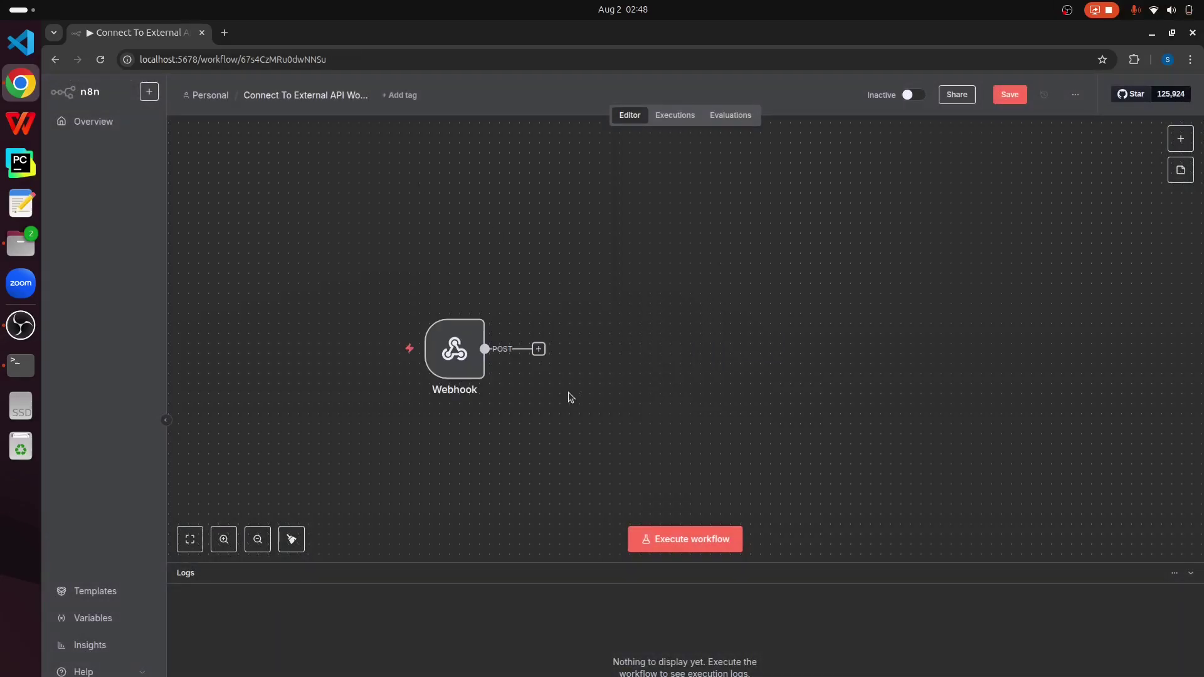
Step: Add an HTTP Request node after the Webhook and focus its empty URL field
click(538, 349)
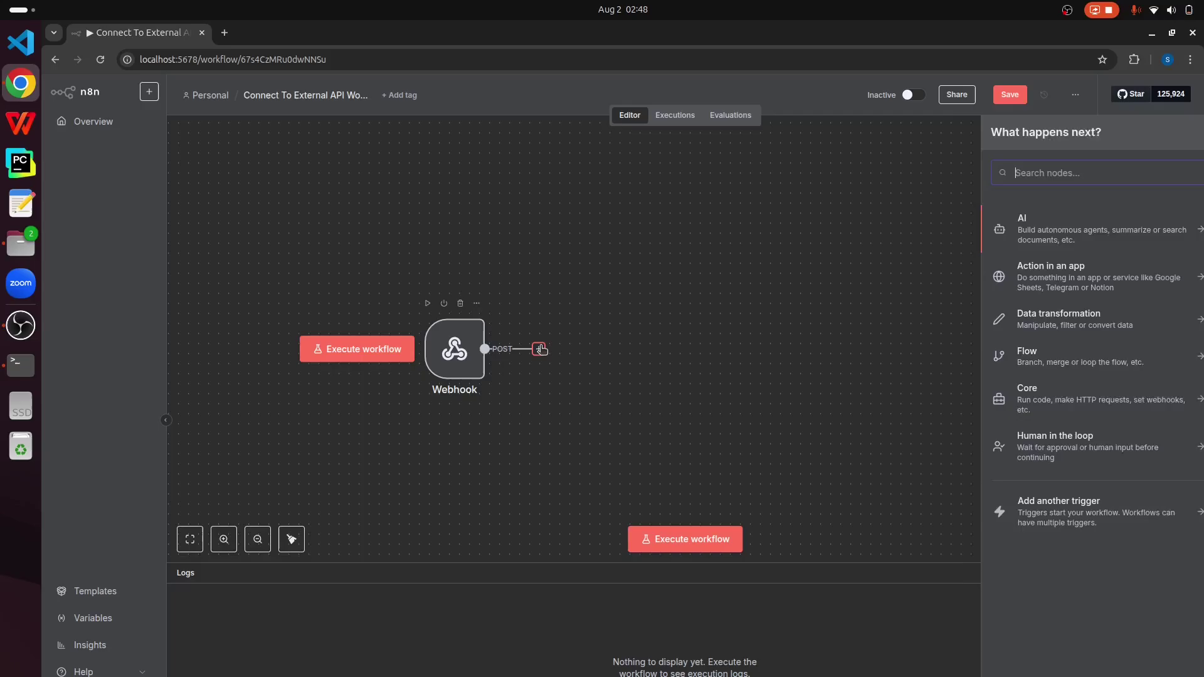
text(HTTP)
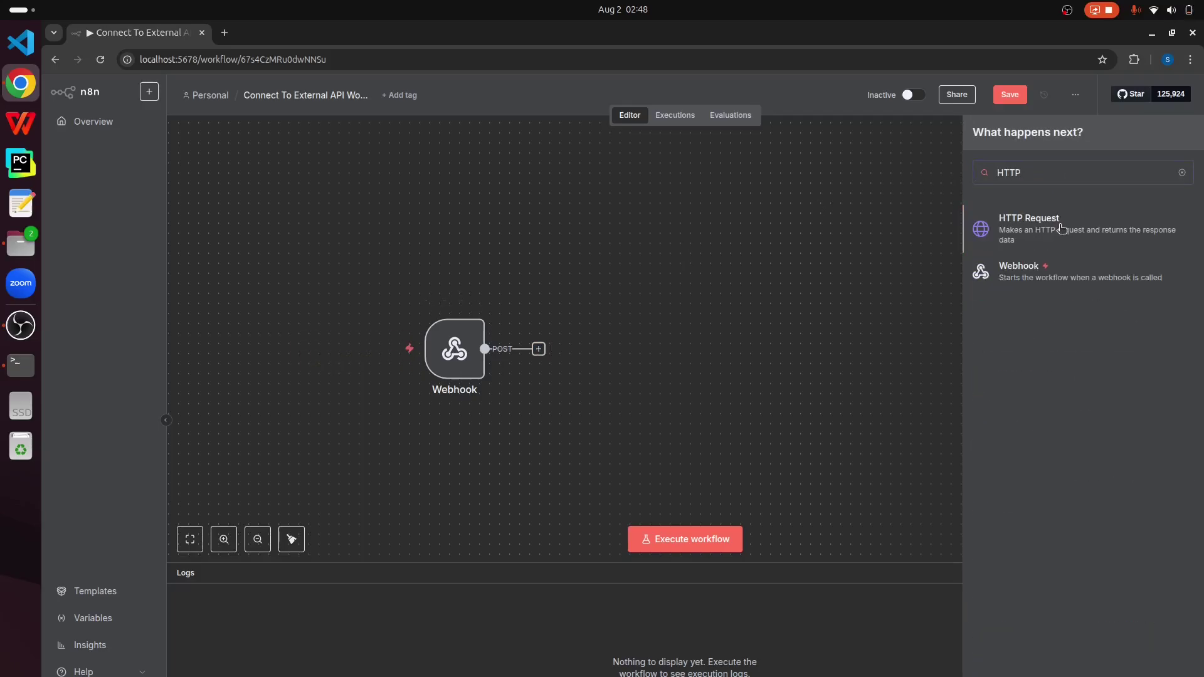
click(1060, 228)
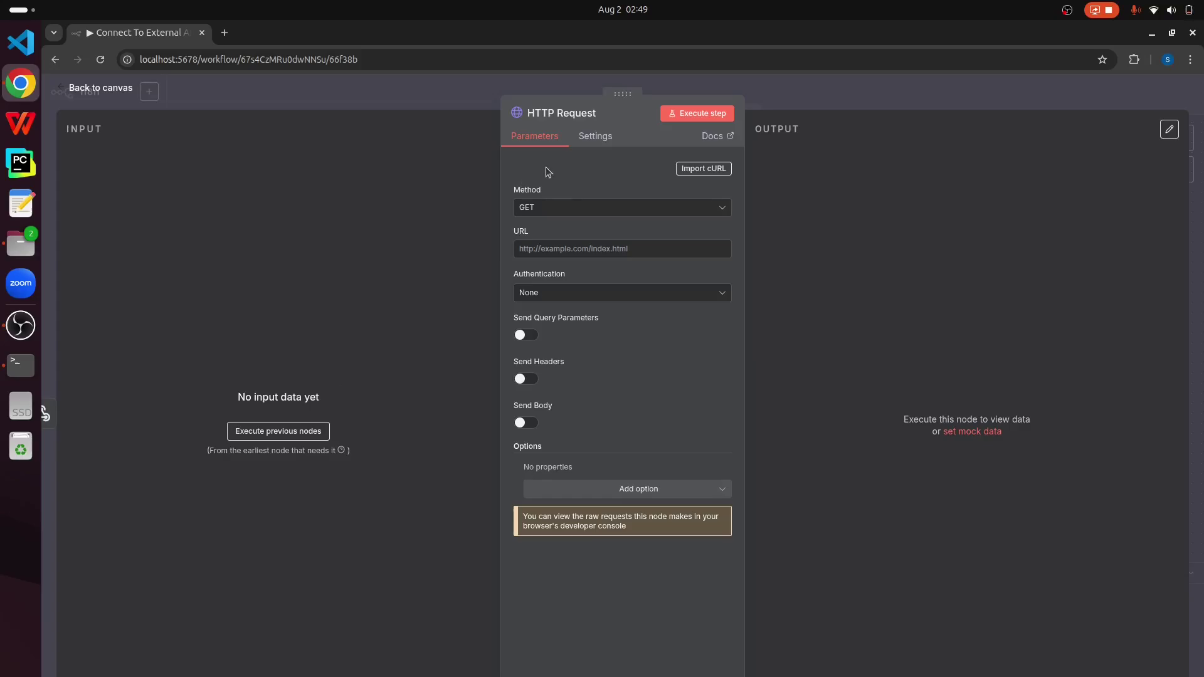
click(600, 250)
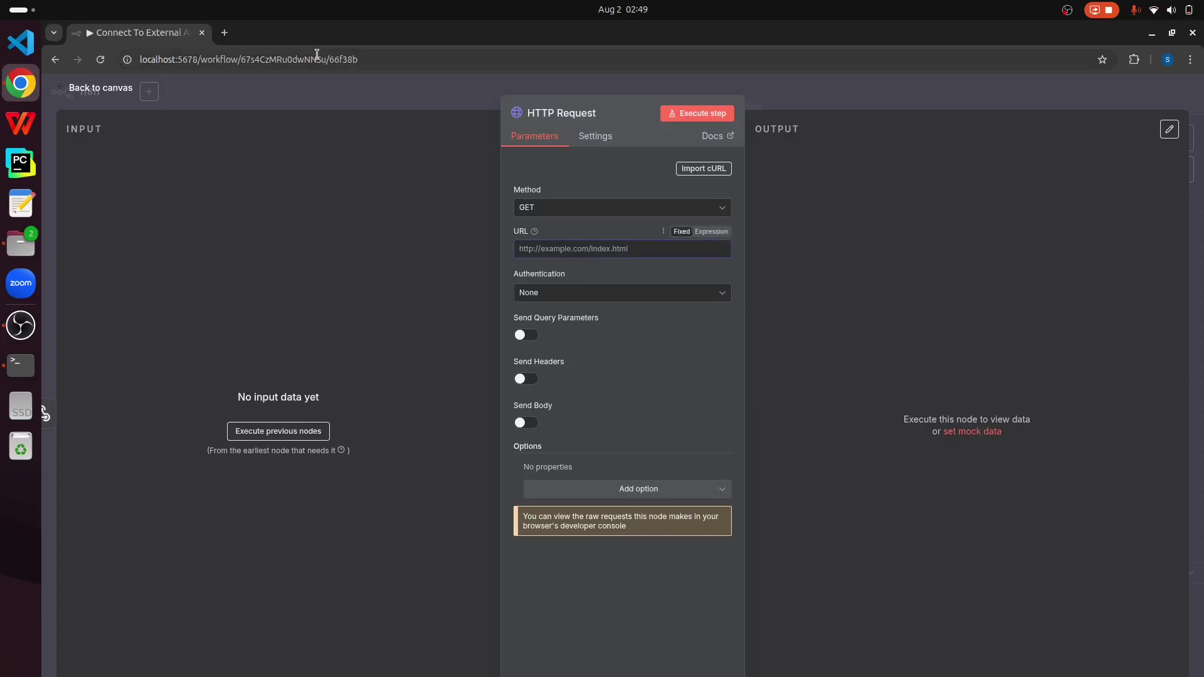
Step: Open openweathermap.org/current in a new tab, select the appid part, then go to sign-in
click(225, 32)
text(openwe)
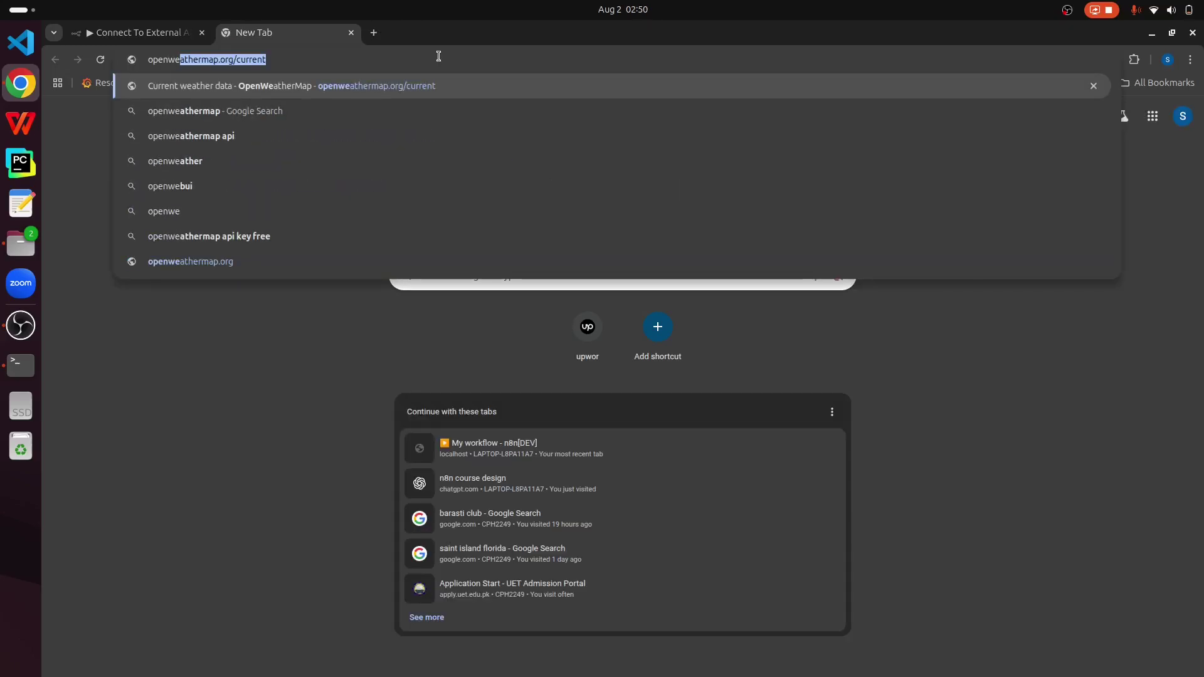
key(Right)
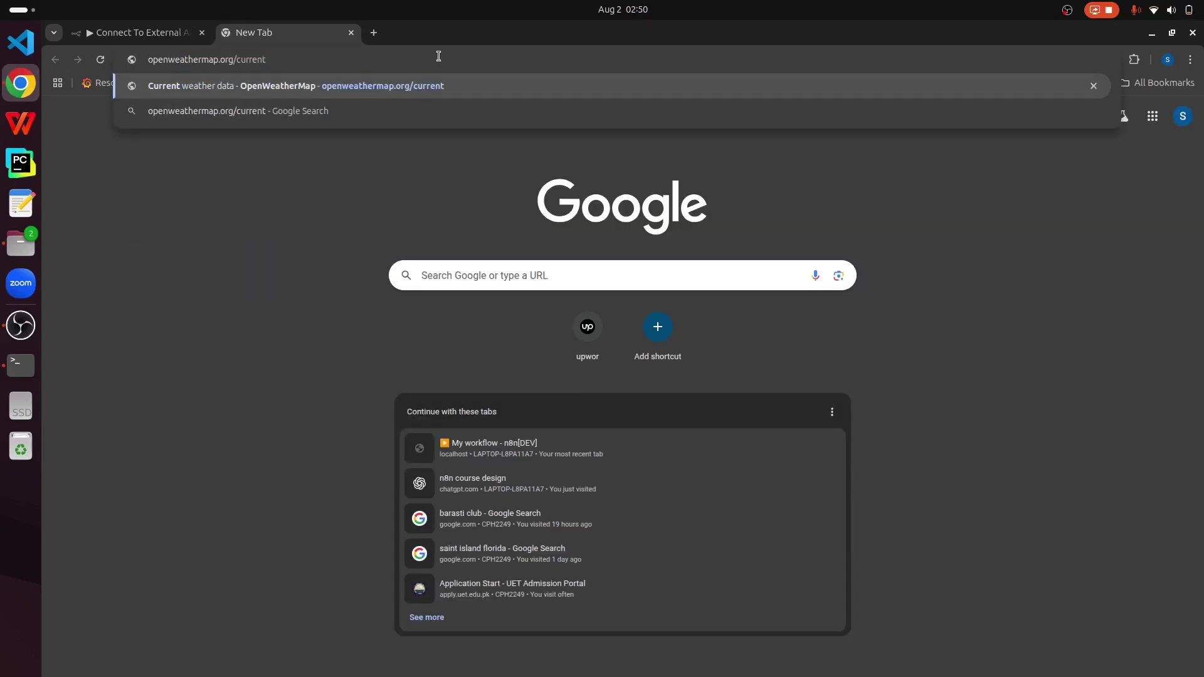
key(Return)
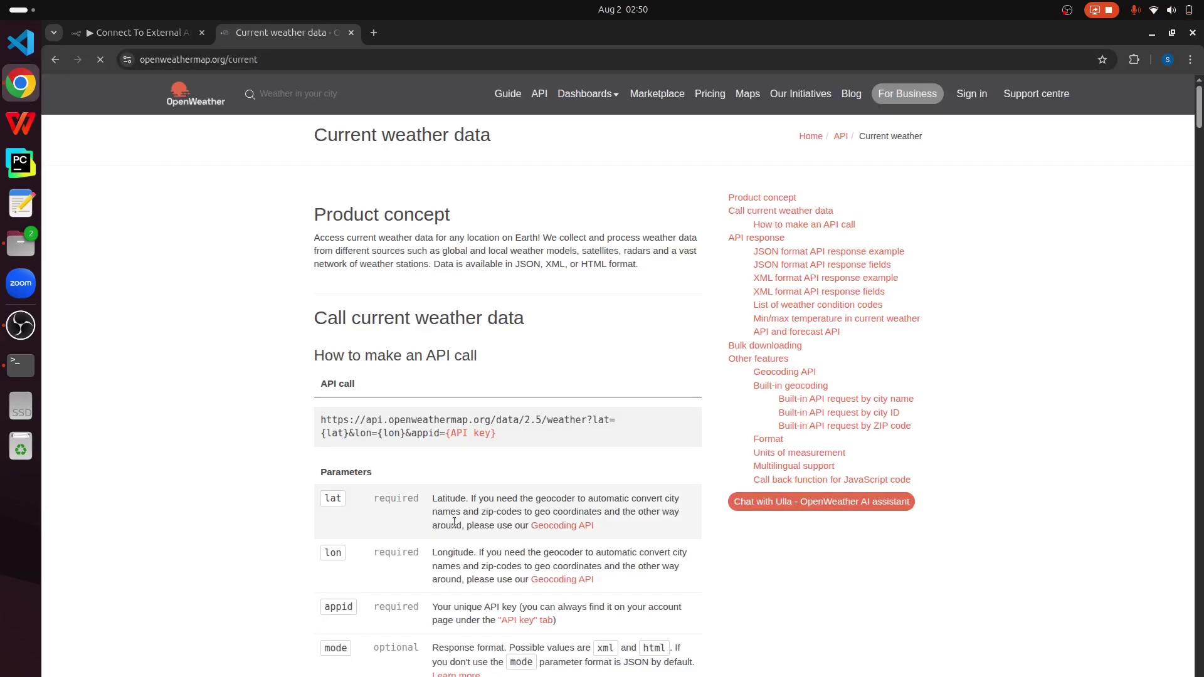
drag(502, 431, 432, 428)
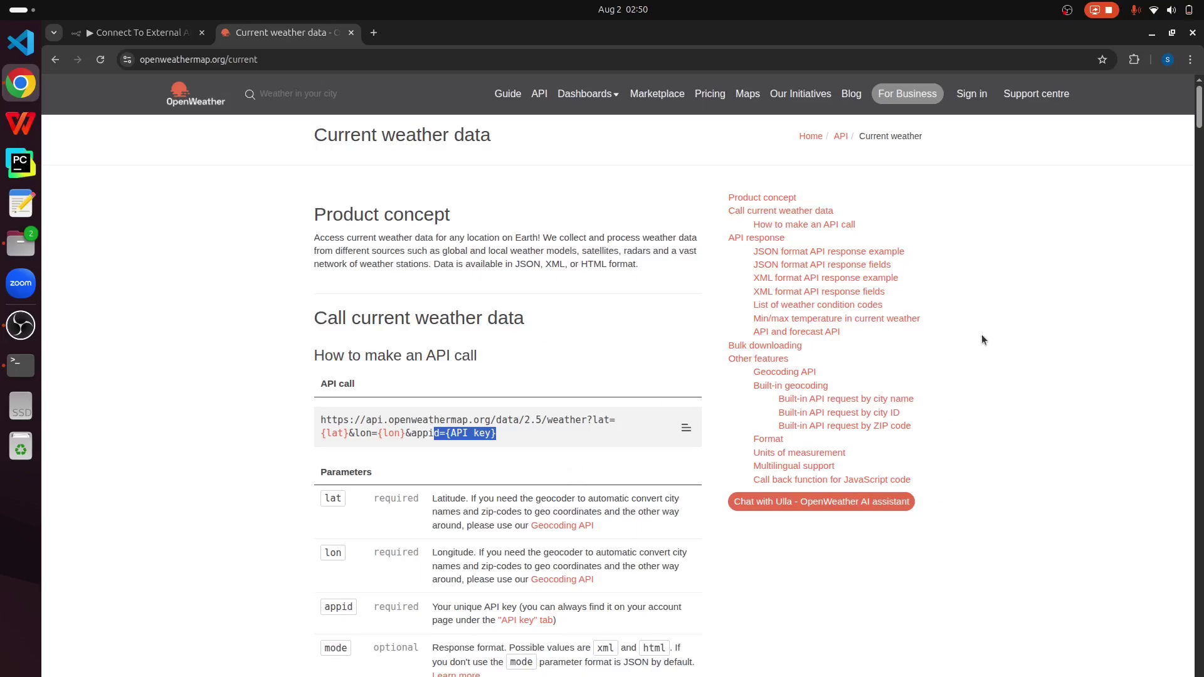
click(972, 99)
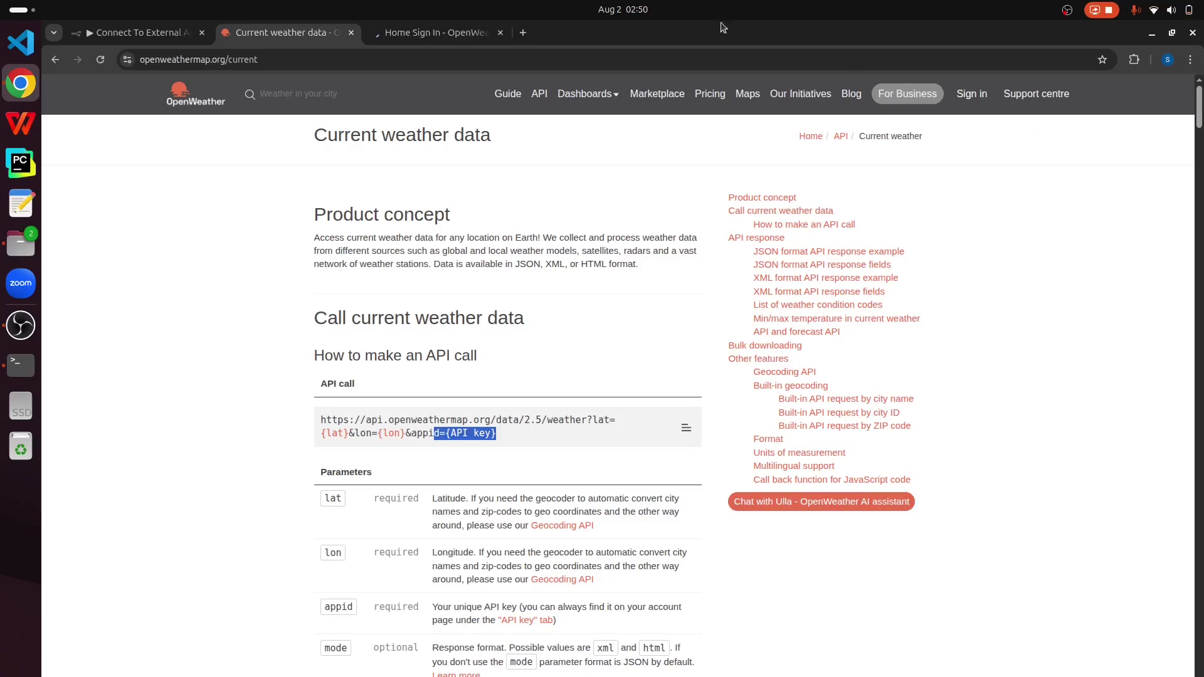
click(453, 23)
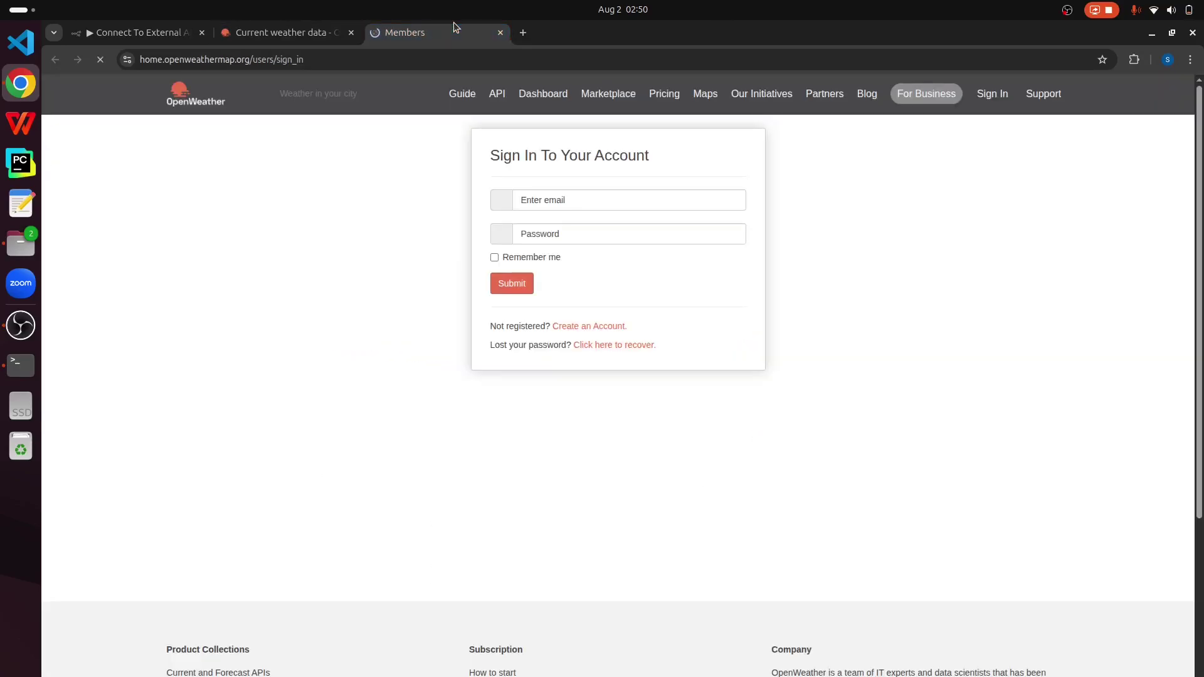
Step: Start a new OpenWeatherMap account, entering the username, e-mail address and password twice
click(589, 326)
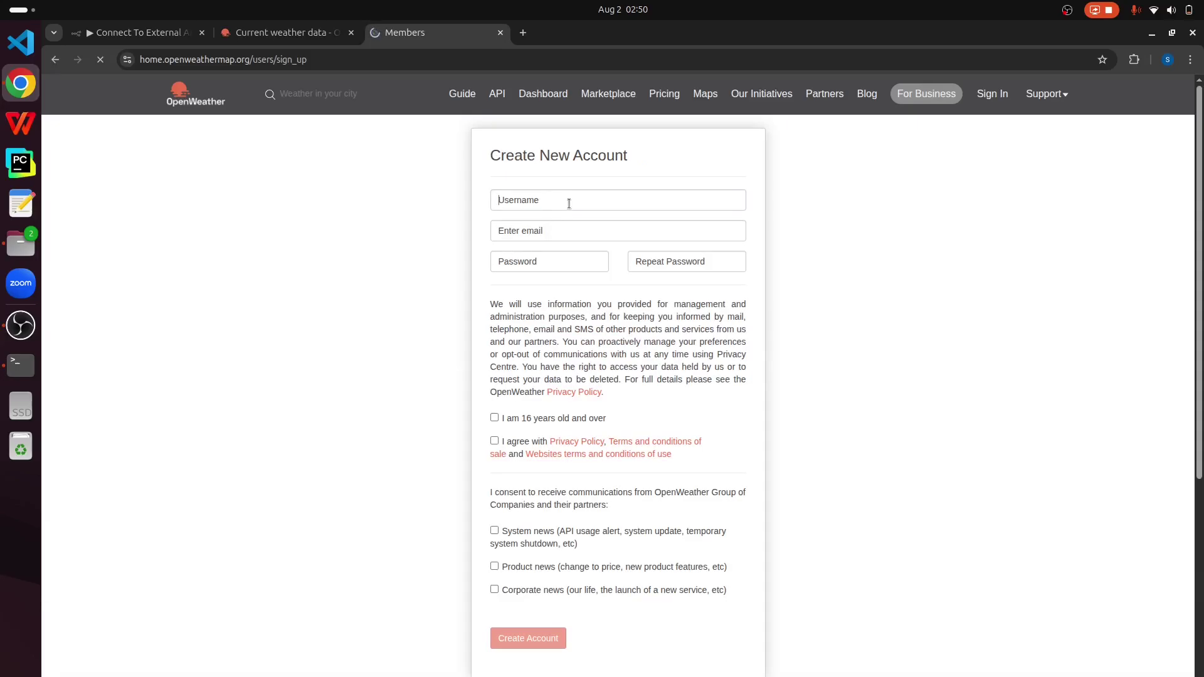
click(569, 201)
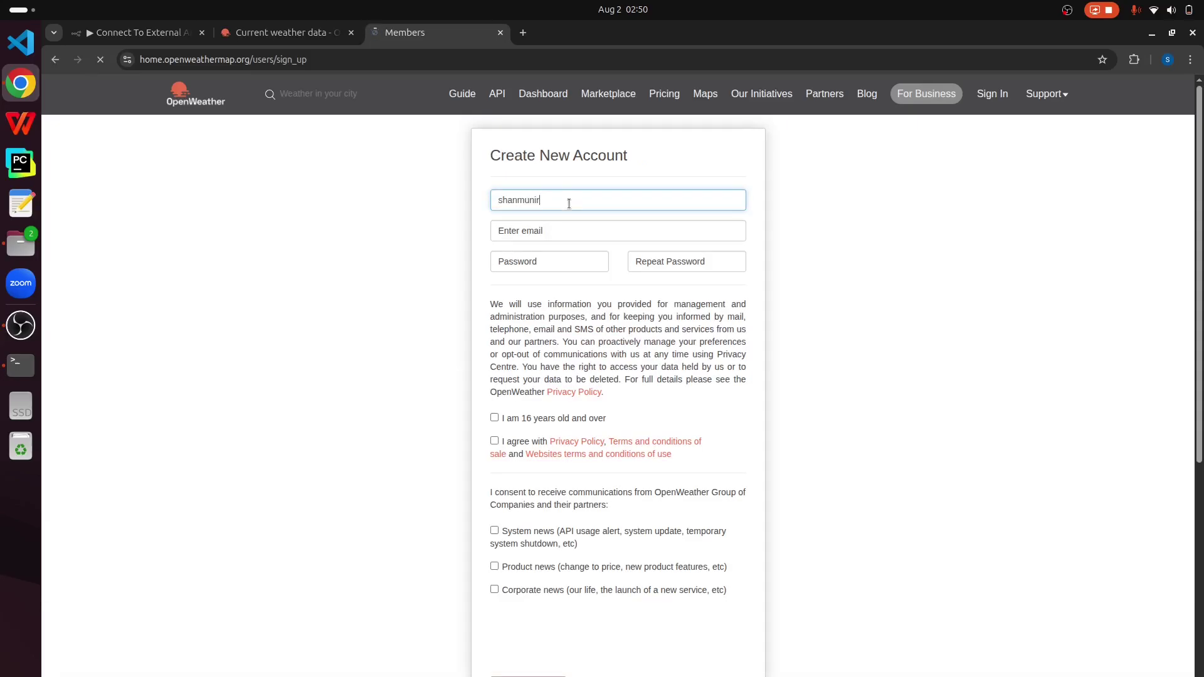
click(537, 229)
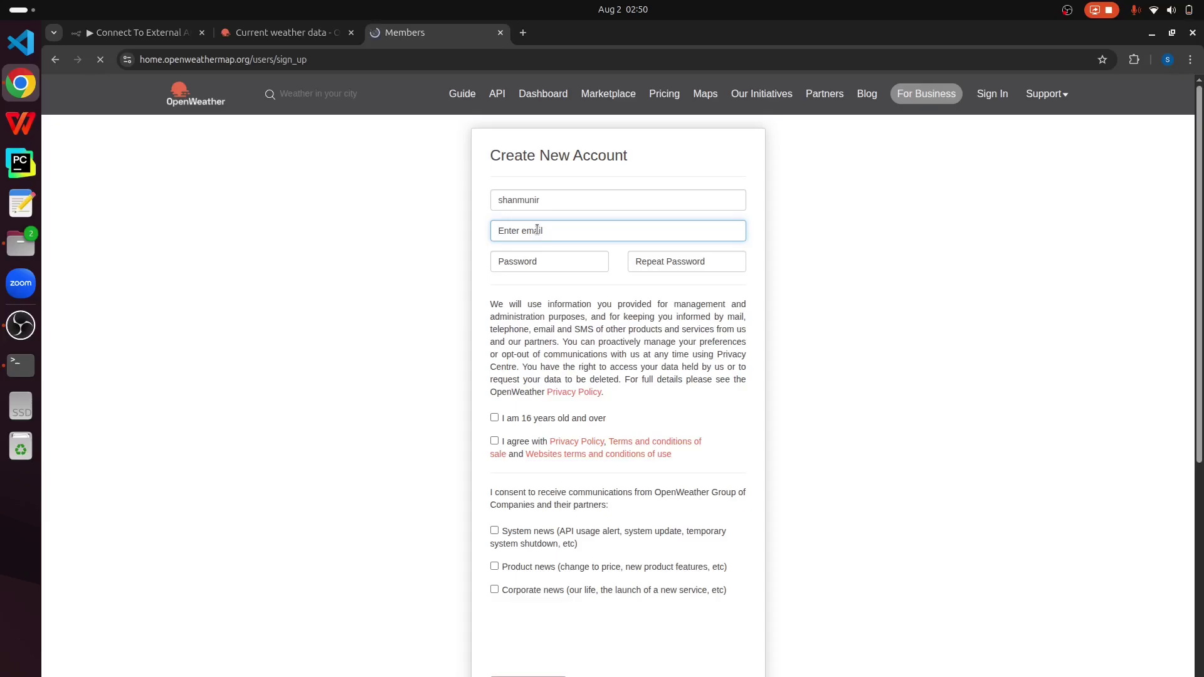
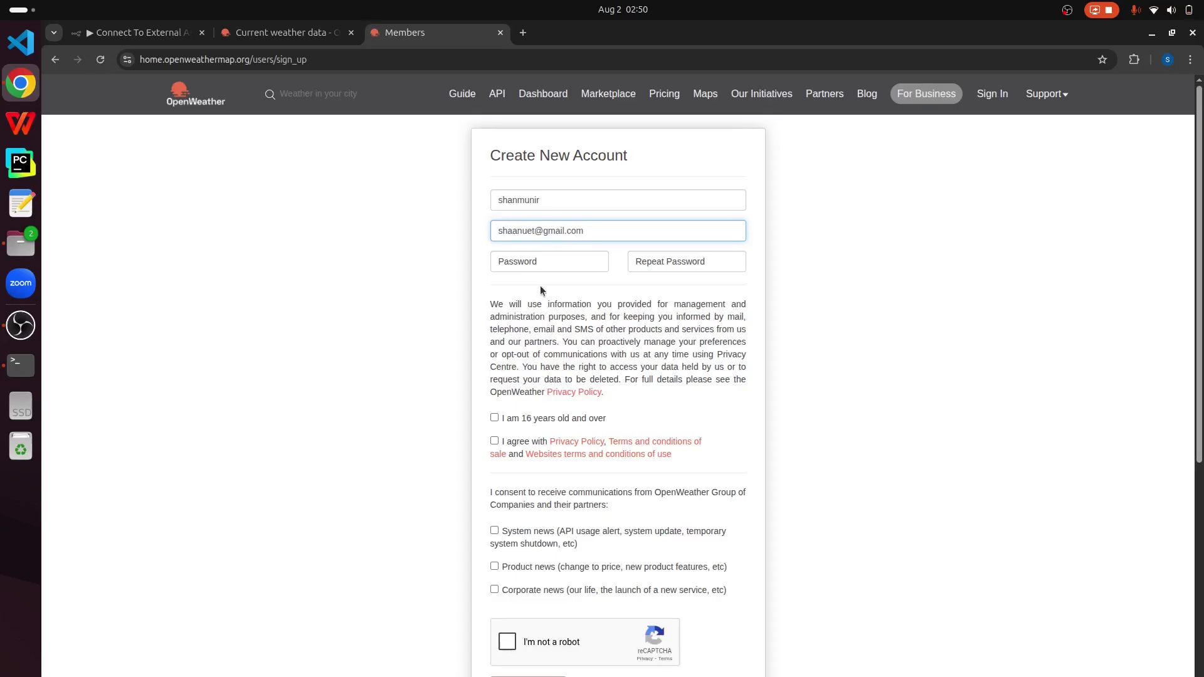
click(552, 267)
text(•)
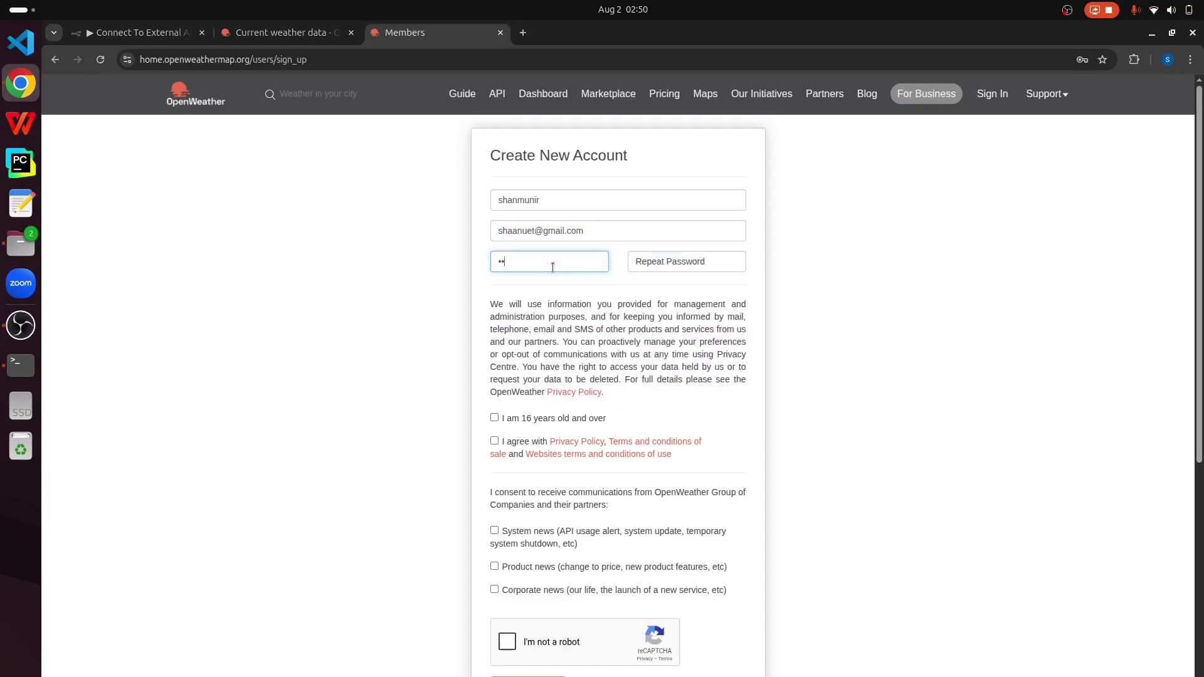
text(••••••••••••)
click(716, 262)
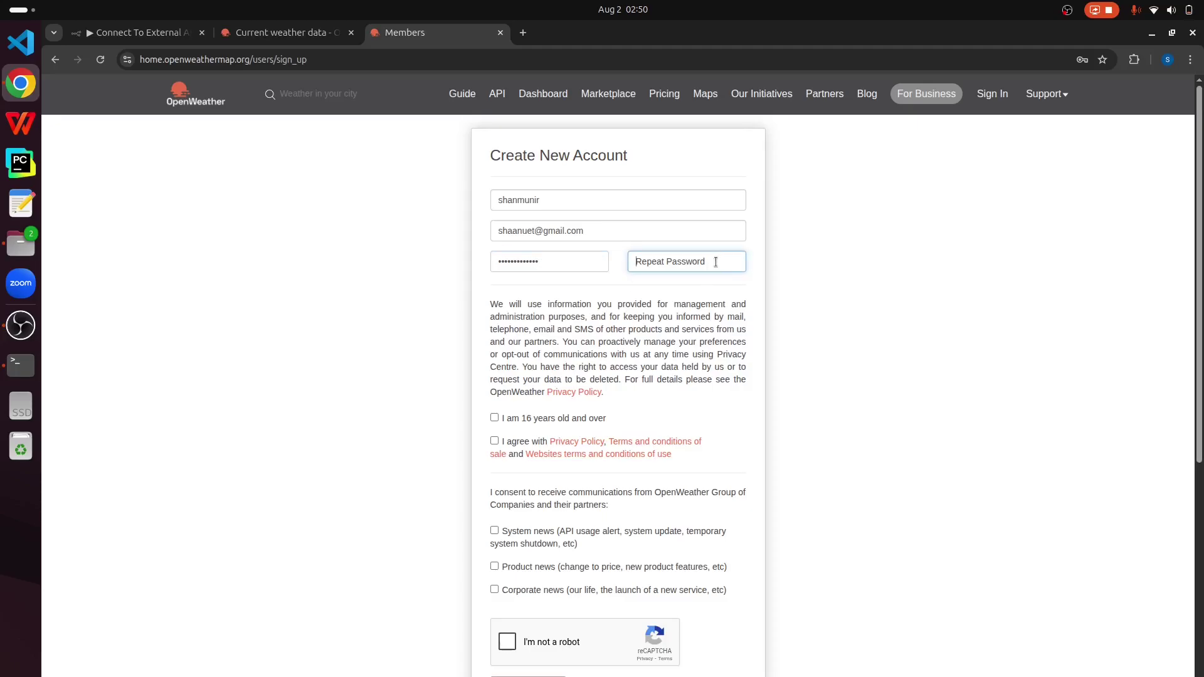
text(••••••••••••)
Step: Confirm age 16+, accept the privacy policy and terms, and pass the reCAPTCHA
click(494, 418)
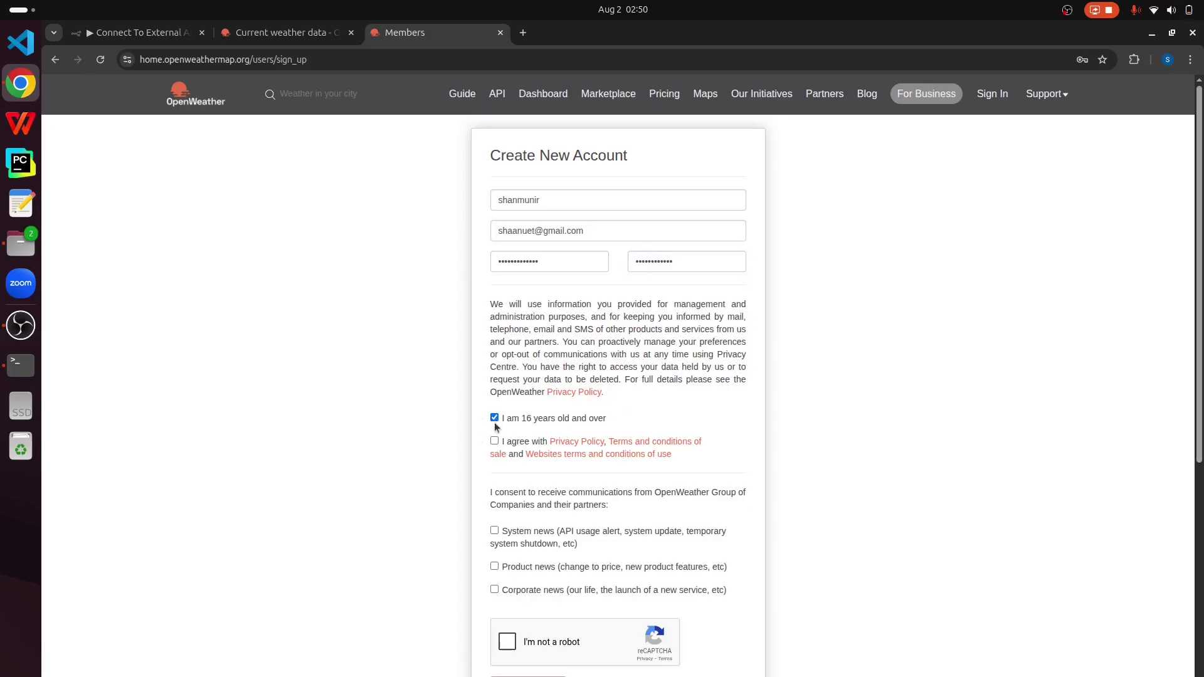
click(494, 441)
click(512, 641)
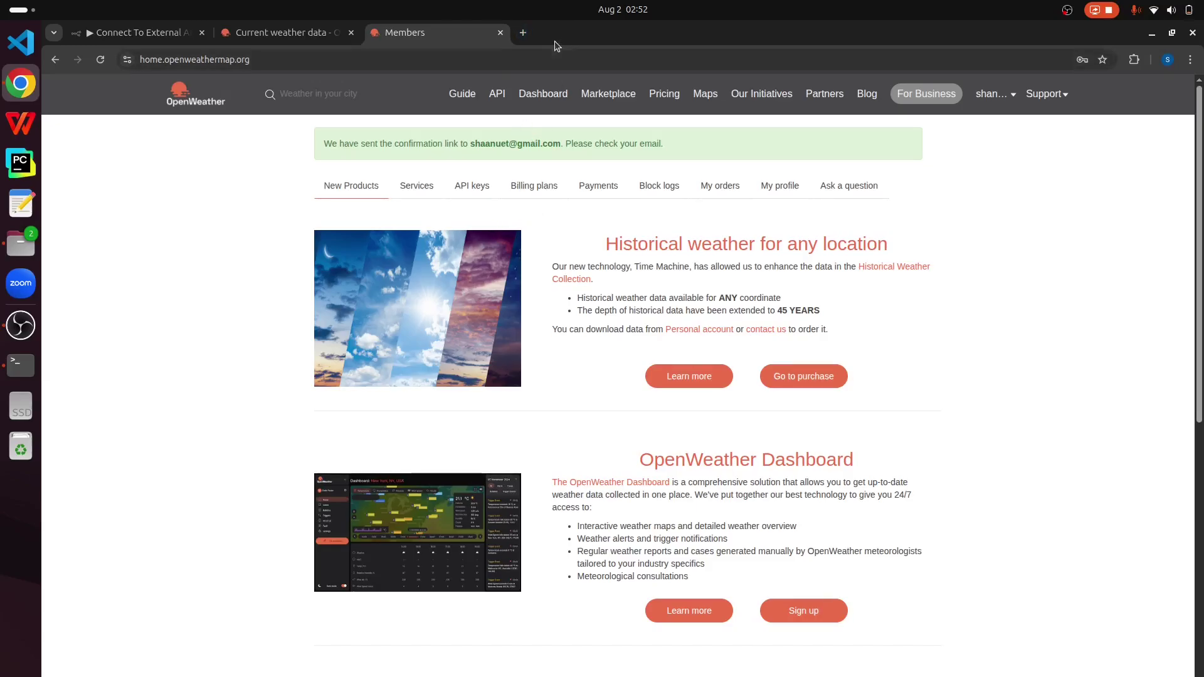
Step: Close the extra account tab and open Current Weather Data subscription options from the API page
click(500, 33)
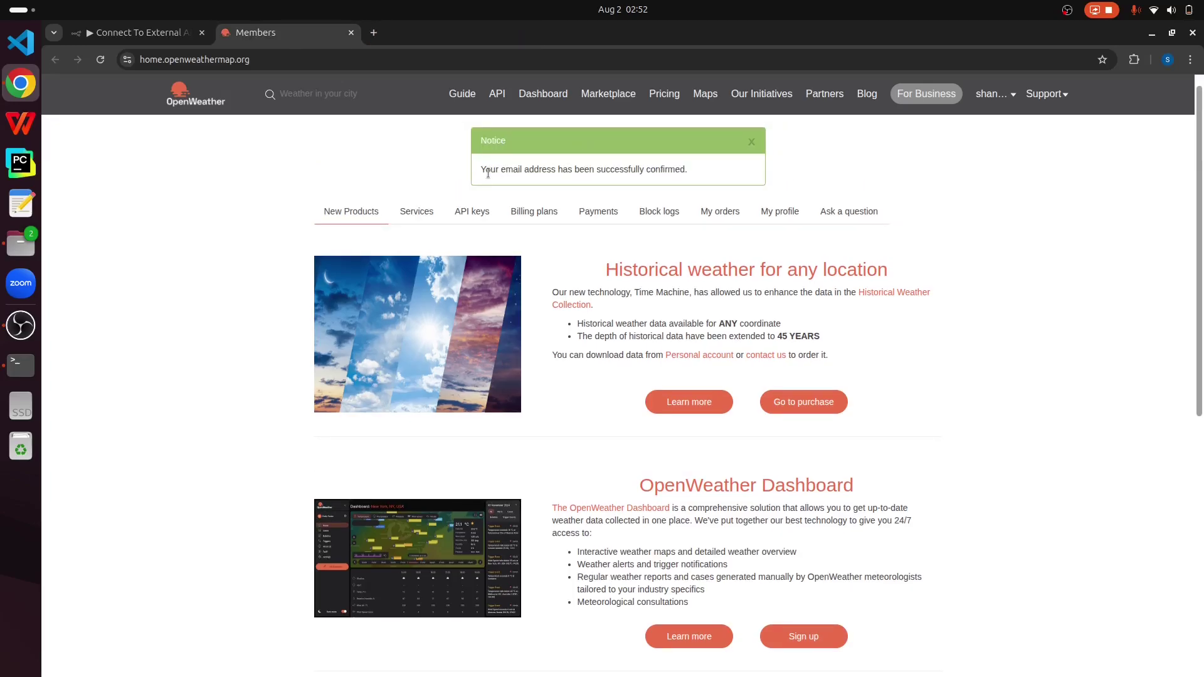
click(499, 99)
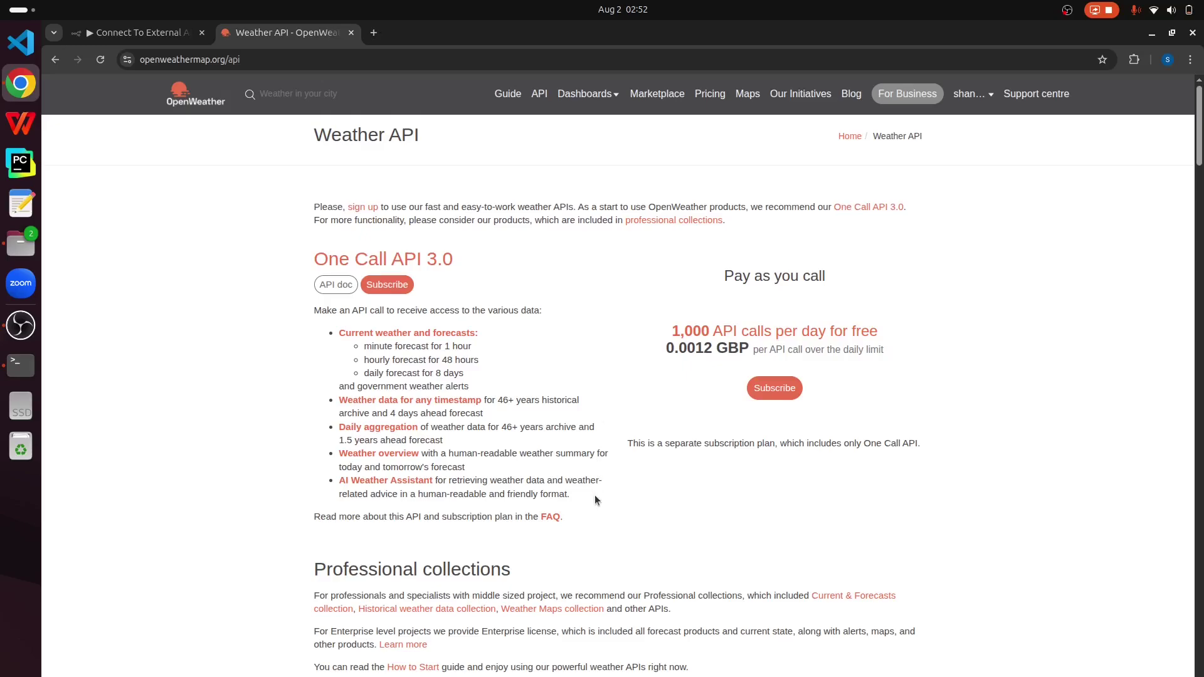
scroll(595, 500, down, 7)
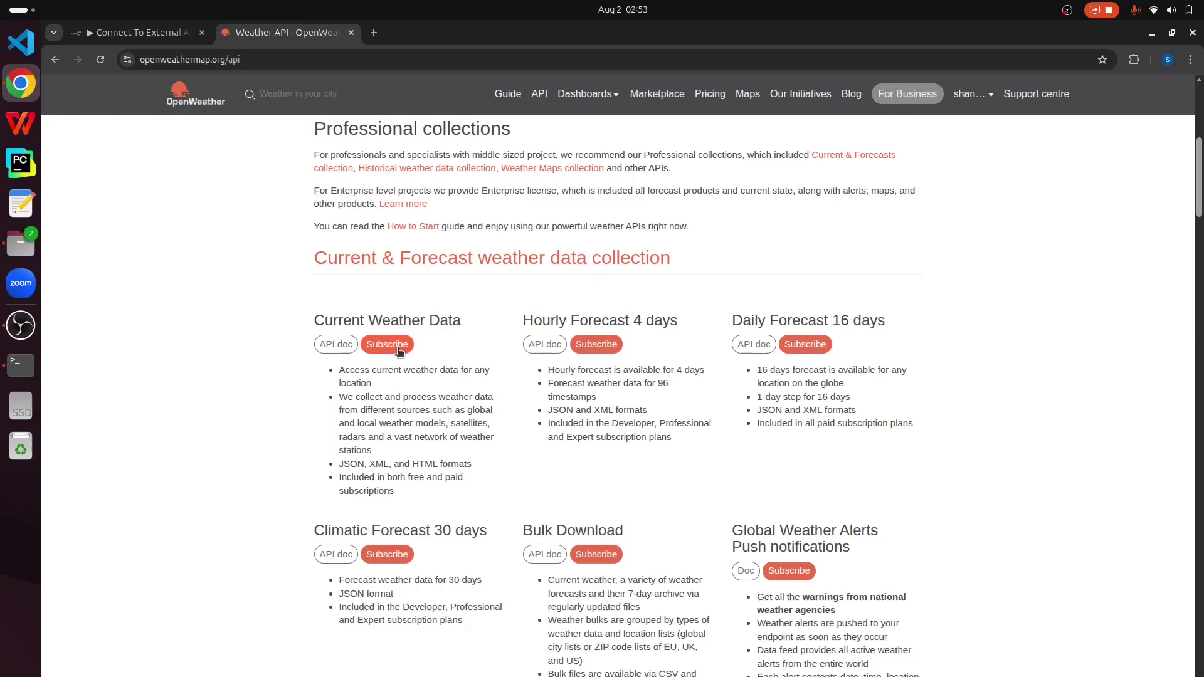
click(397, 349)
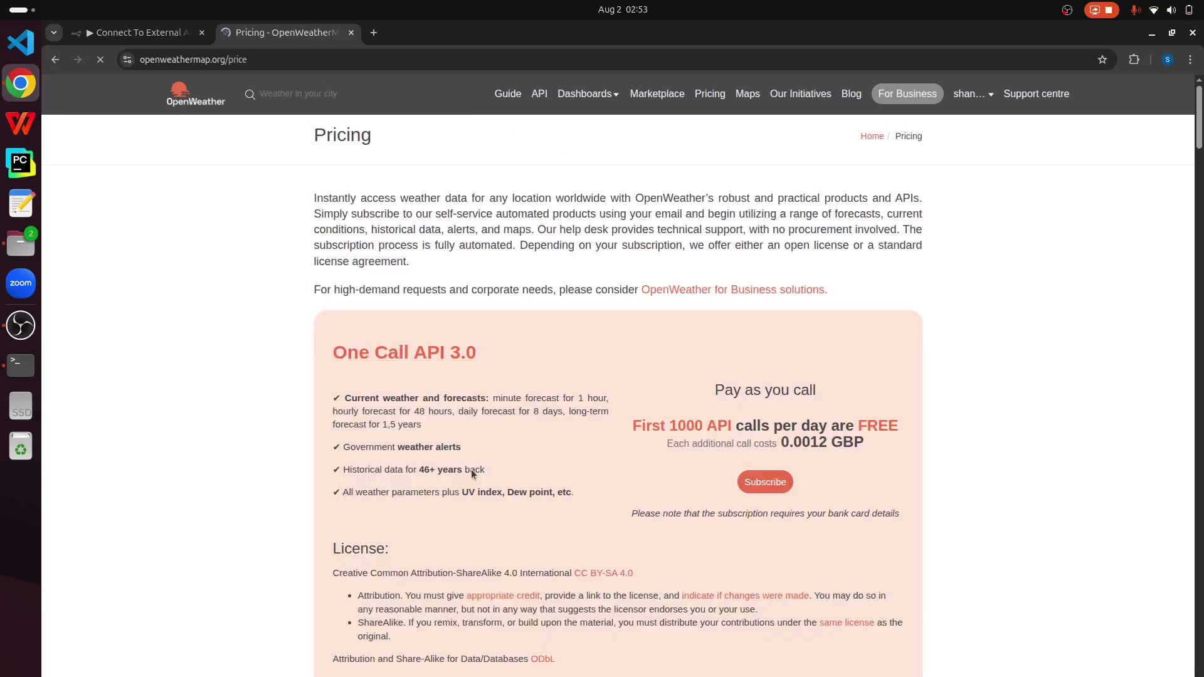
Step: Request an API key on the Free Access plan
scroll(472, 469, down, 20)
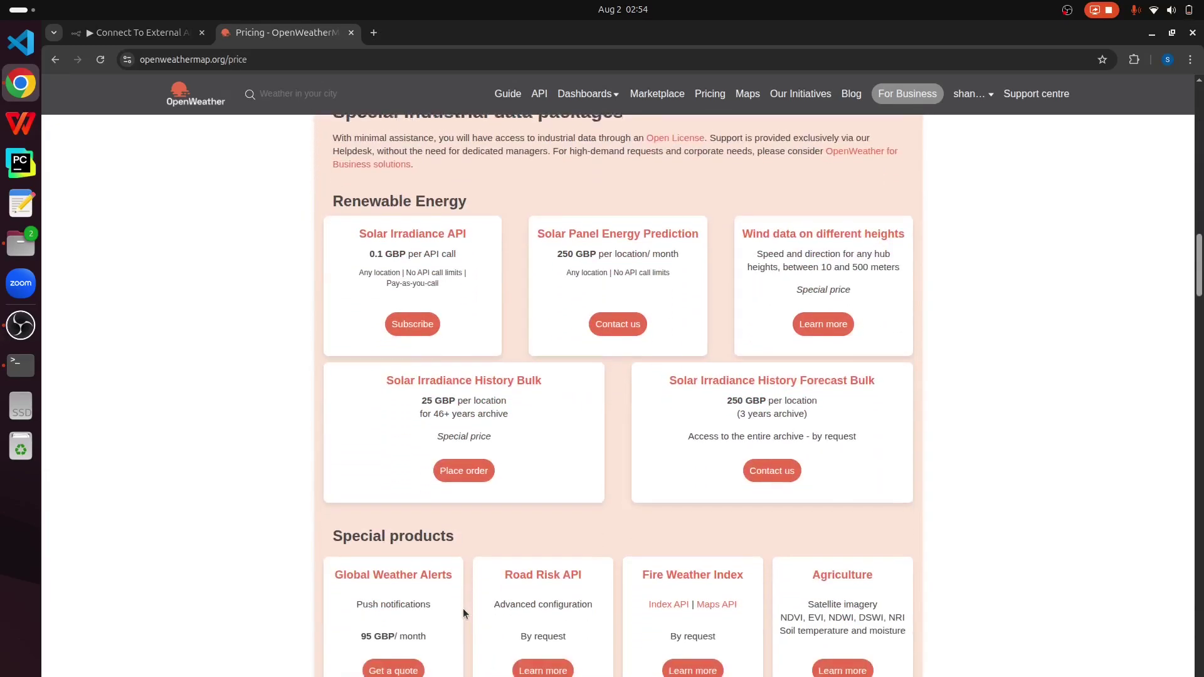
scroll(462, 608, down, 18)
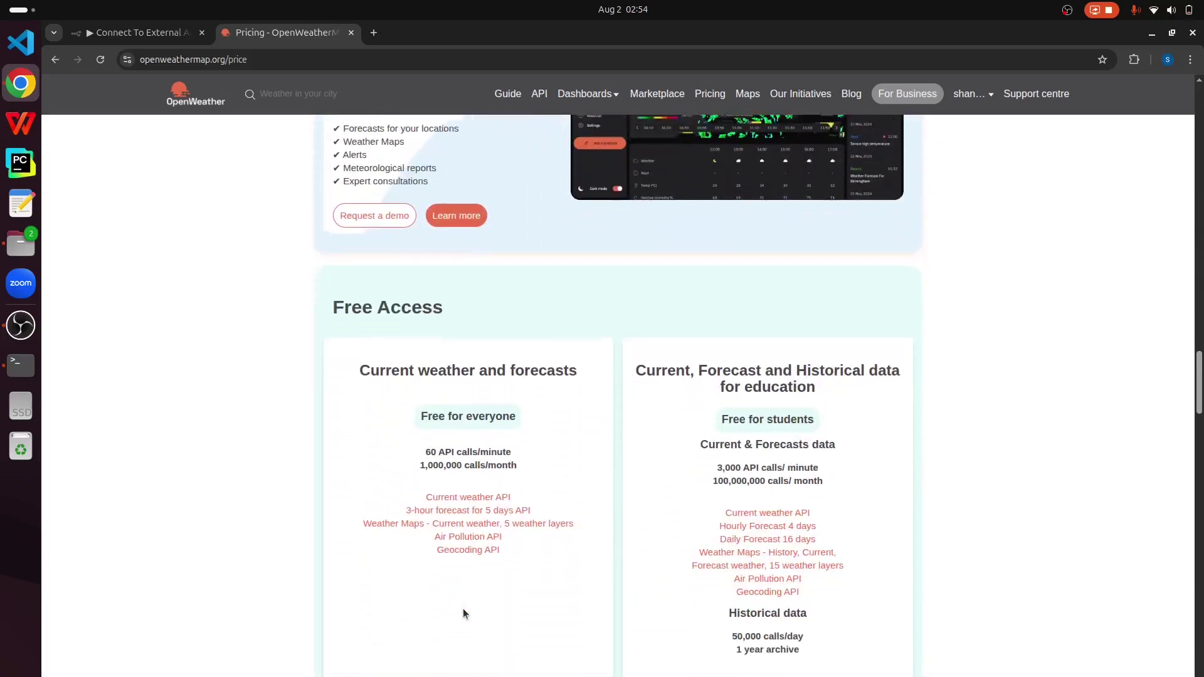
scroll(463, 609, down, 3)
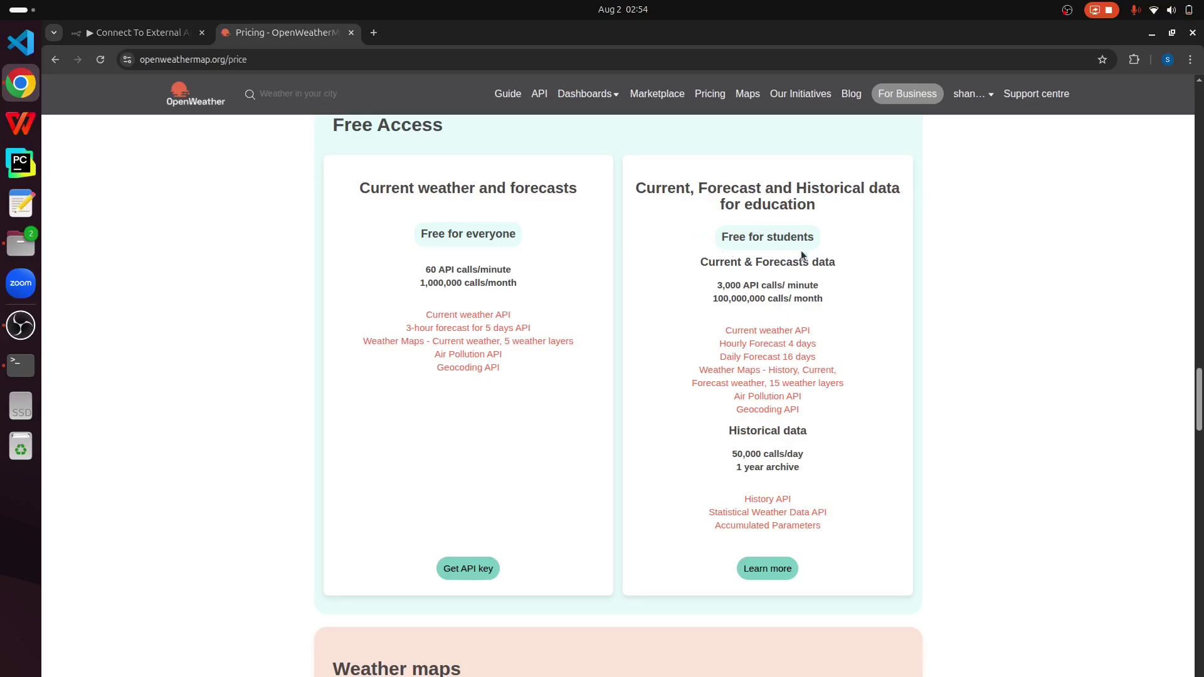
scroll(558, 399, up, 1)
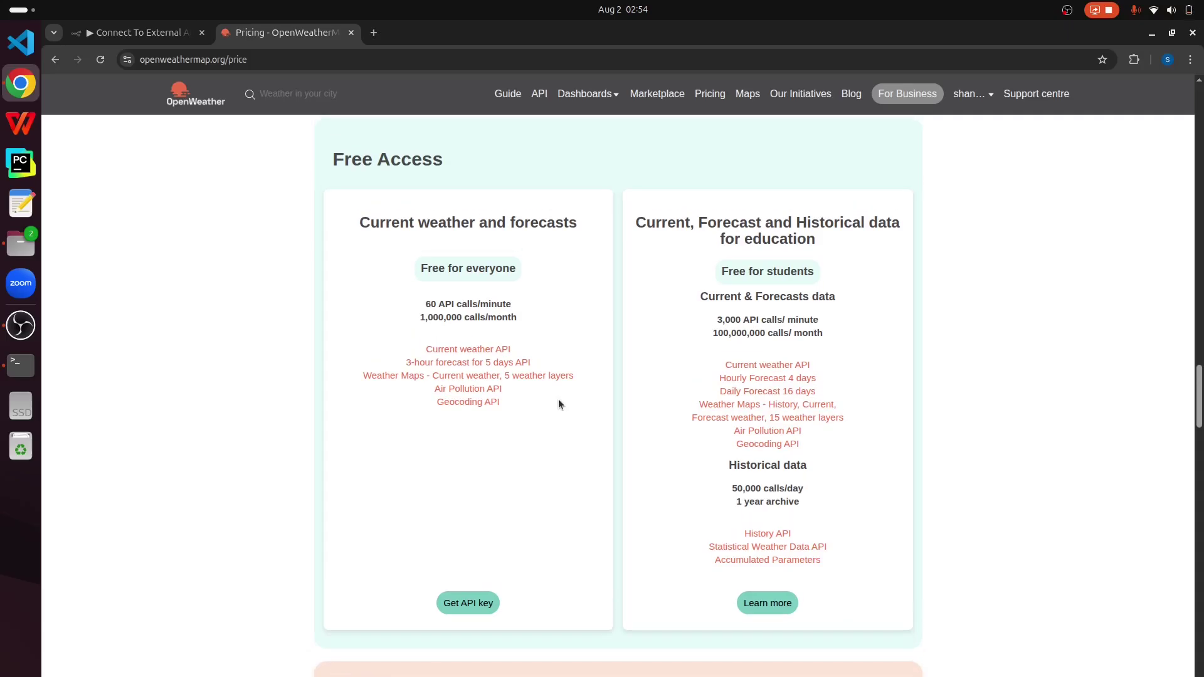
click(475, 605)
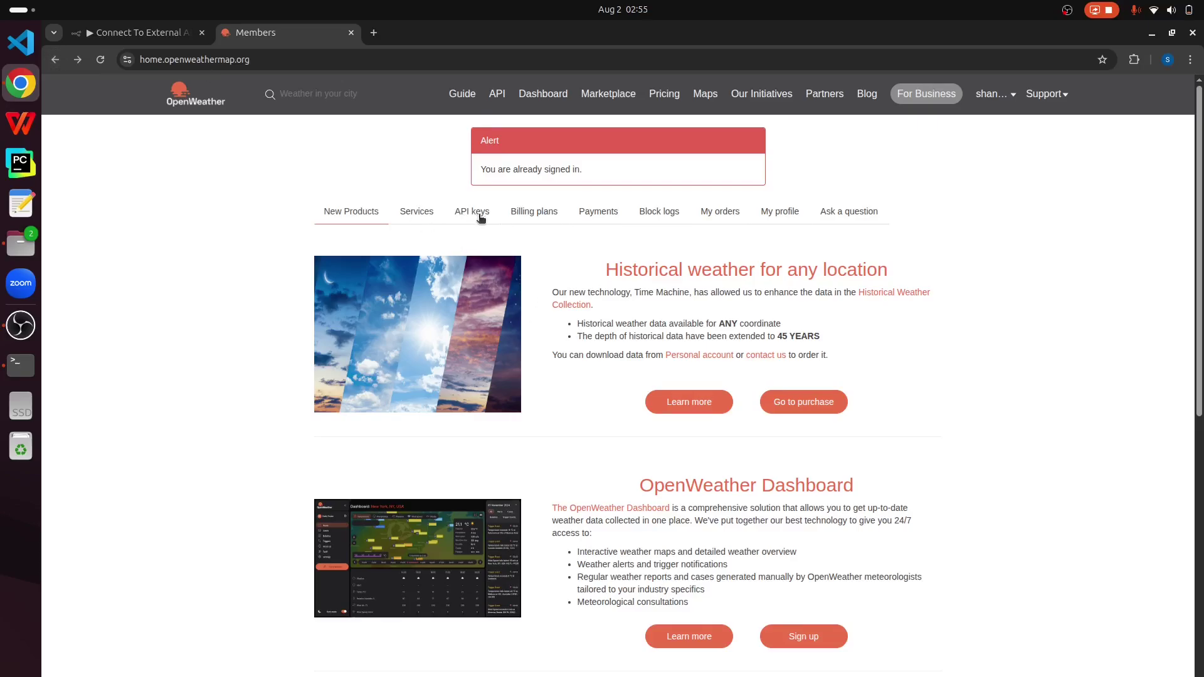
Step: Select the Default key on the API keys page and return to the n8n tab
click(479, 214)
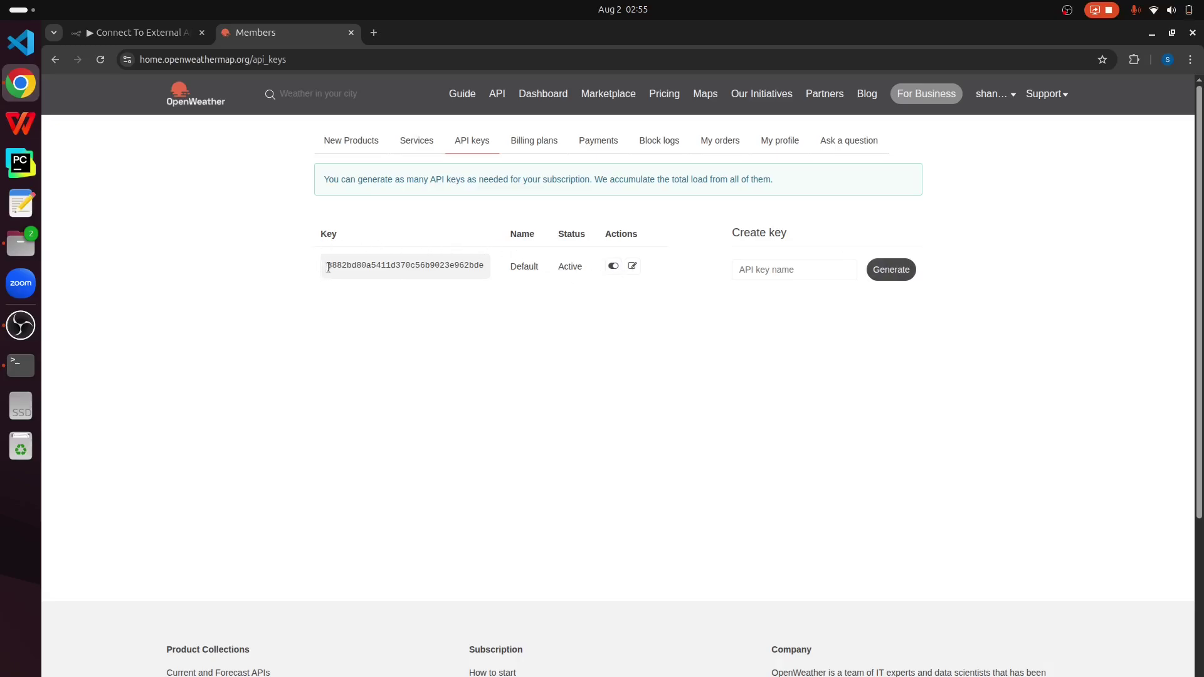
drag(325, 265, 490, 271)
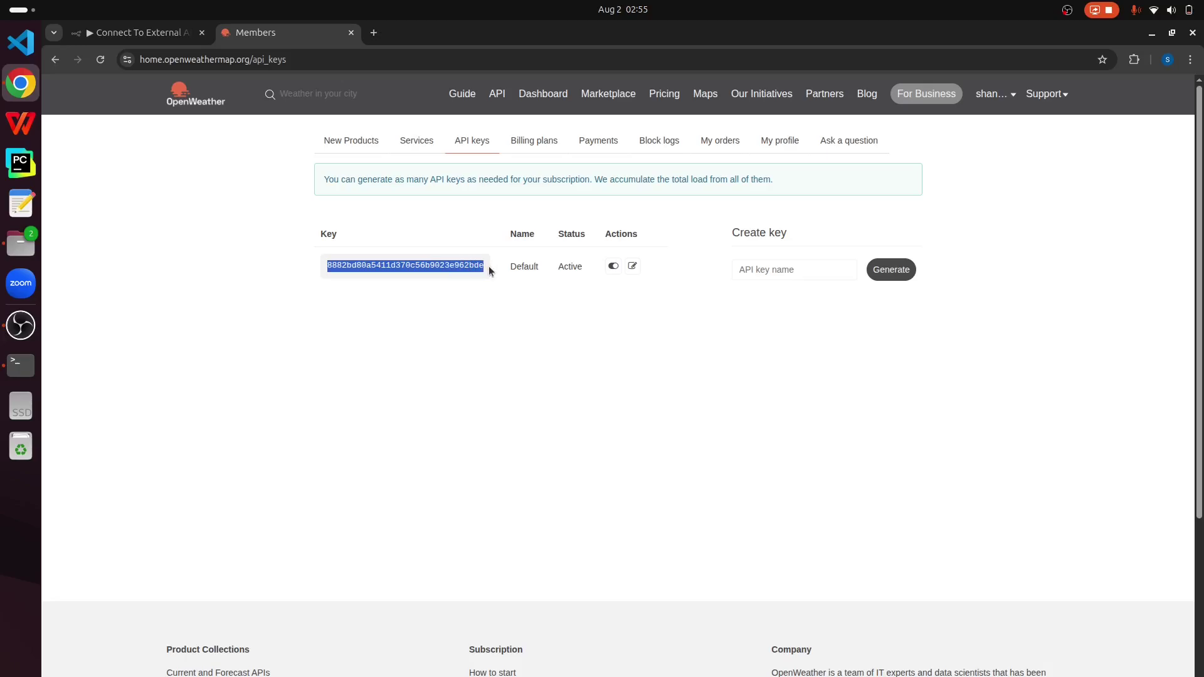
key(ctrl+Page_Up)
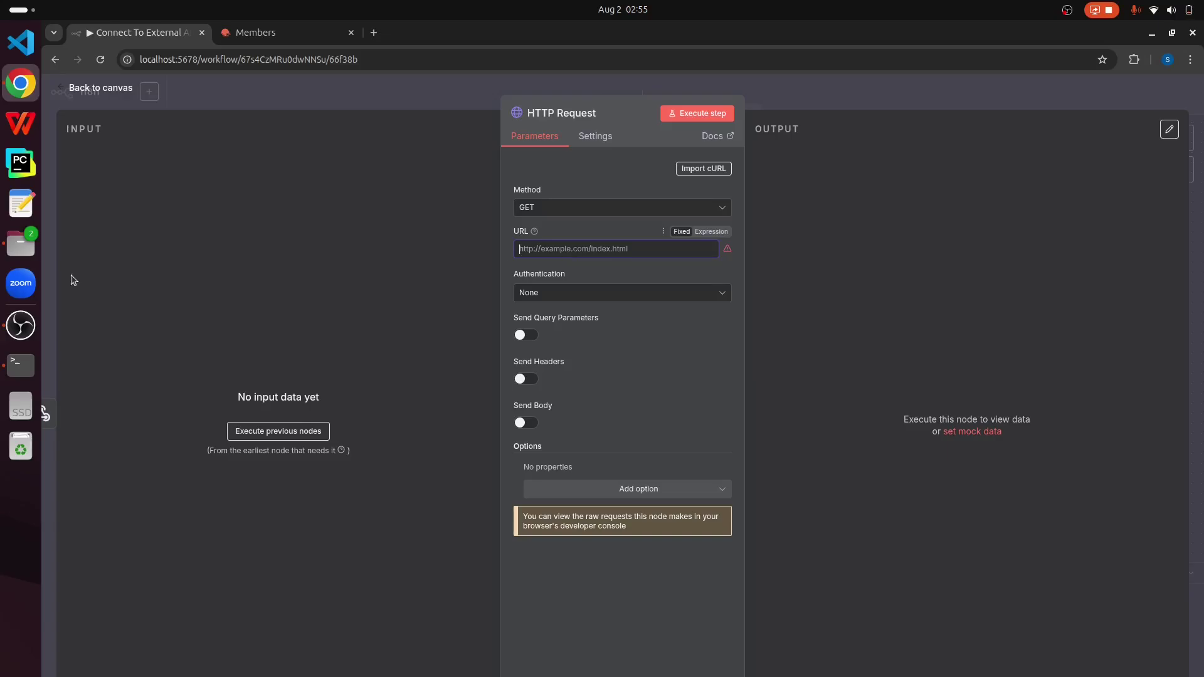
Step: Reopen the Current weather data docs, select the example API call URL, and start a blank text document
click(282, 33)
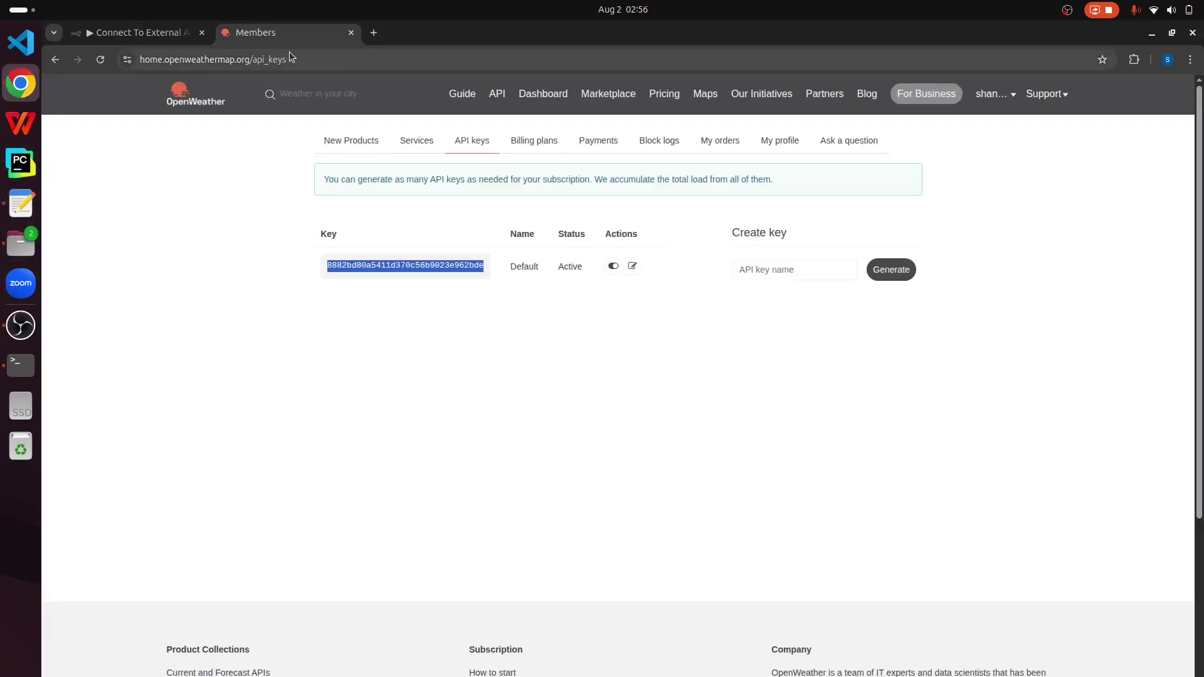
click(374, 33)
click(402, 60)
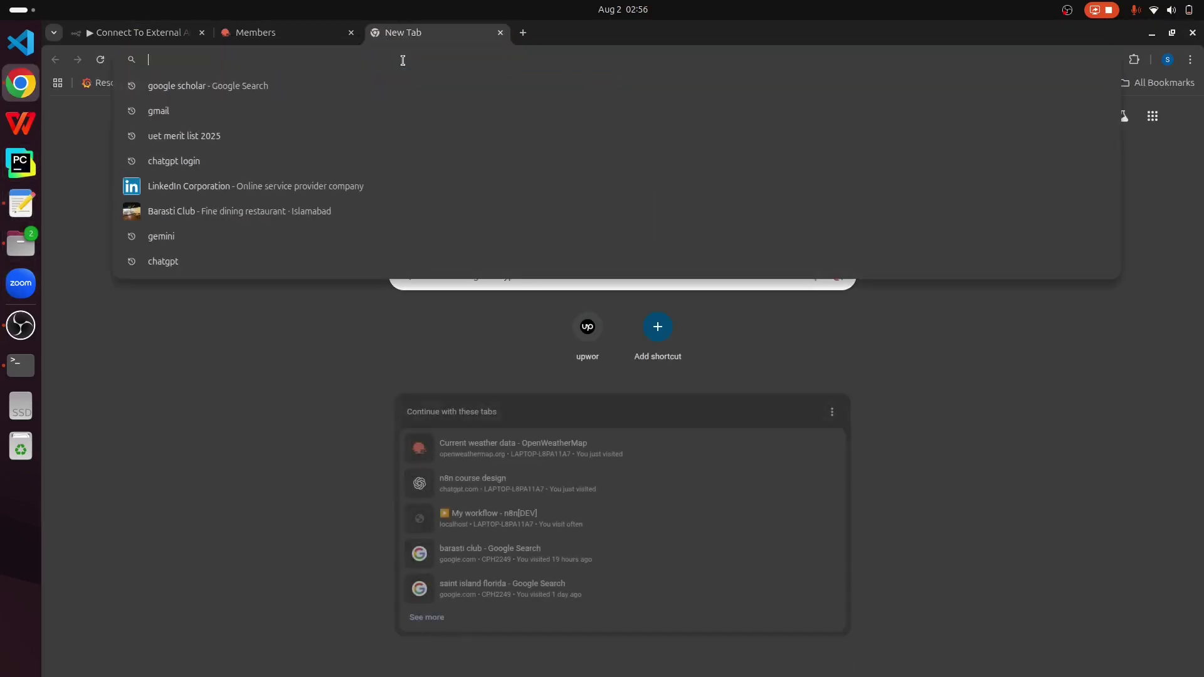
text(open)
key(Right)
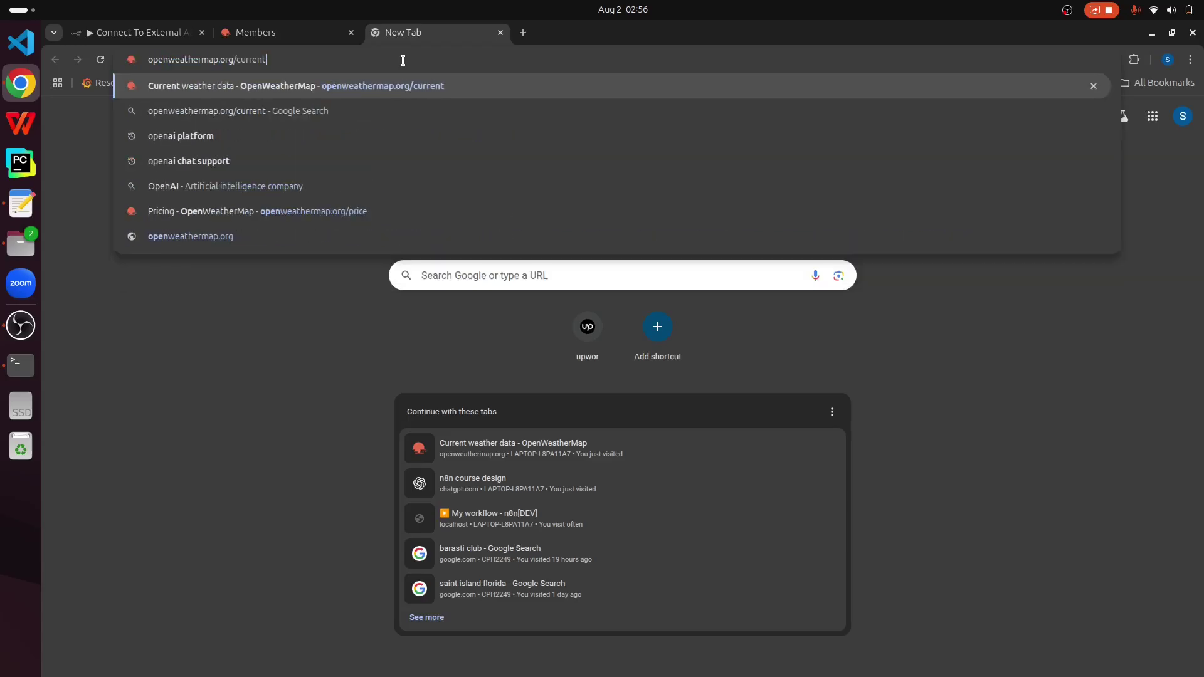
key(Return)
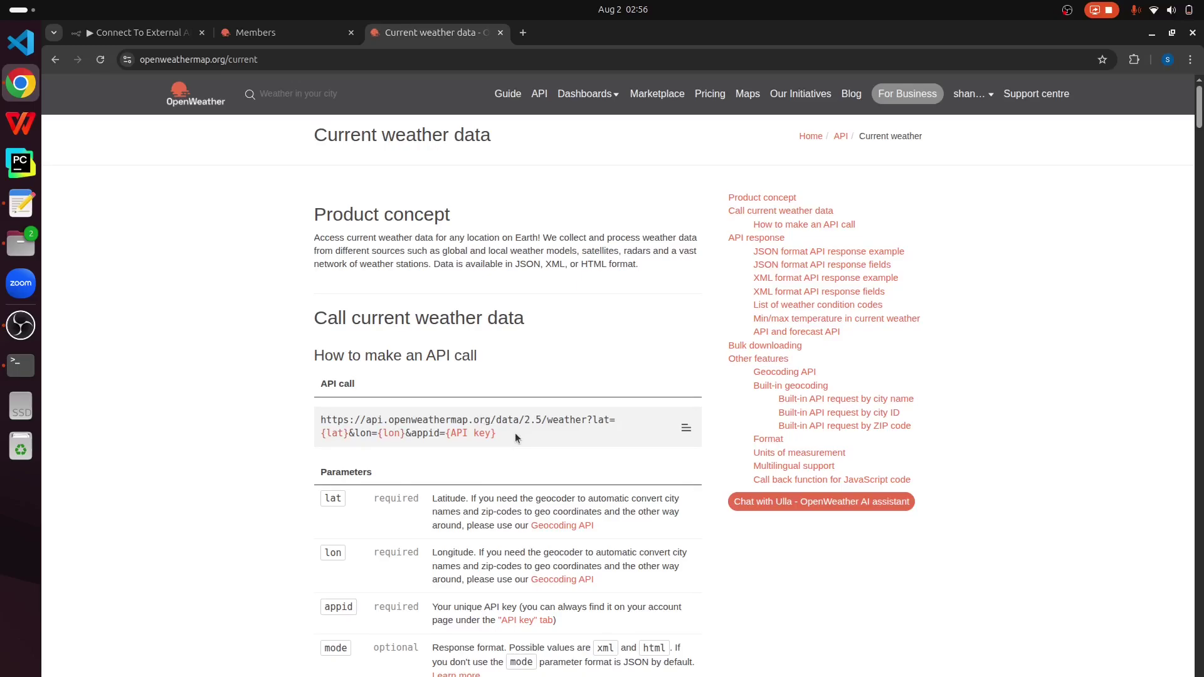
drag(514, 433, 308, 414)
key(ctrl+c)
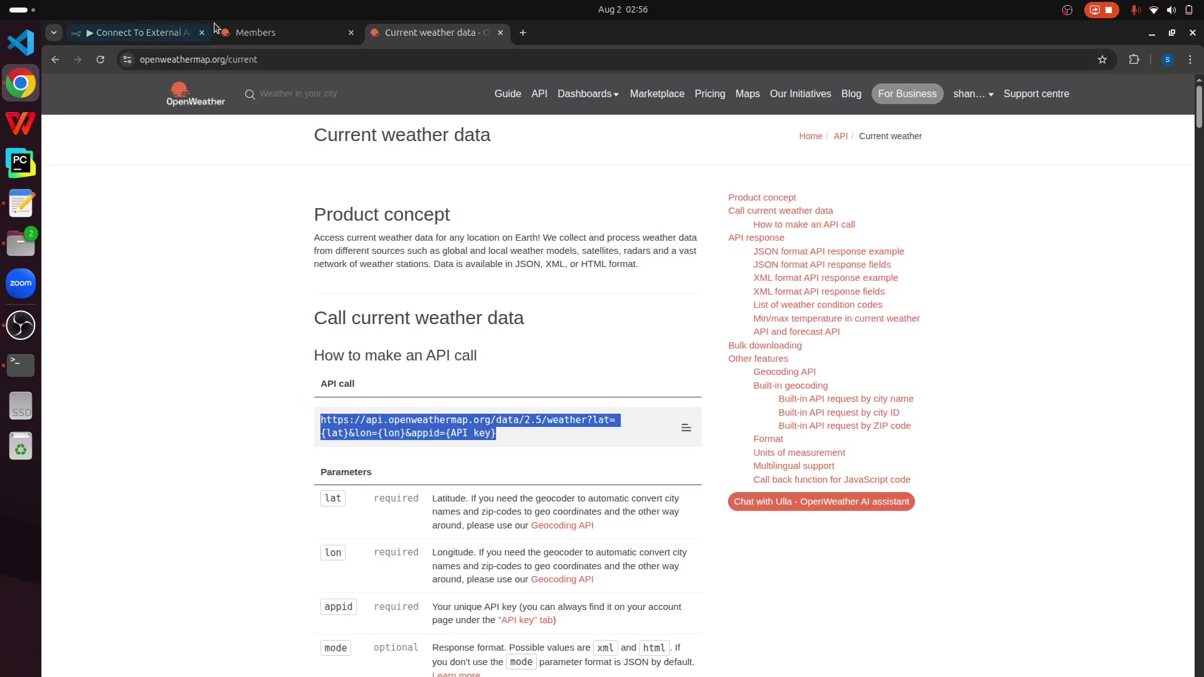
click(21, 203)
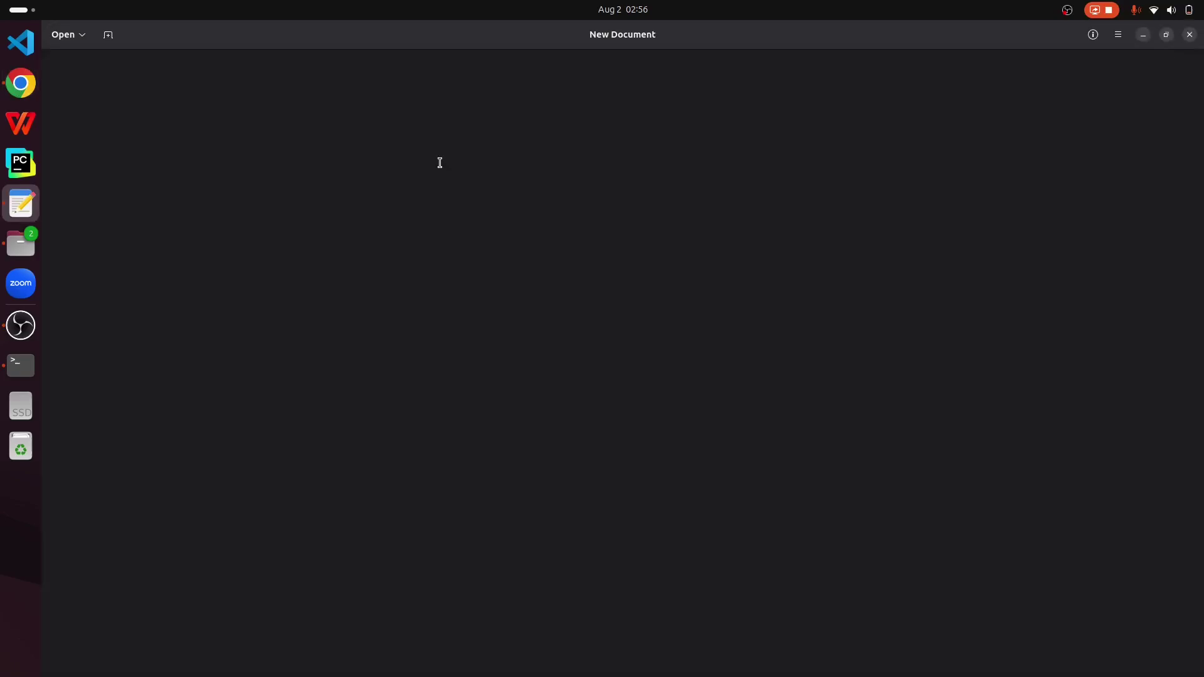
Step: Paste the API call URL into the document and replace its key placeholder with the real API key
key(ctrl+v)
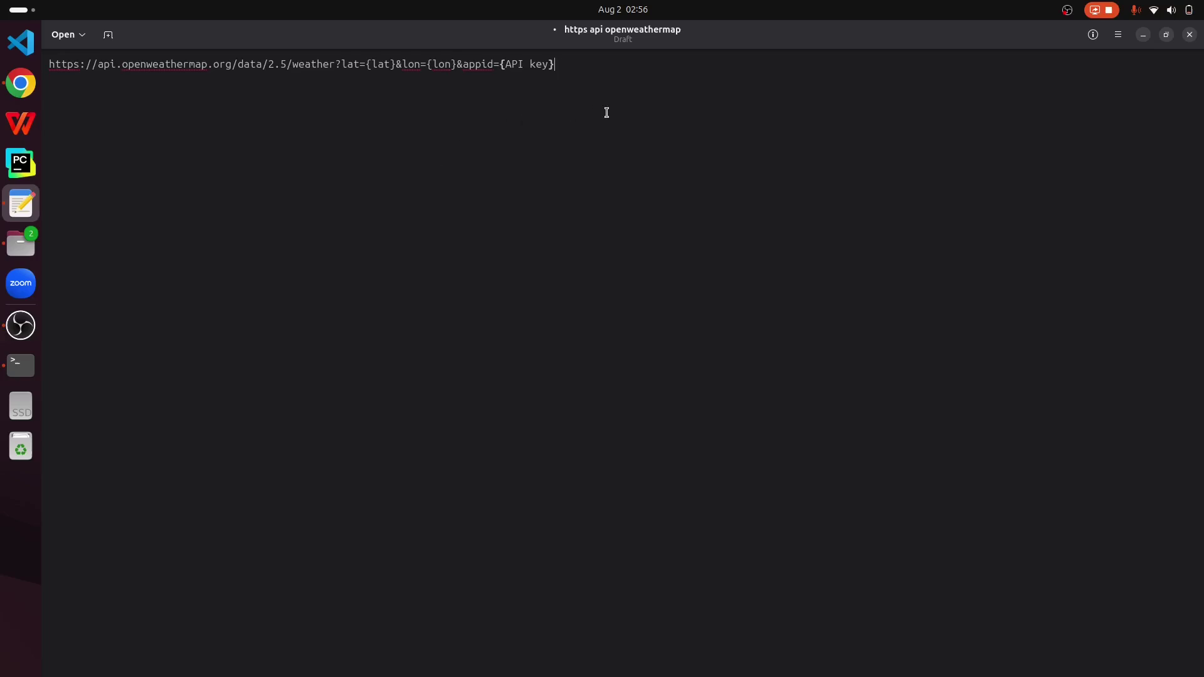
click(21, 82)
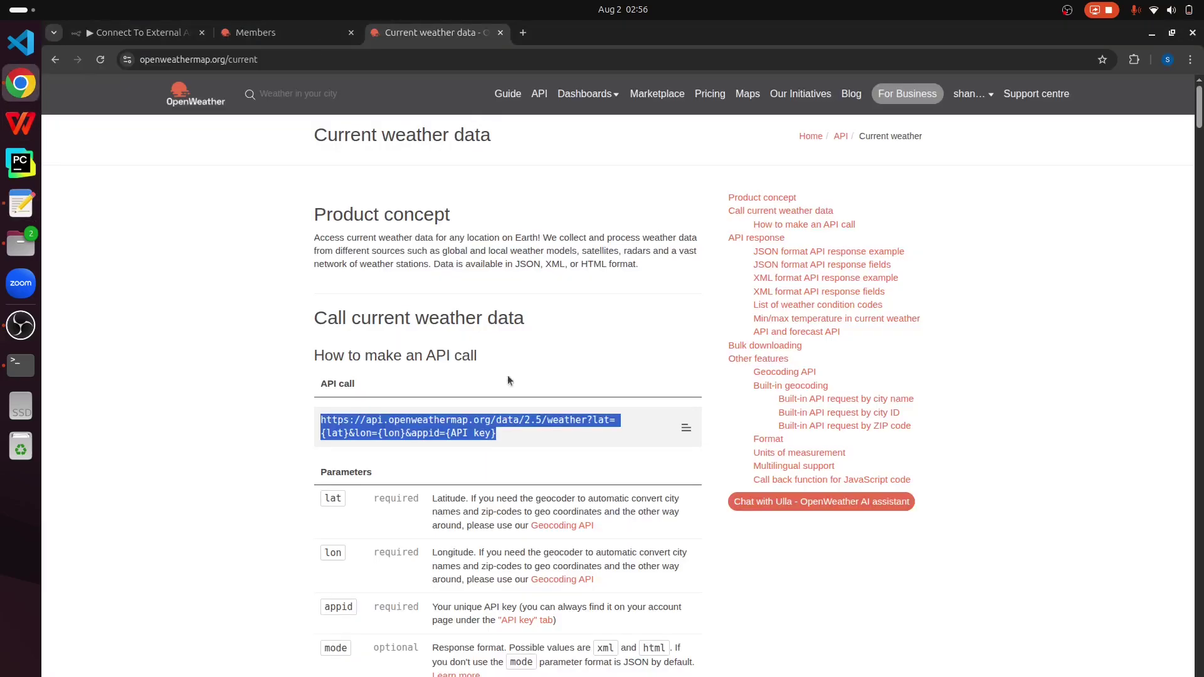
click(520, 477)
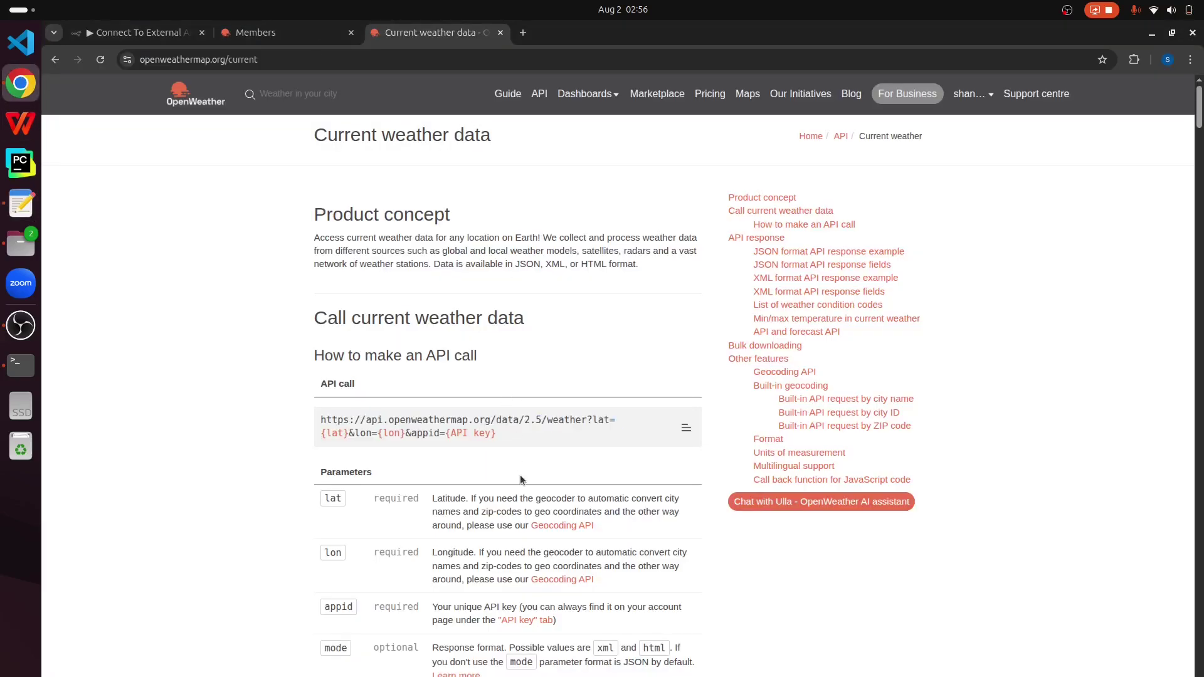
click(246, 35)
double_click(450, 266)
key(ctrl+c)
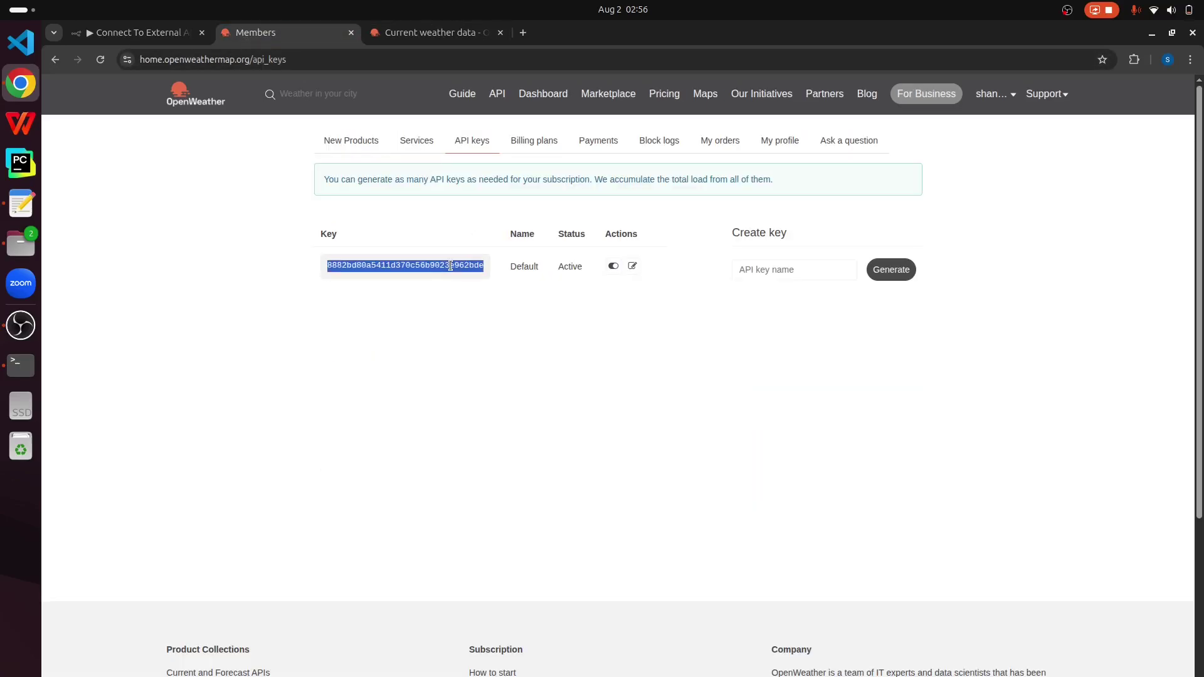
click(21, 201)
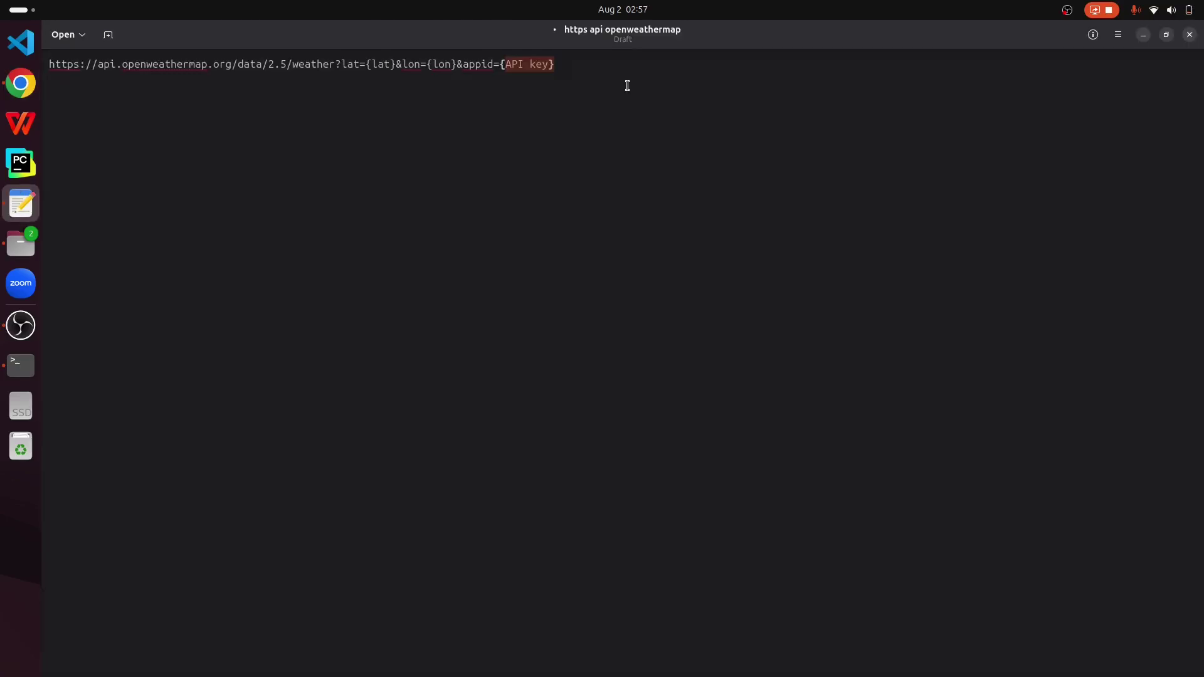
key(ctrl+v)
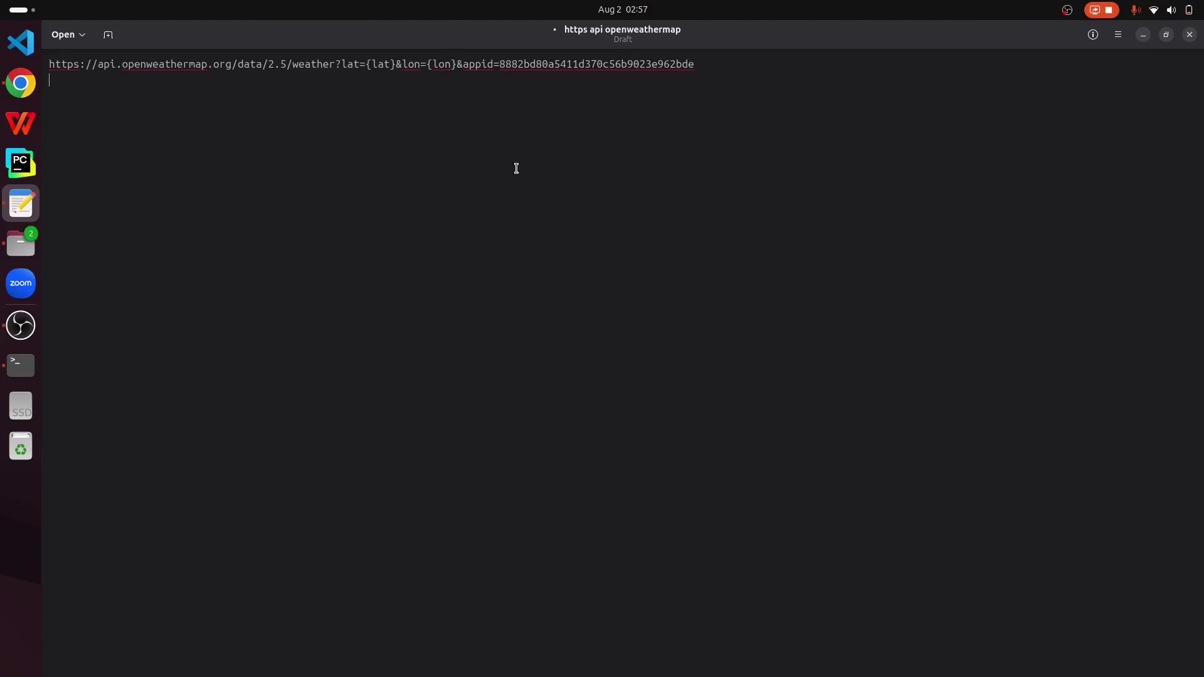
Step: Replace the lat and lon parameters with q={{$json["city"]}} and select the full URL
drag(341, 64, 455, 65)
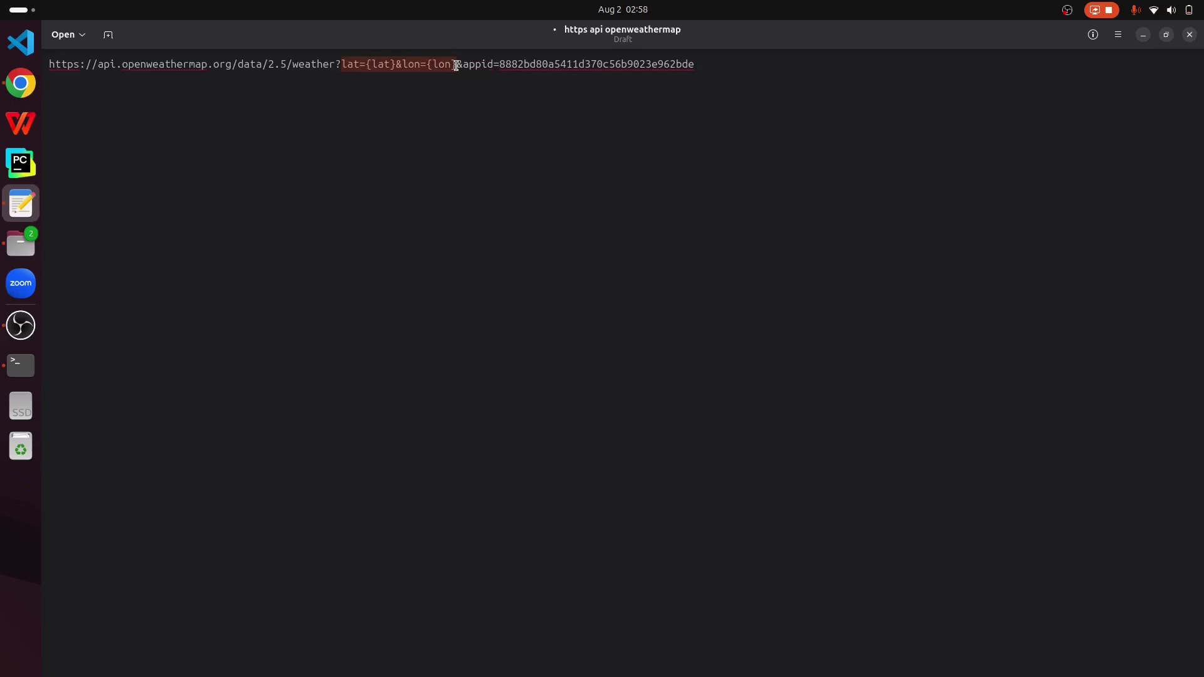
text(q=)
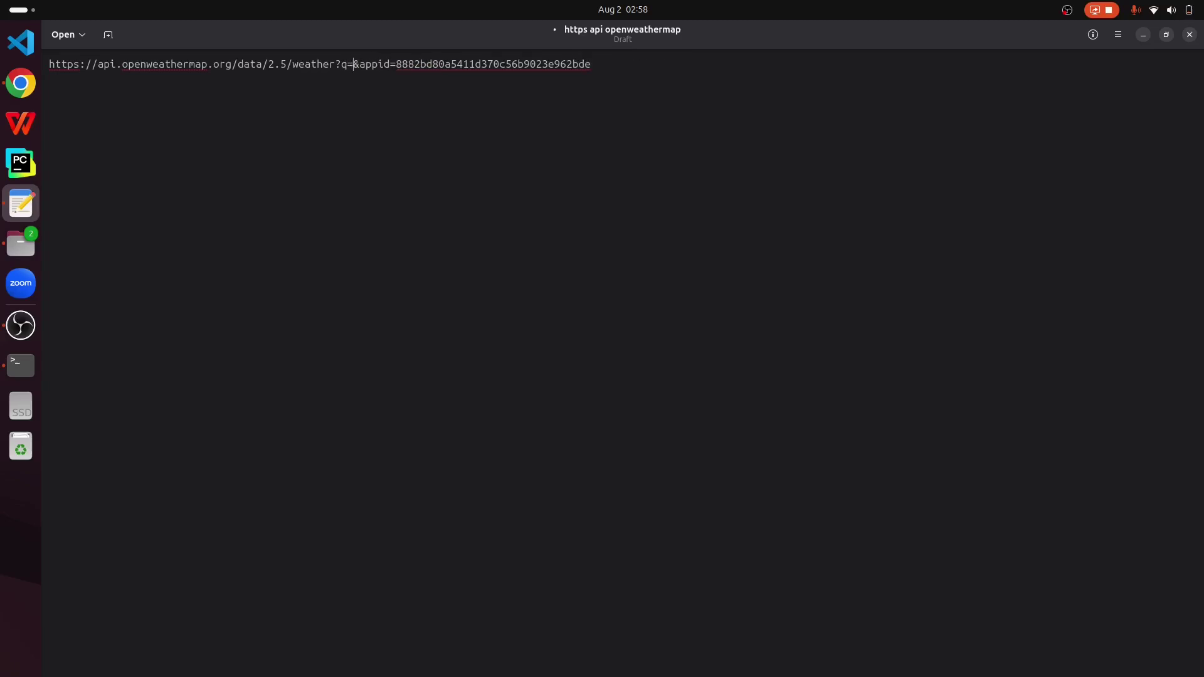
text({{$)
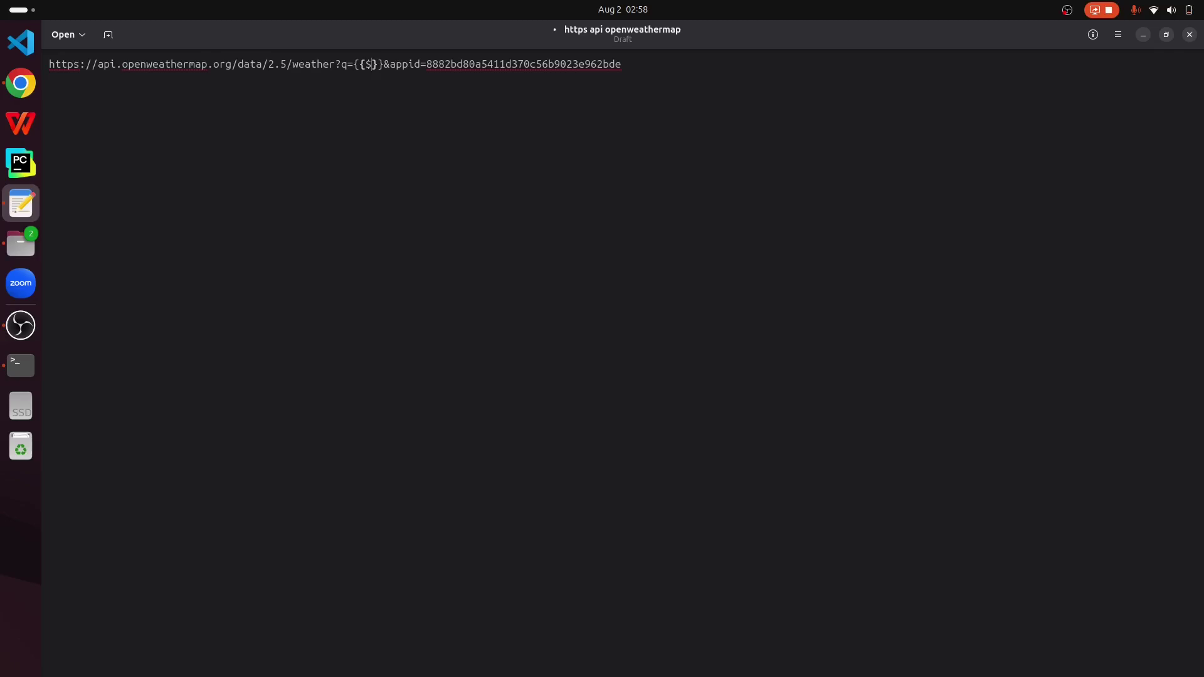
text(json)
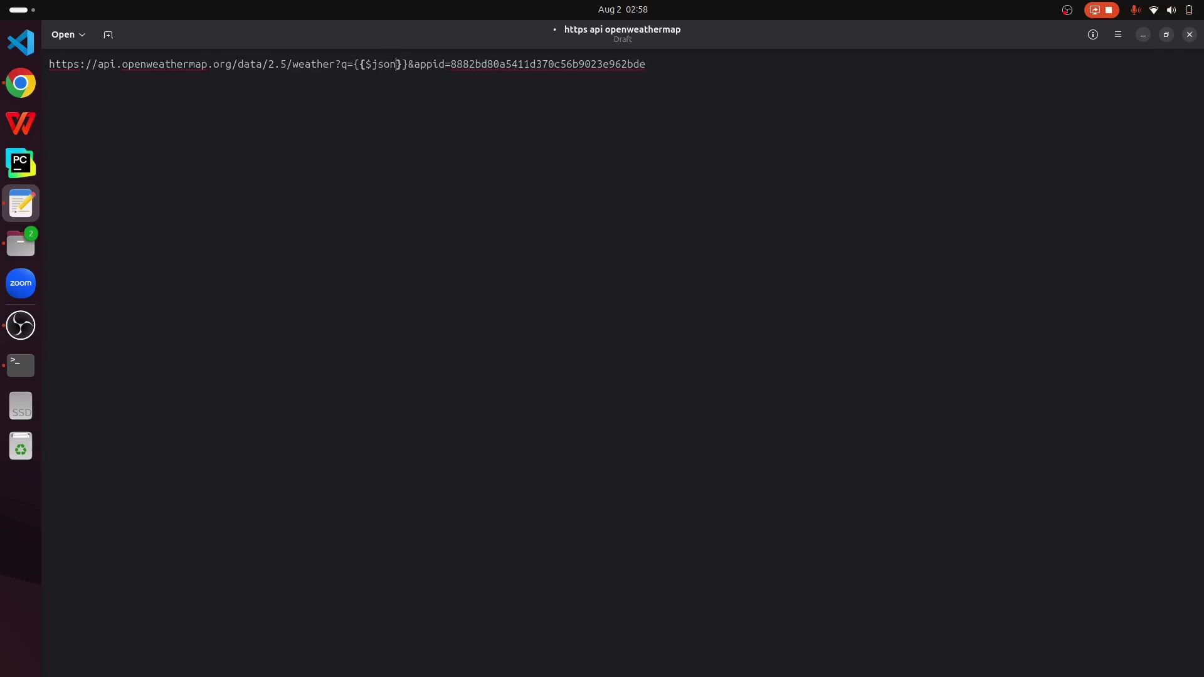
text(["city)
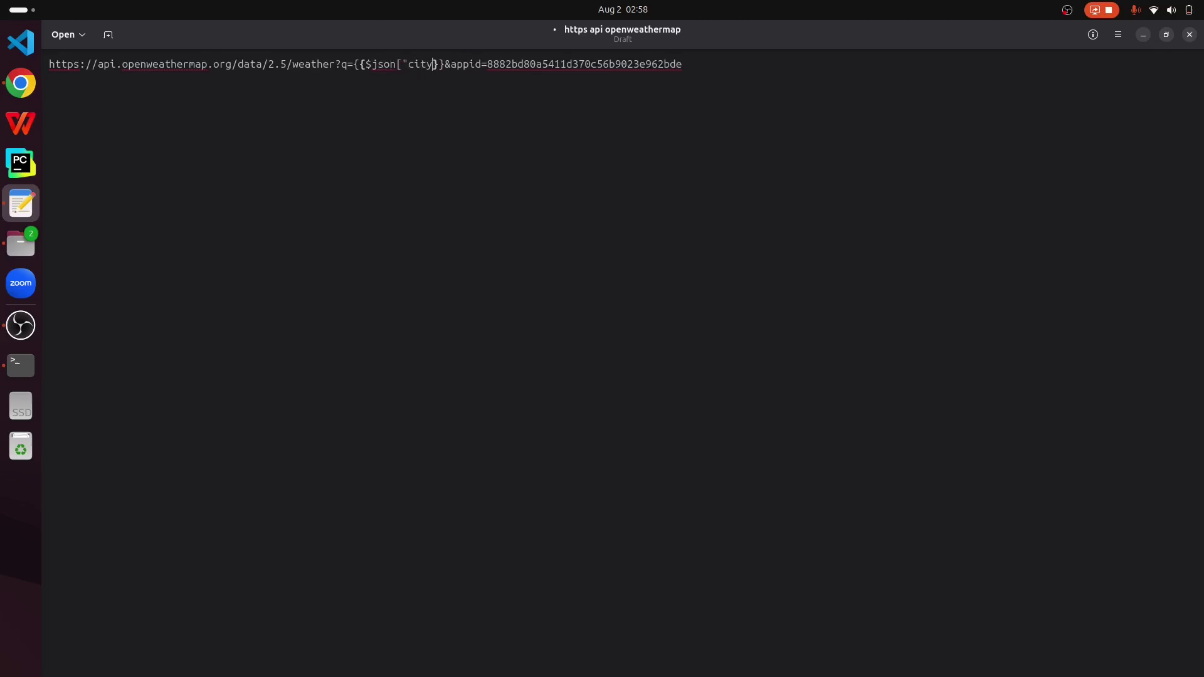
text("])
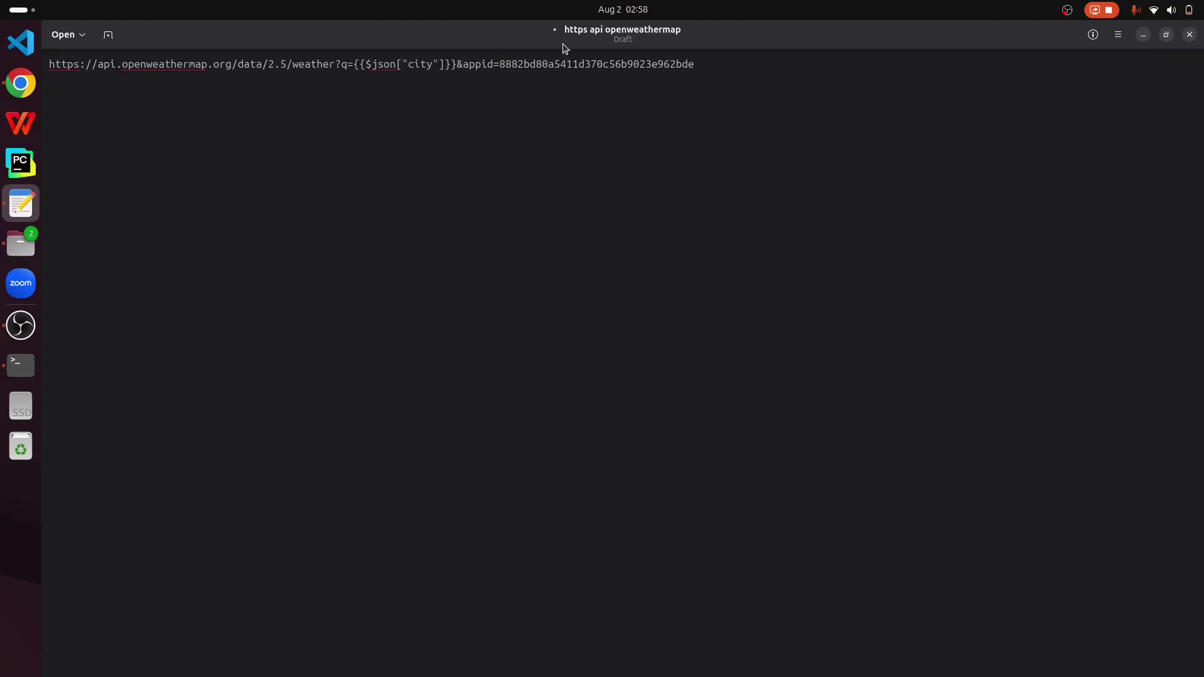
drag(778, 72, 21, 43)
key(ctrl+c)
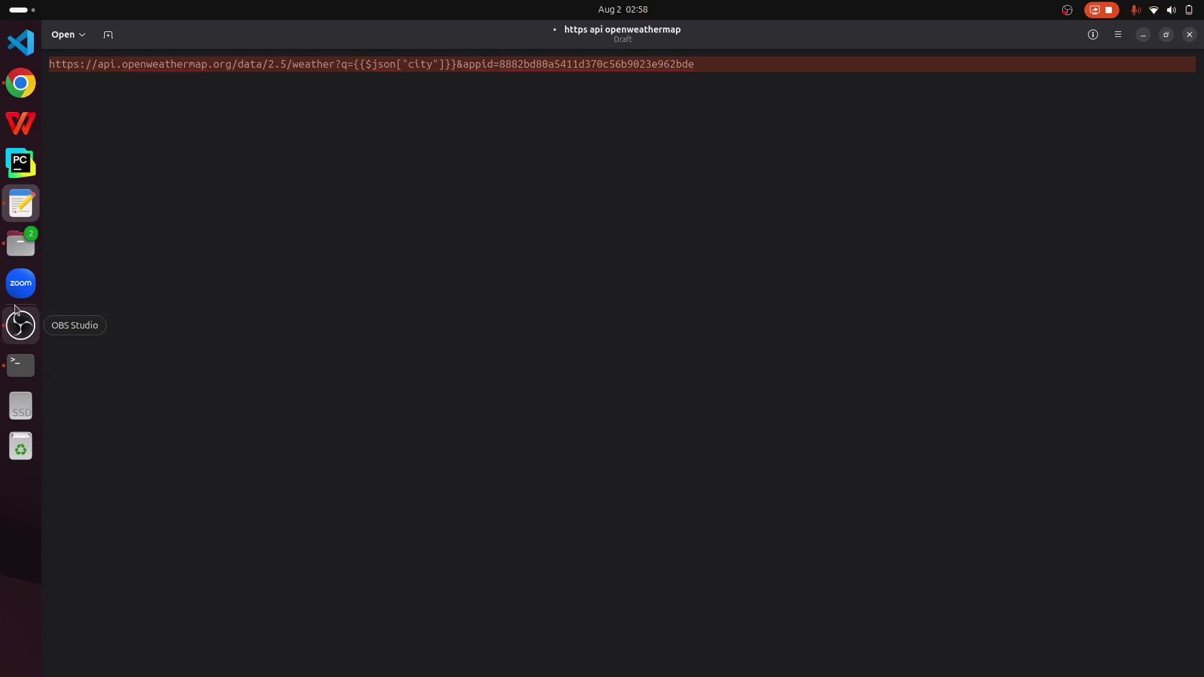
click(20, 82)
Step: Paste the weather URL into the HTTP Request node and rename it 'Fetch Weather'
click(135, 32)
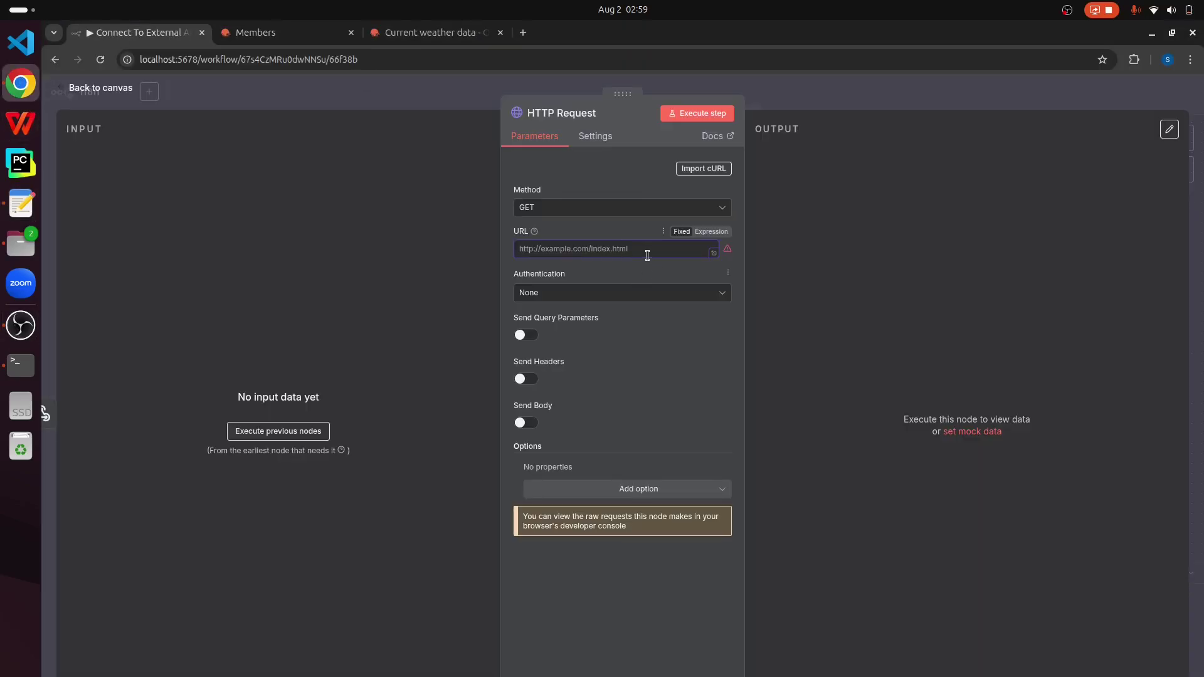
key(ctrl+v)
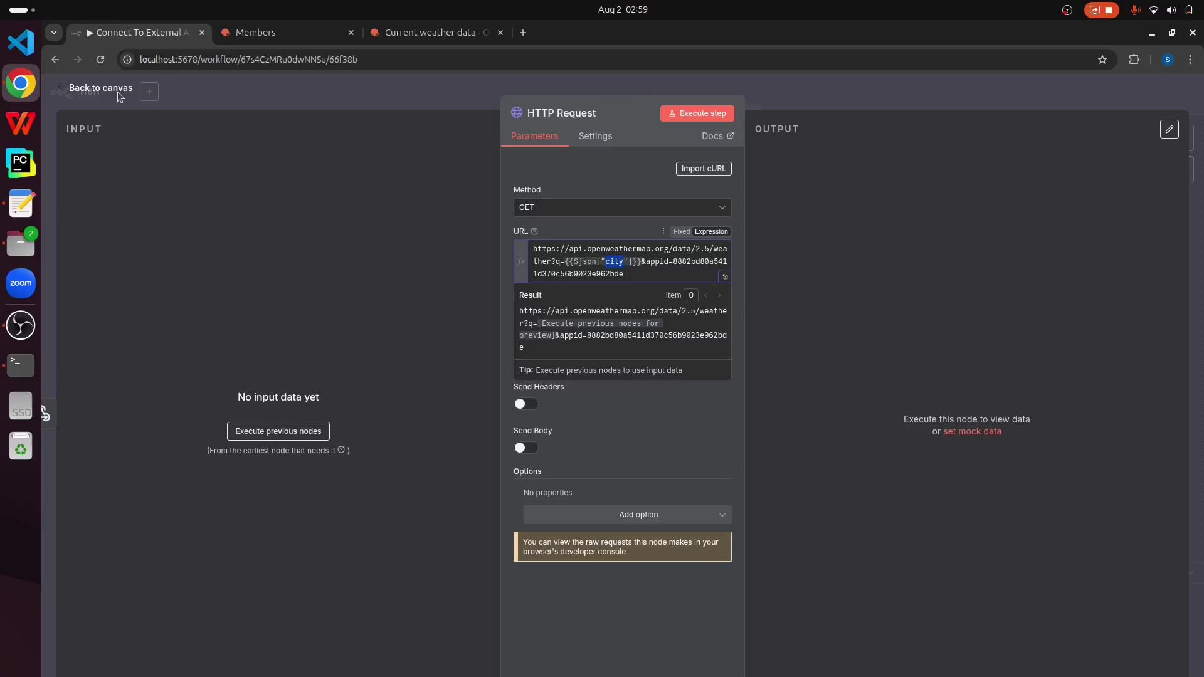
click(585, 113)
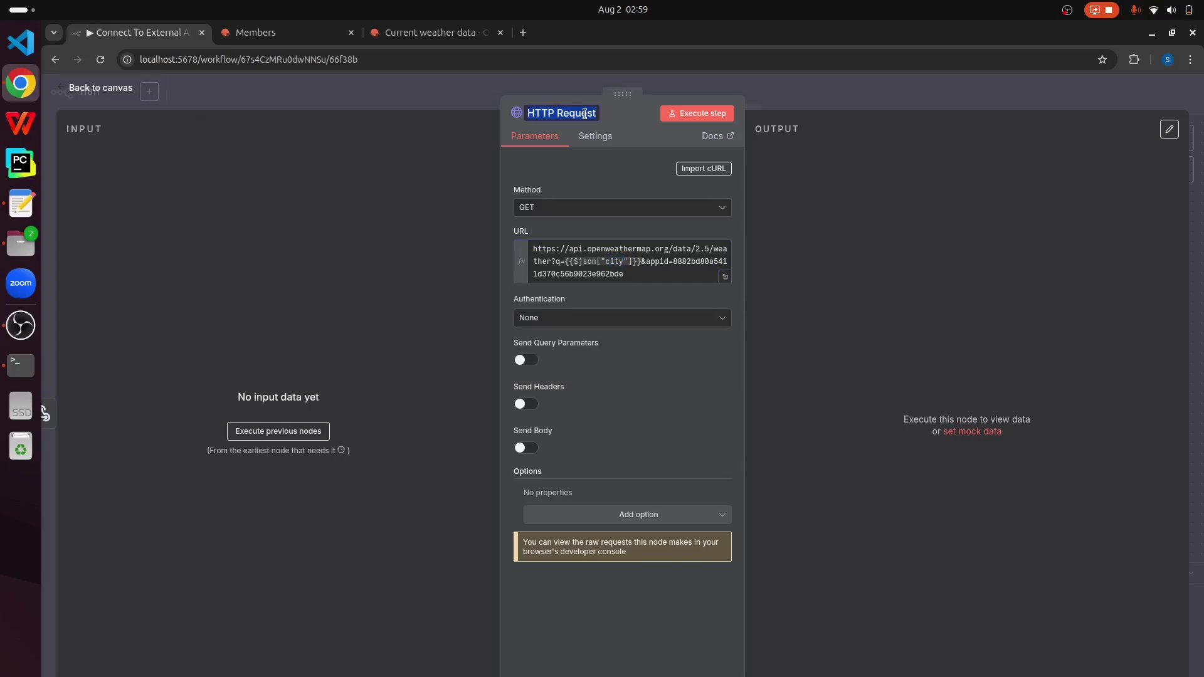
text(Fet)
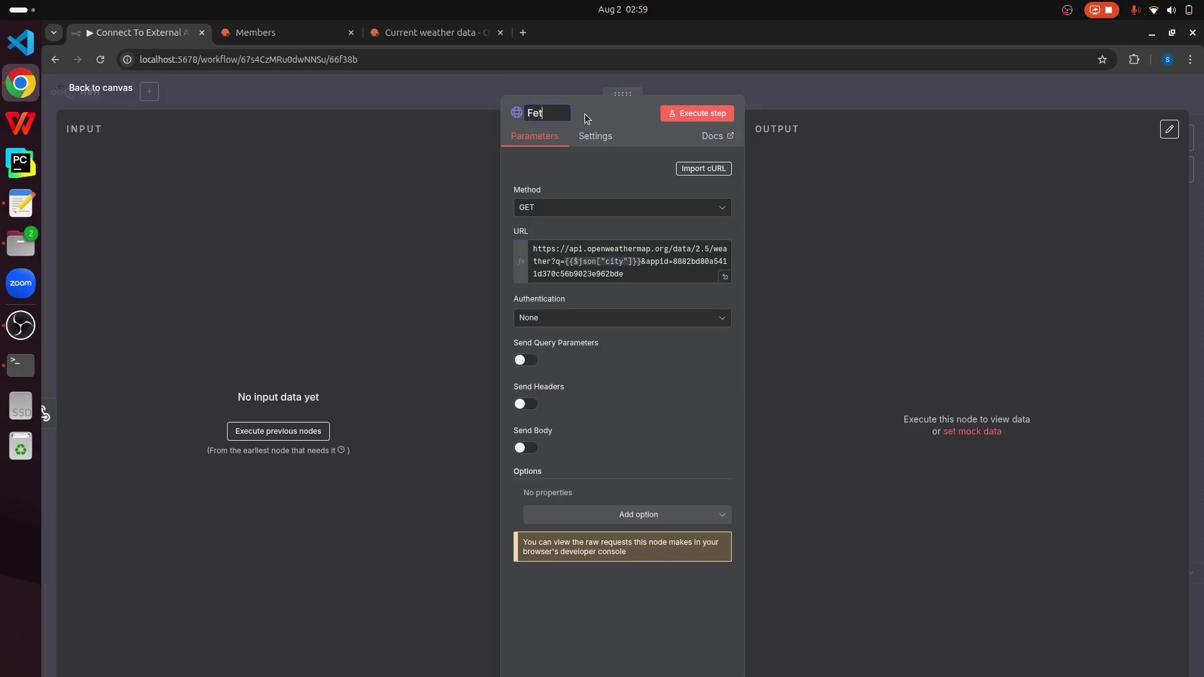
text(ch Weather)
key(Return)
click(98, 87)
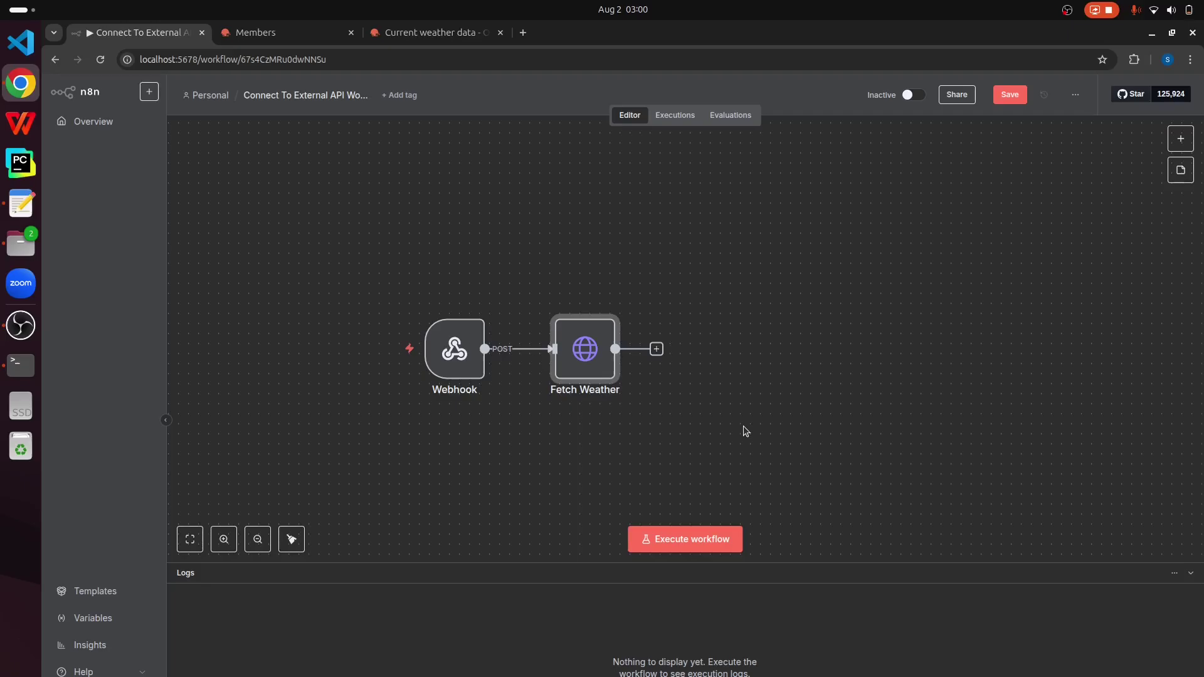
Step: Add an Edit Fields (Set) node after Fetch Weather, renamed 'Extract Weather Info'
click(656, 349)
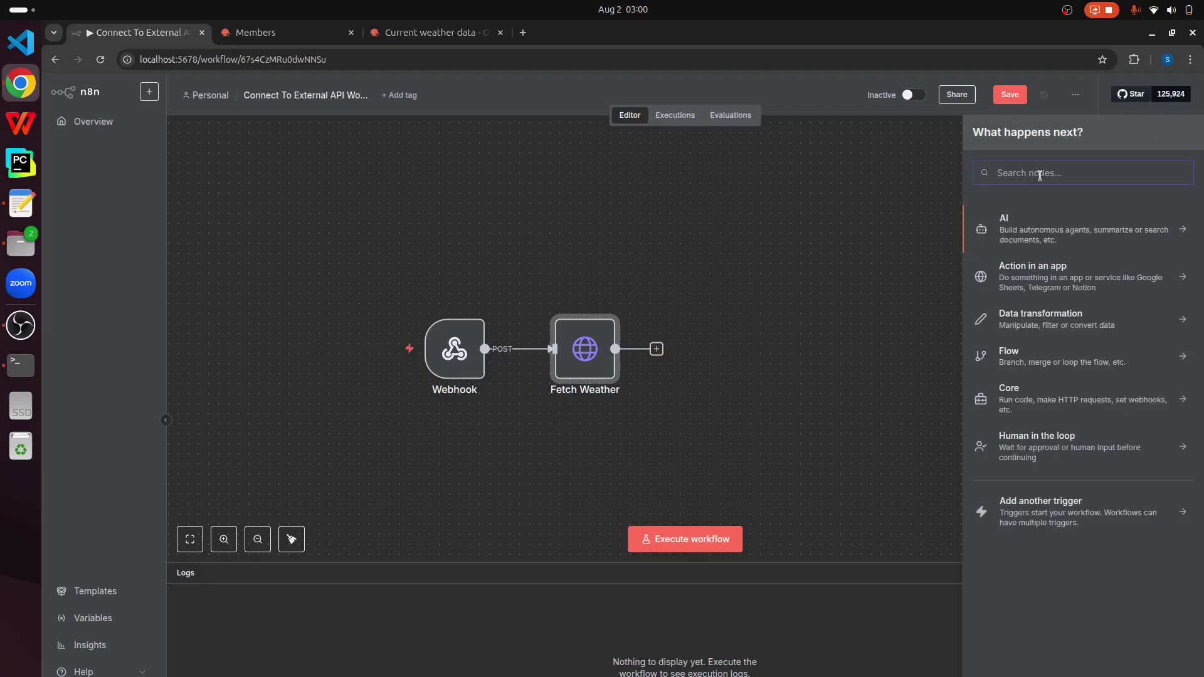
text(Set)
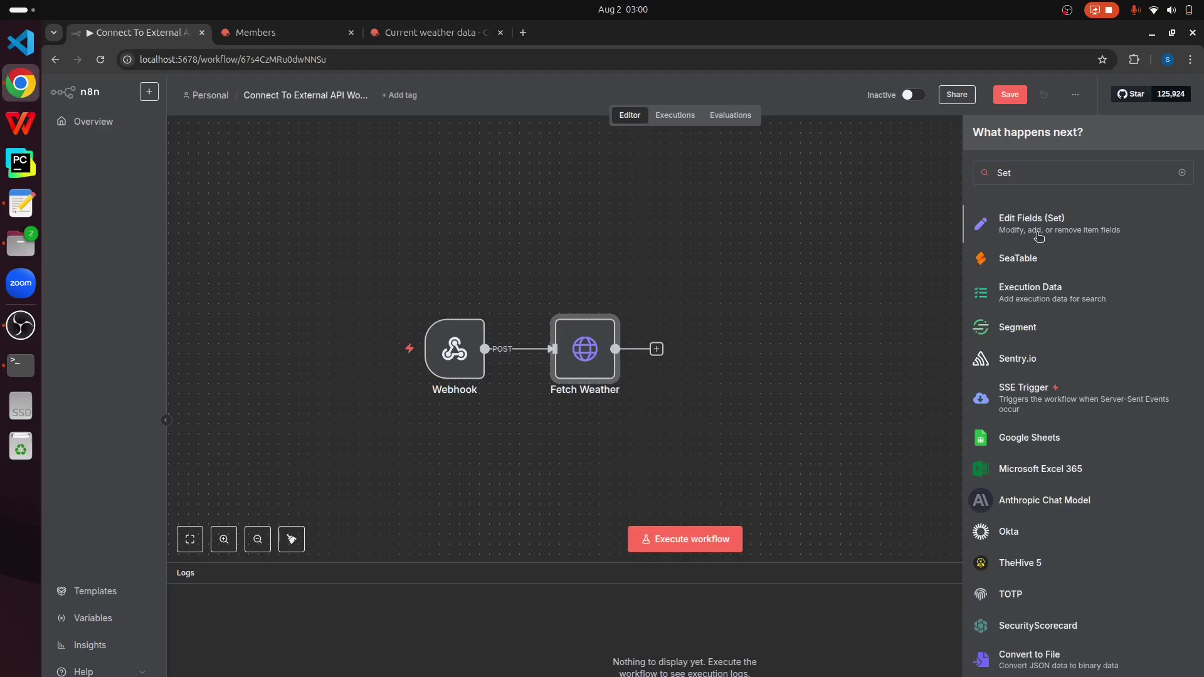
click(1038, 233)
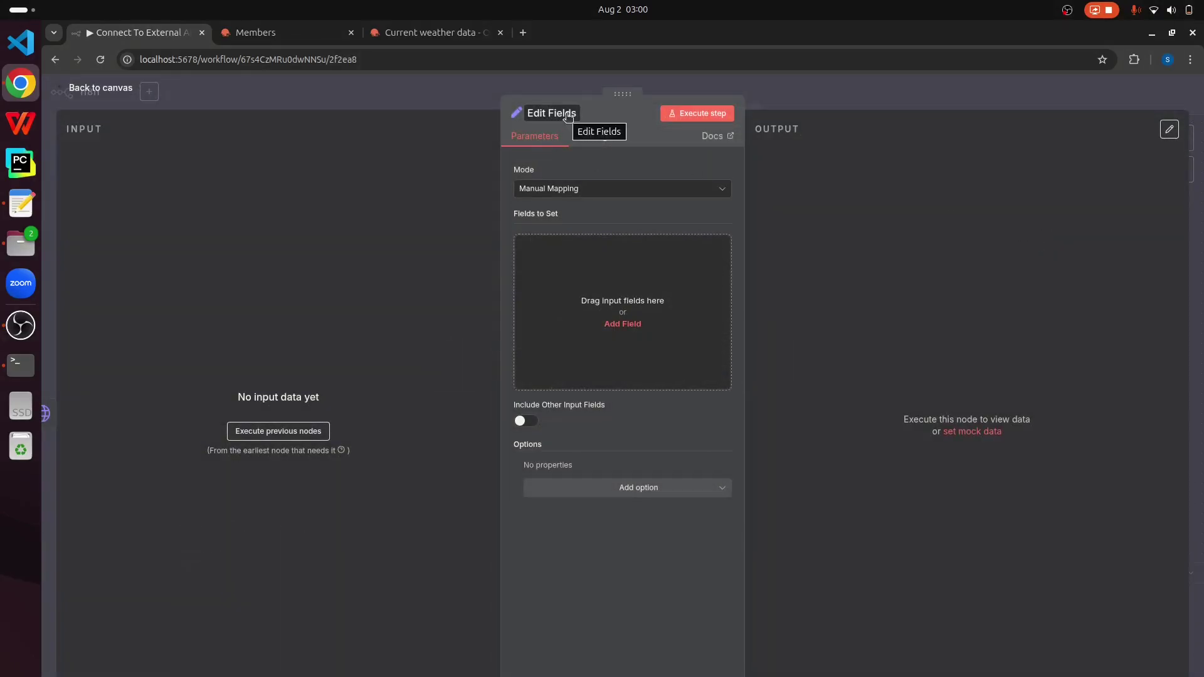
click(568, 114)
text(Extract Weather I)
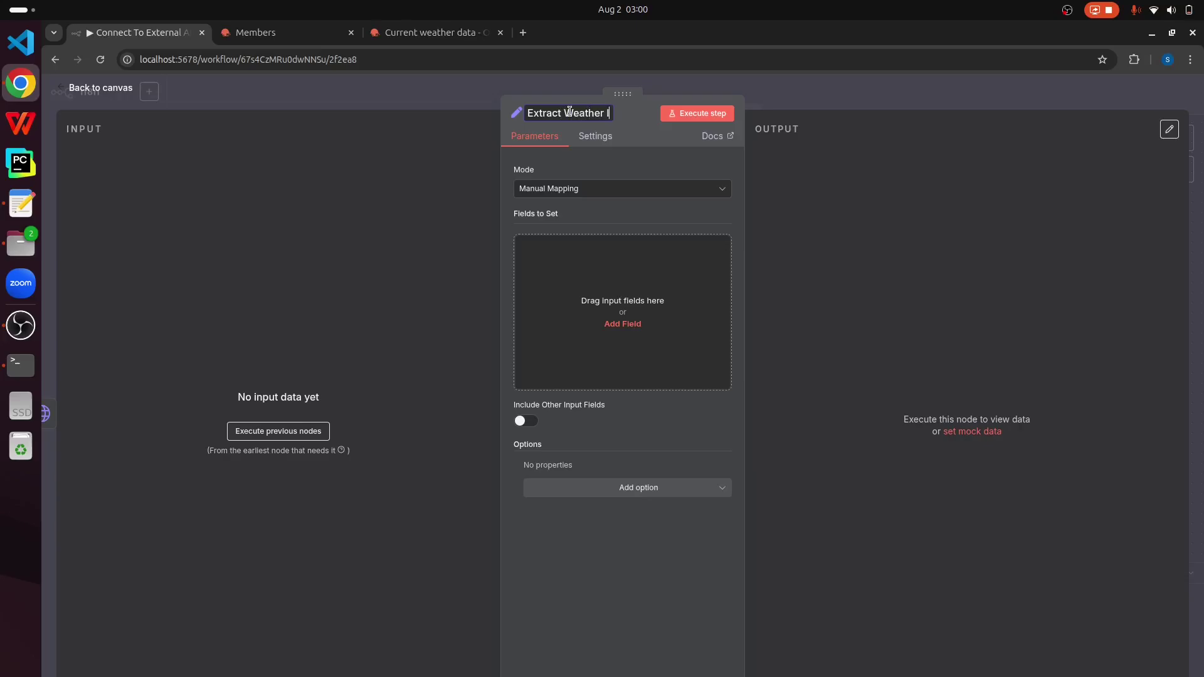
text(nfo)
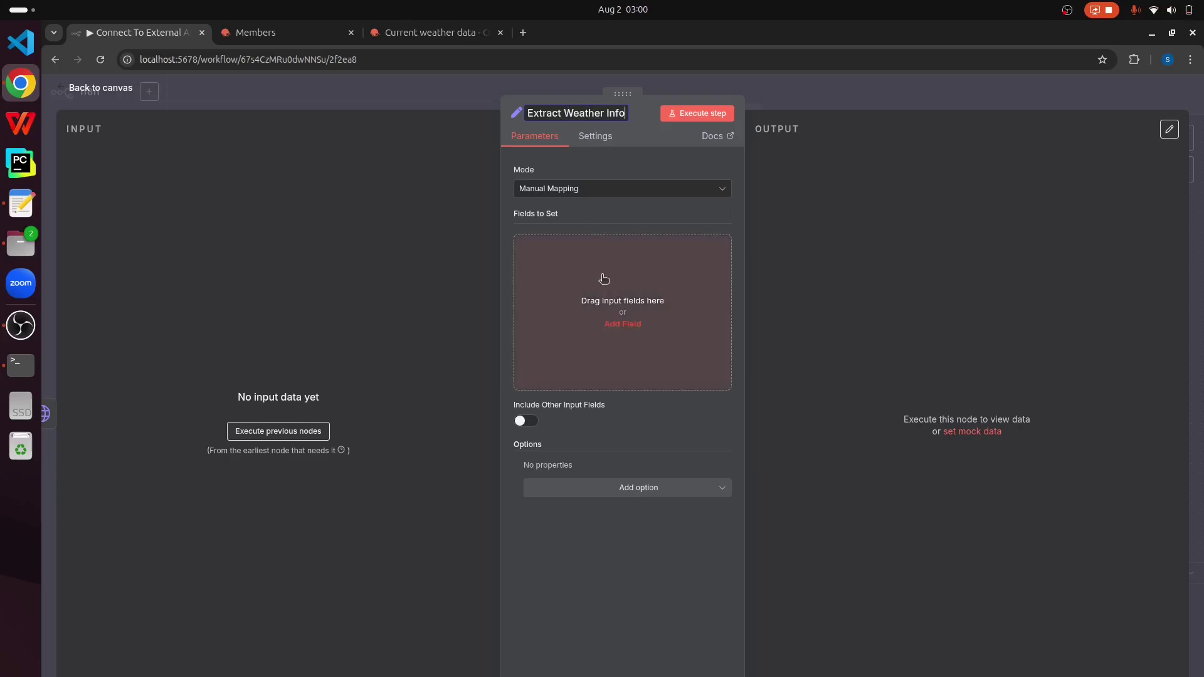
Step: Define two output fields named city and temperature, then close the node editor
click(627, 328)
click(593, 247)
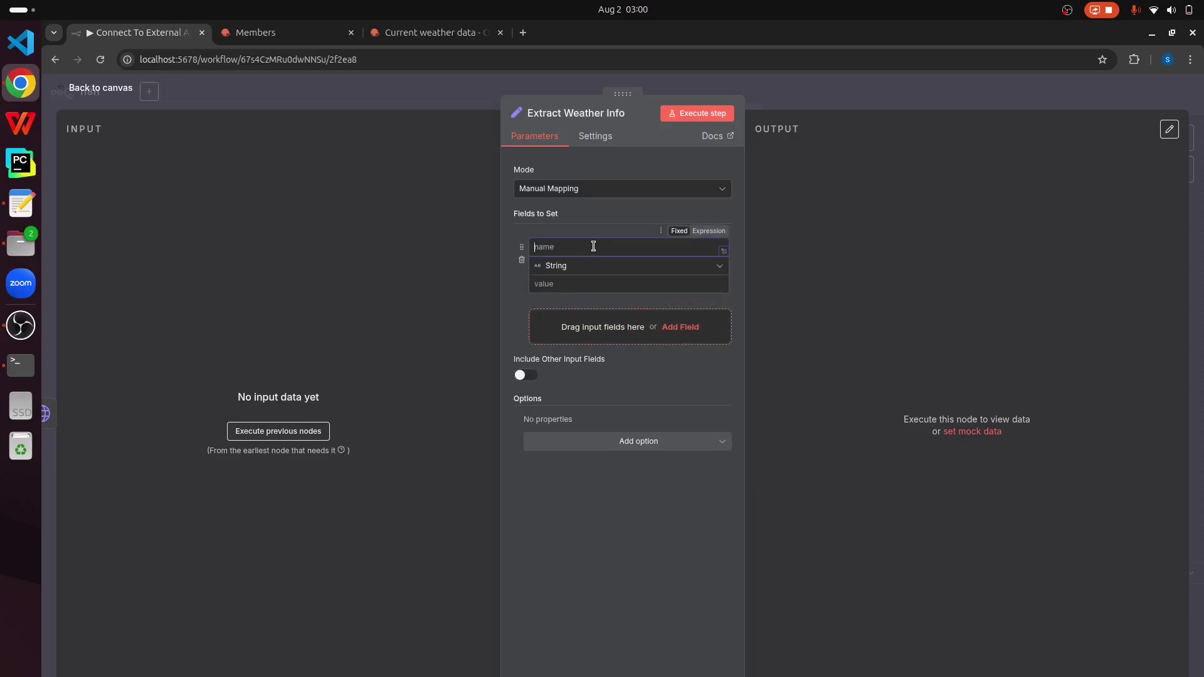
text(city)
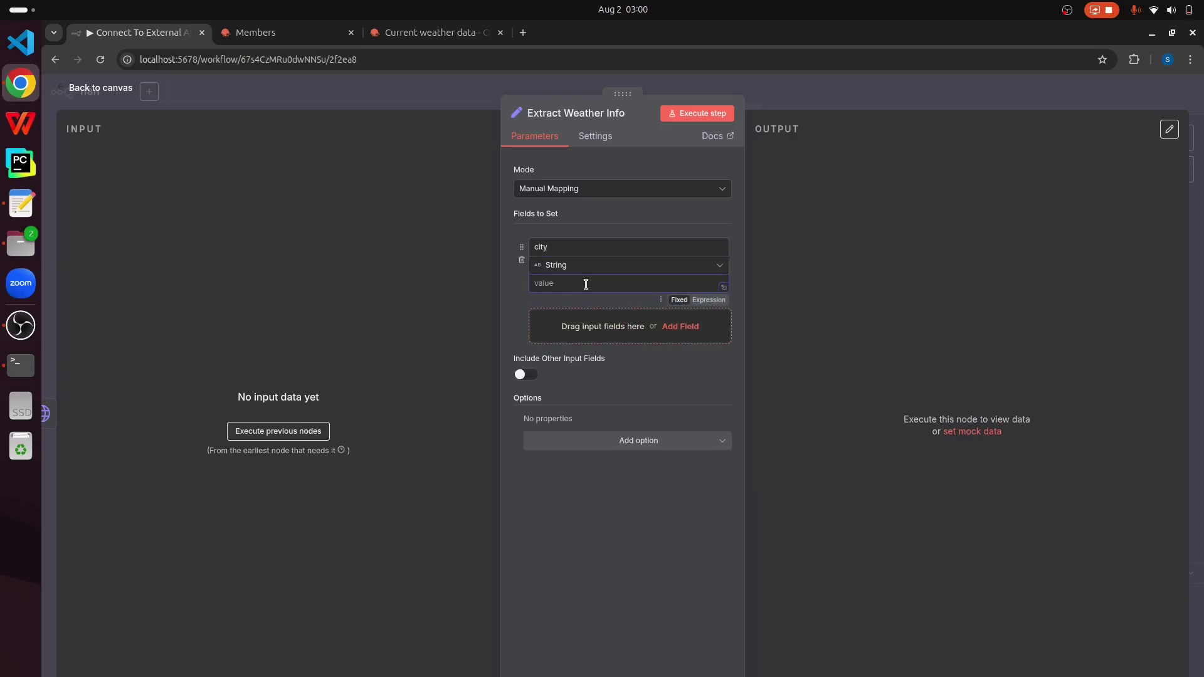
click(236, 340)
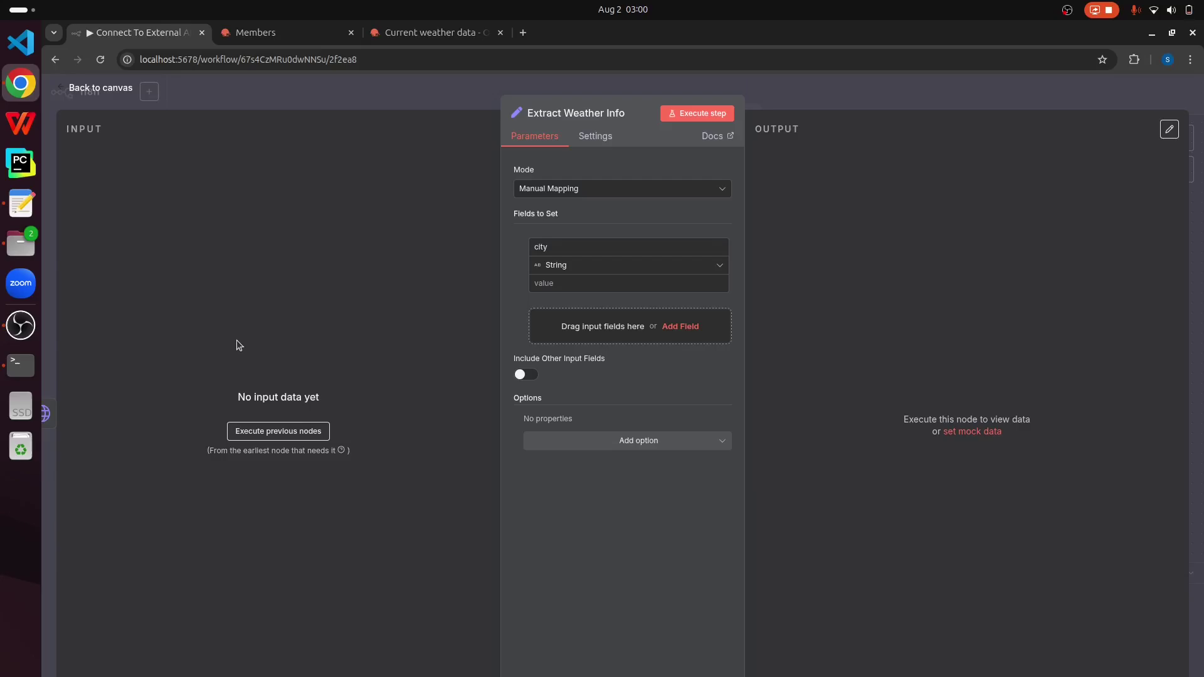
click(674, 327)
click(560, 318)
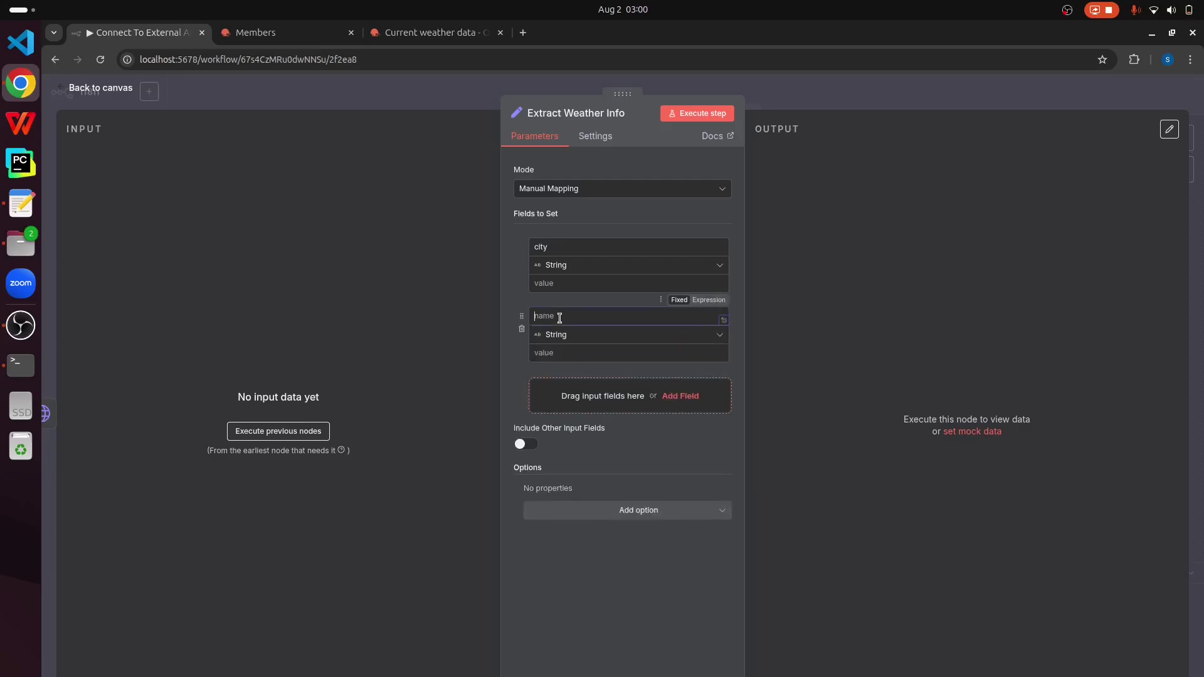
text(temperature)
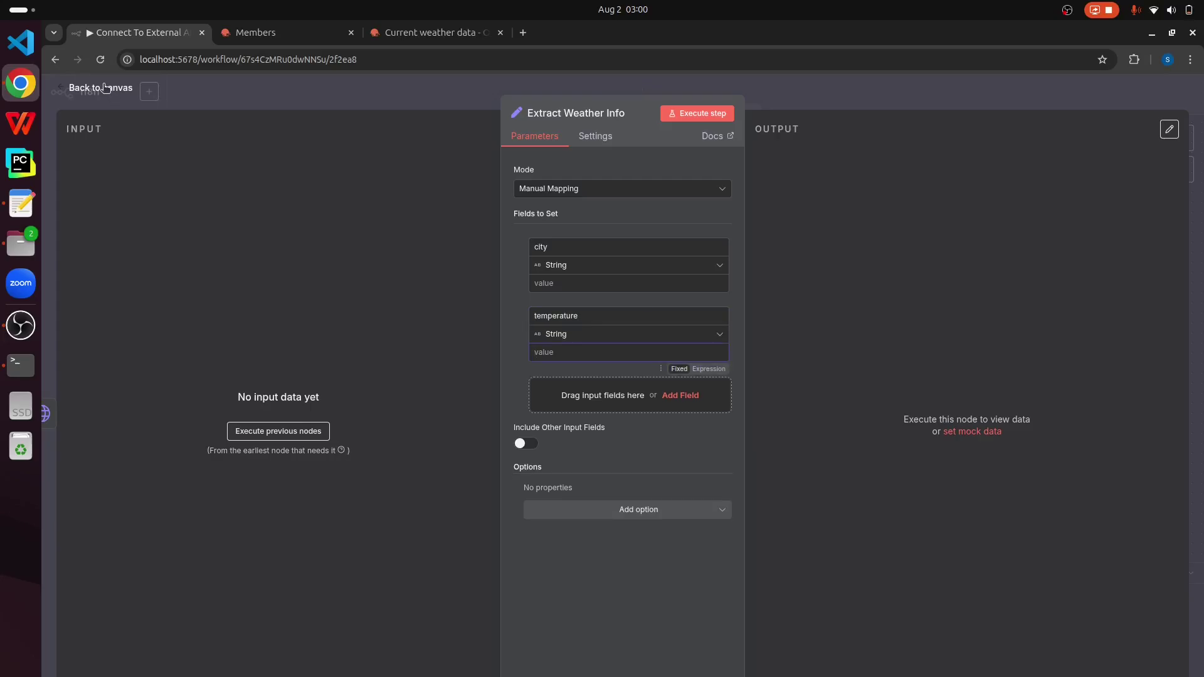
key(Escape)
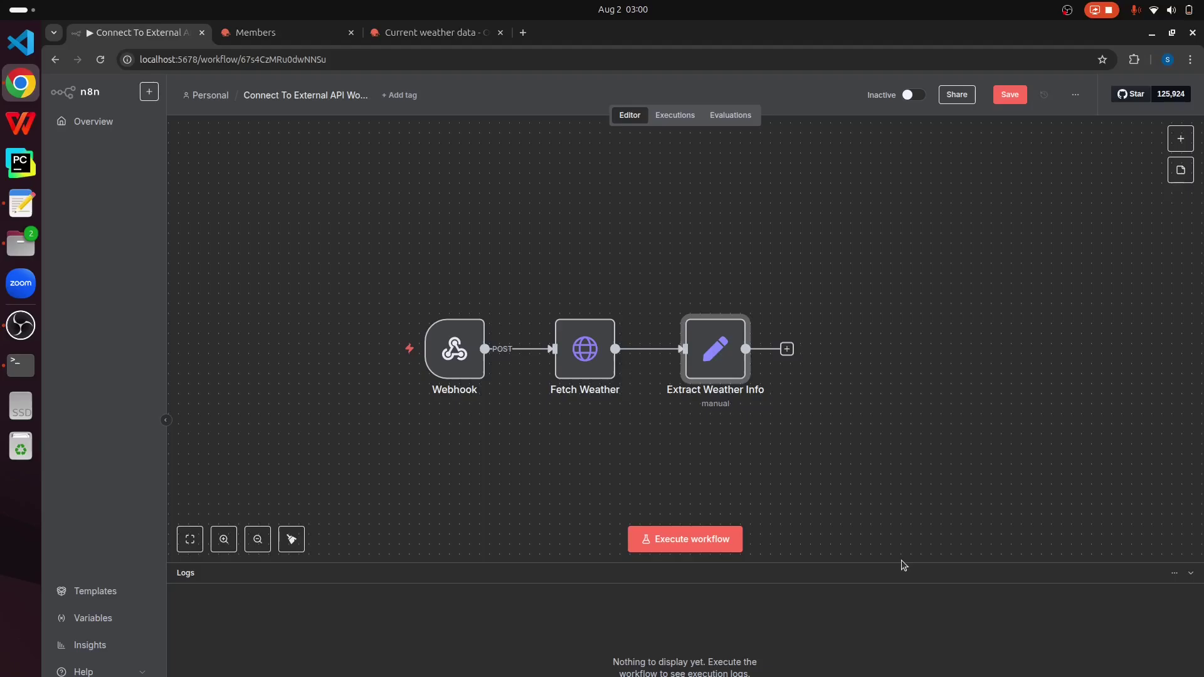
Step: Append a Respond to Webhook node after Extract Weather Info and return to the canvas
click(786, 349)
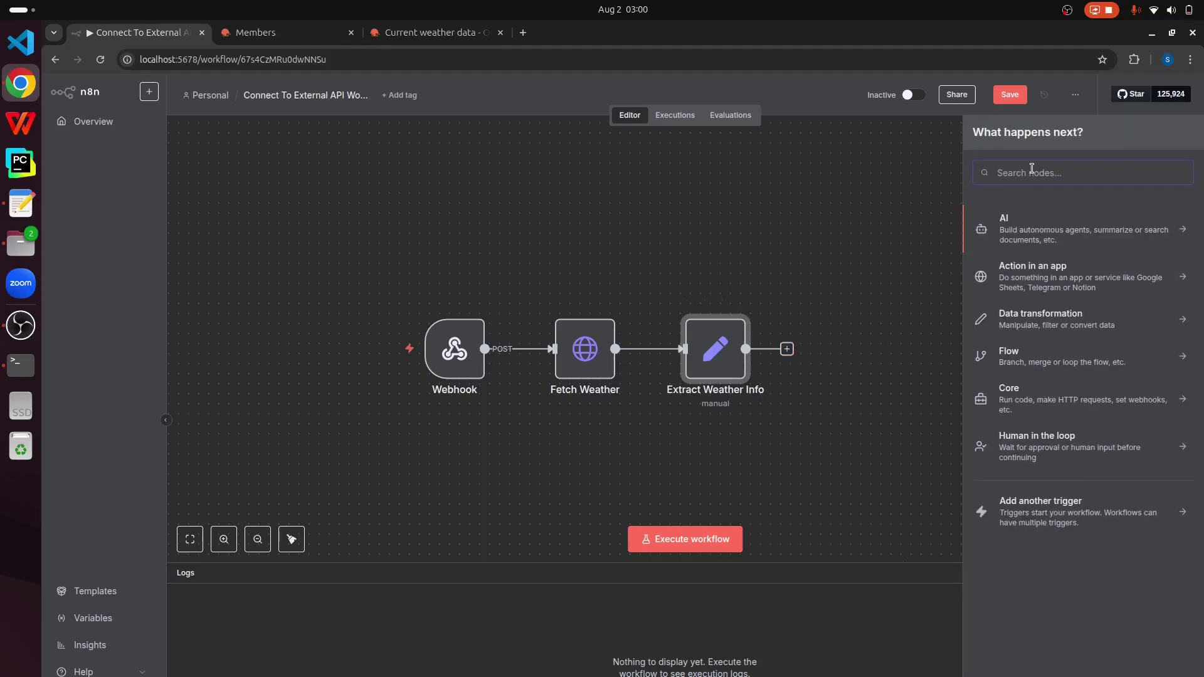
text(Web)
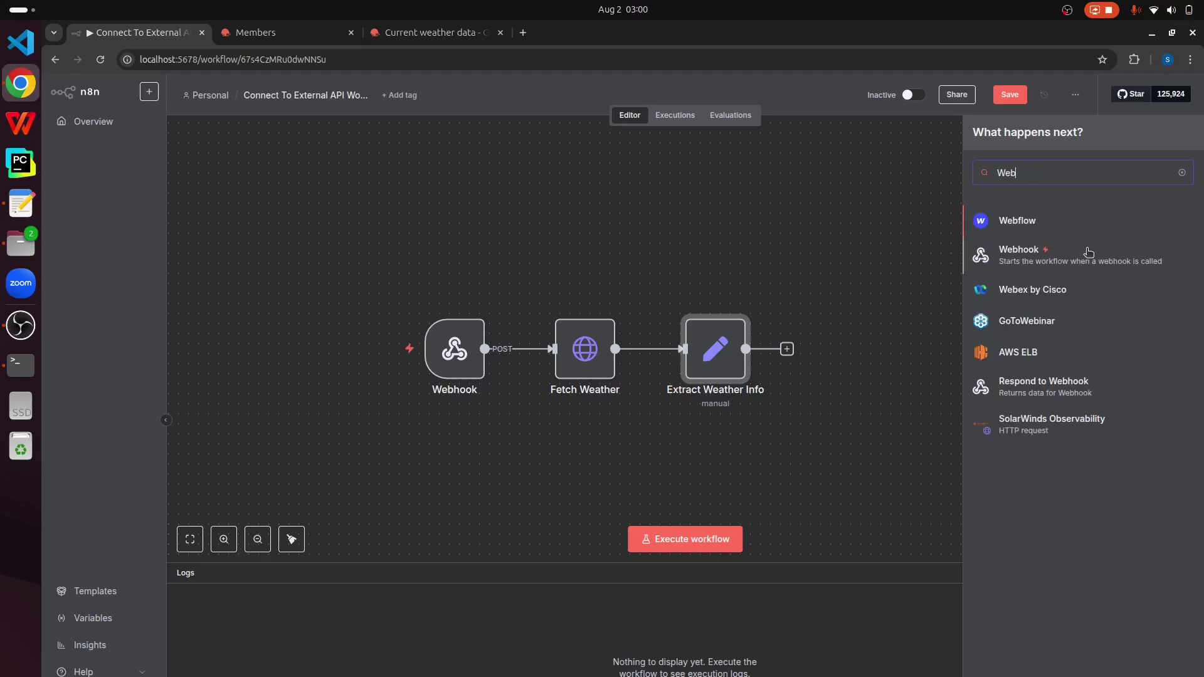
text(hoo)
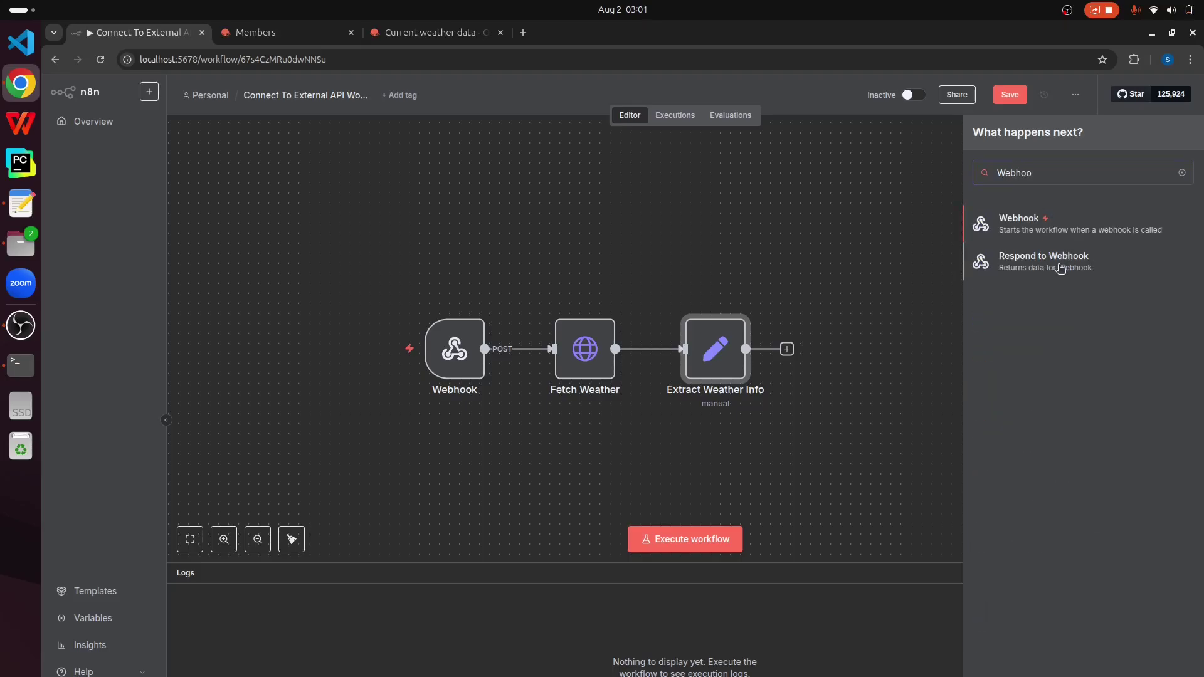
click(1060, 268)
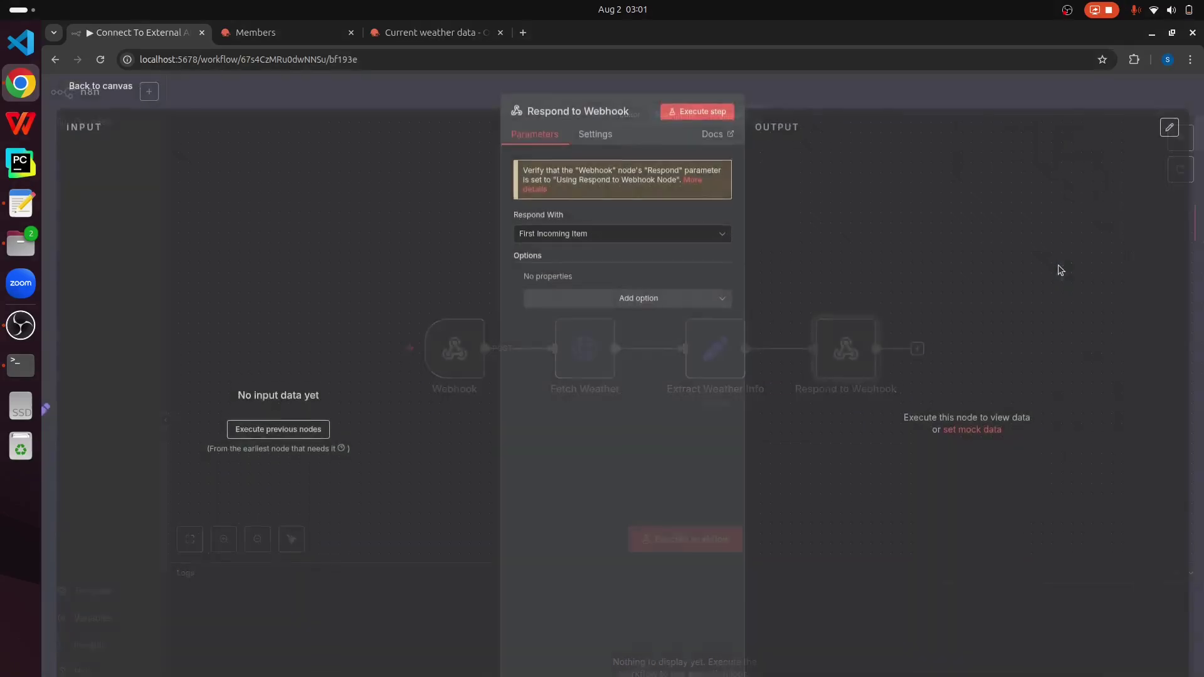
click(100, 87)
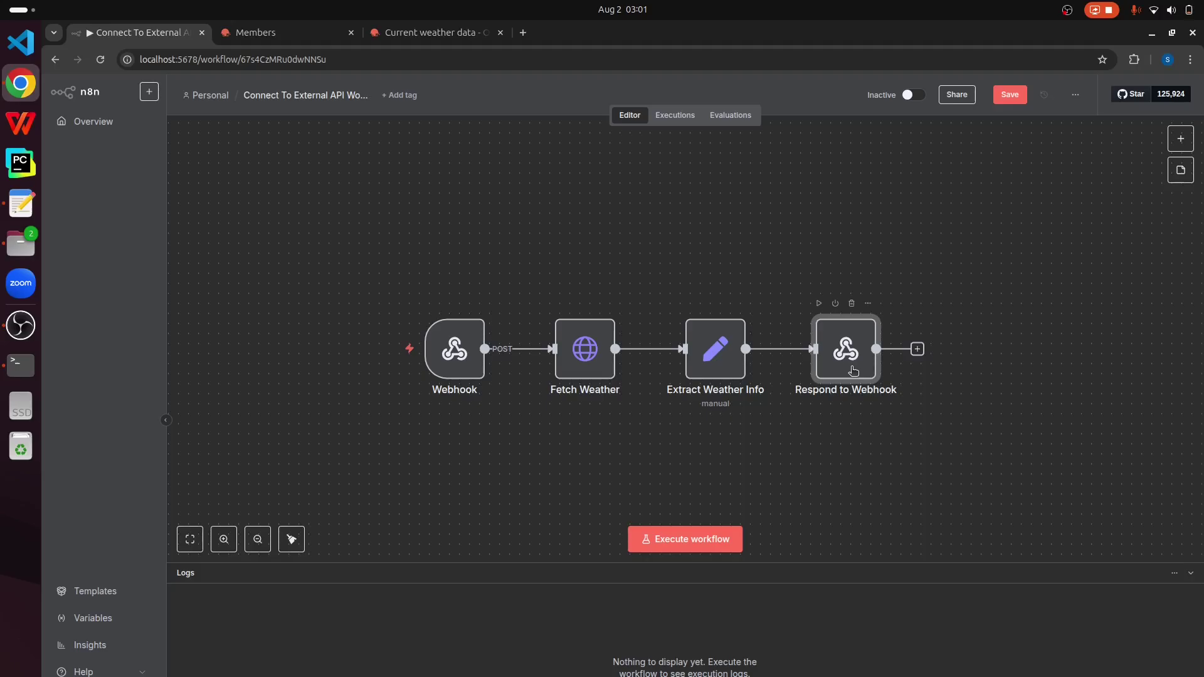
Step: Set the Webhook node's Respond option to Using 'Respond to Webhook' Node
double_click(455, 355)
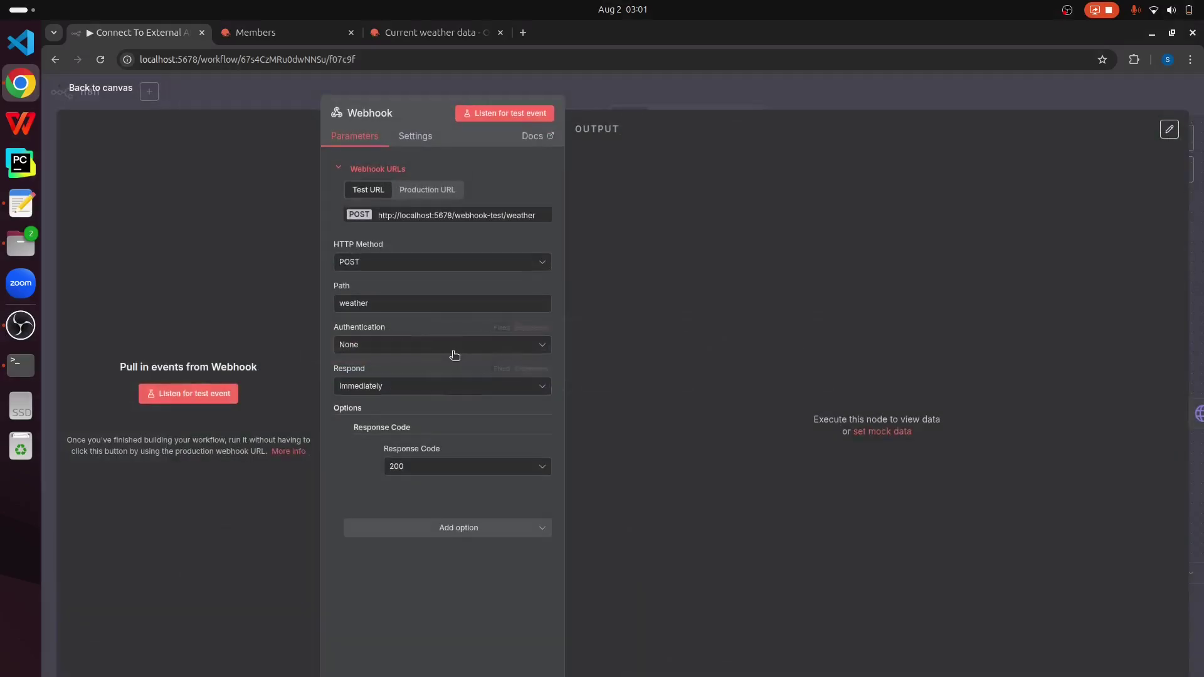
double_click(382, 303)
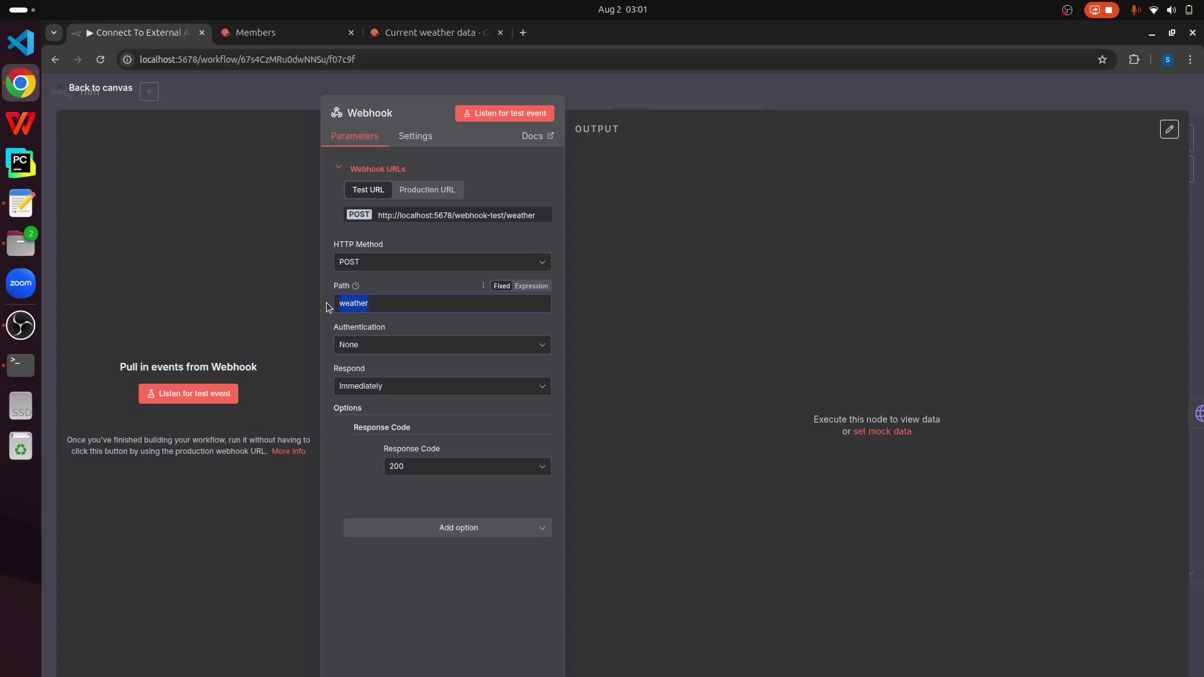
click(534, 387)
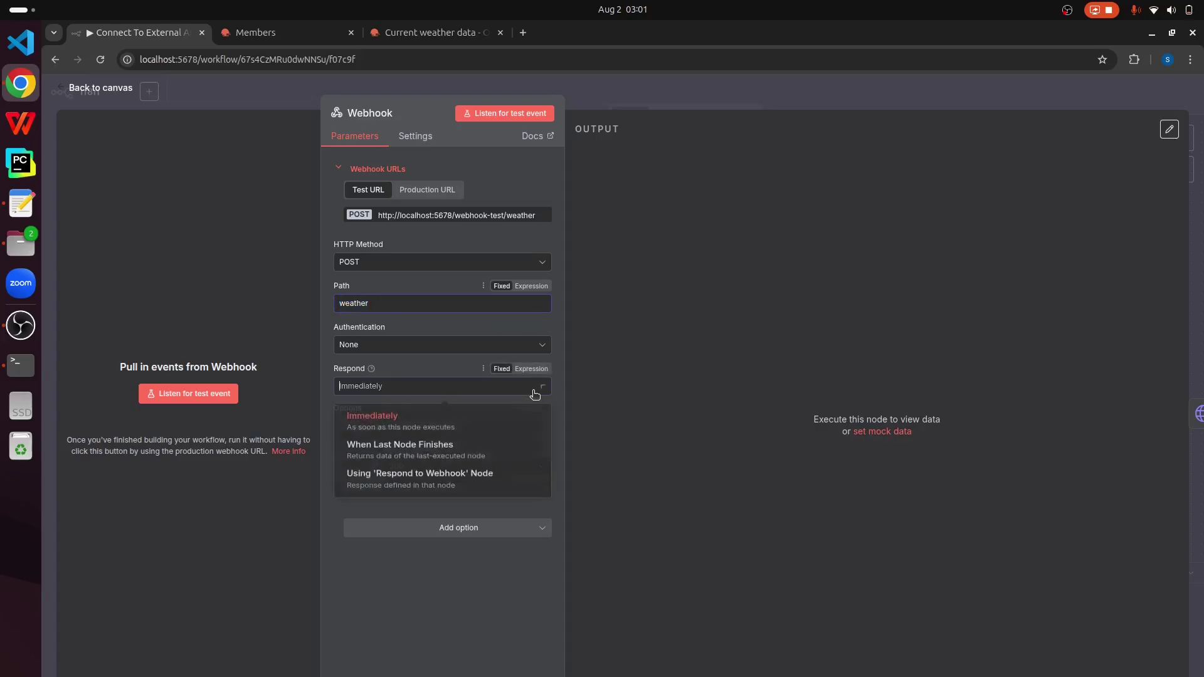
click(453, 487)
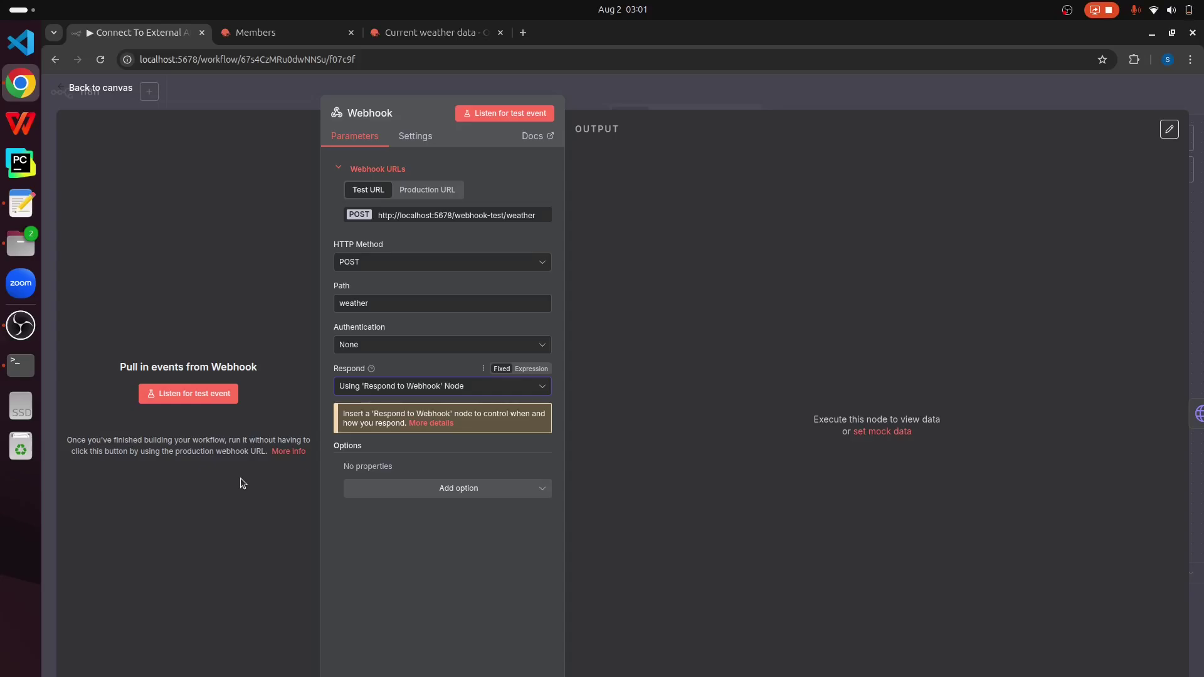
click(20, 203)
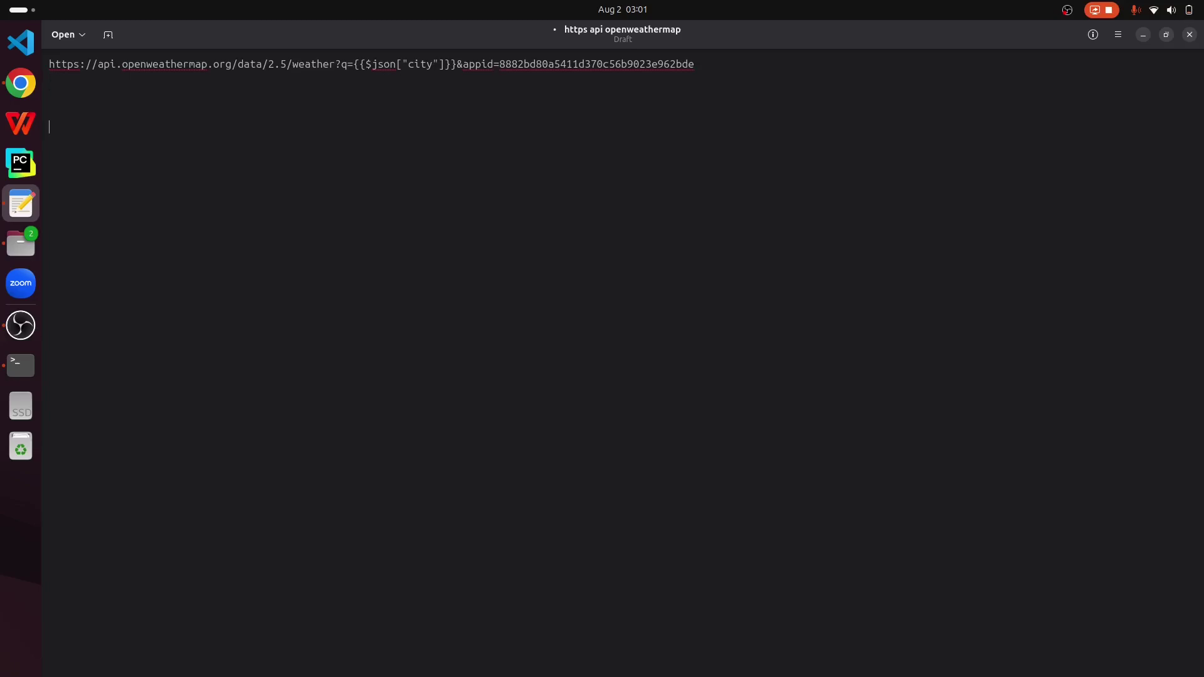
Step: Write 'curl -X POST' followed by the pasted webhook test URL and a line-continuation backslash
text(curl -X POST)
click(22, 91)
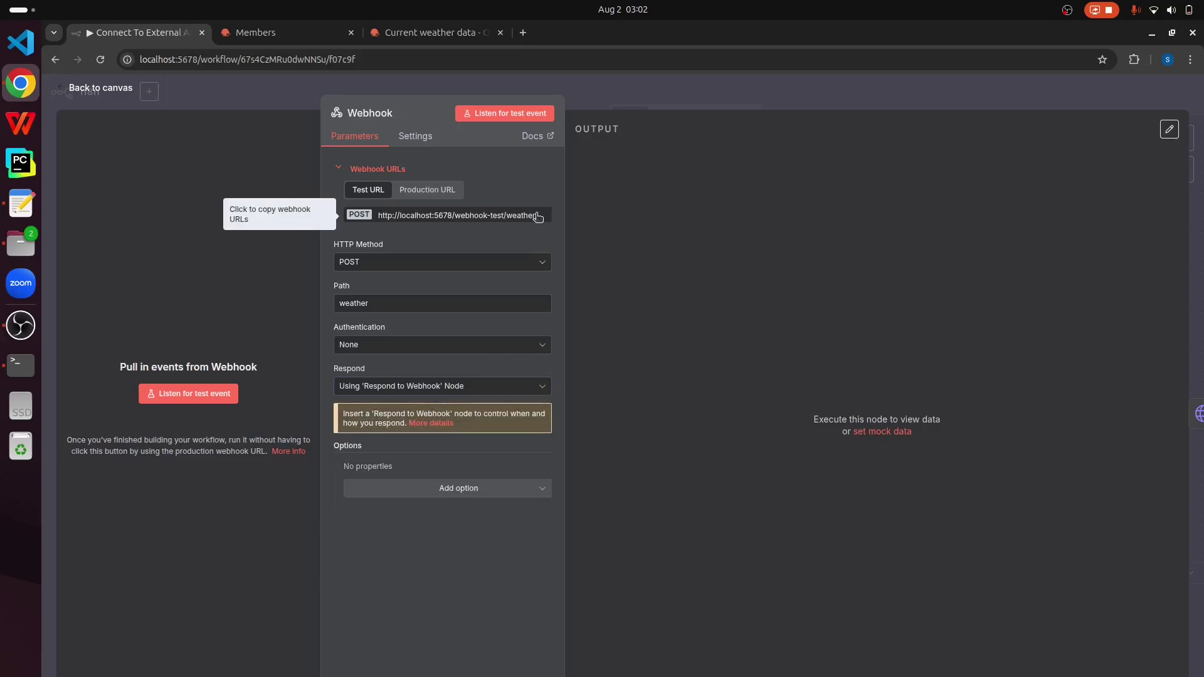
click(21, 203)
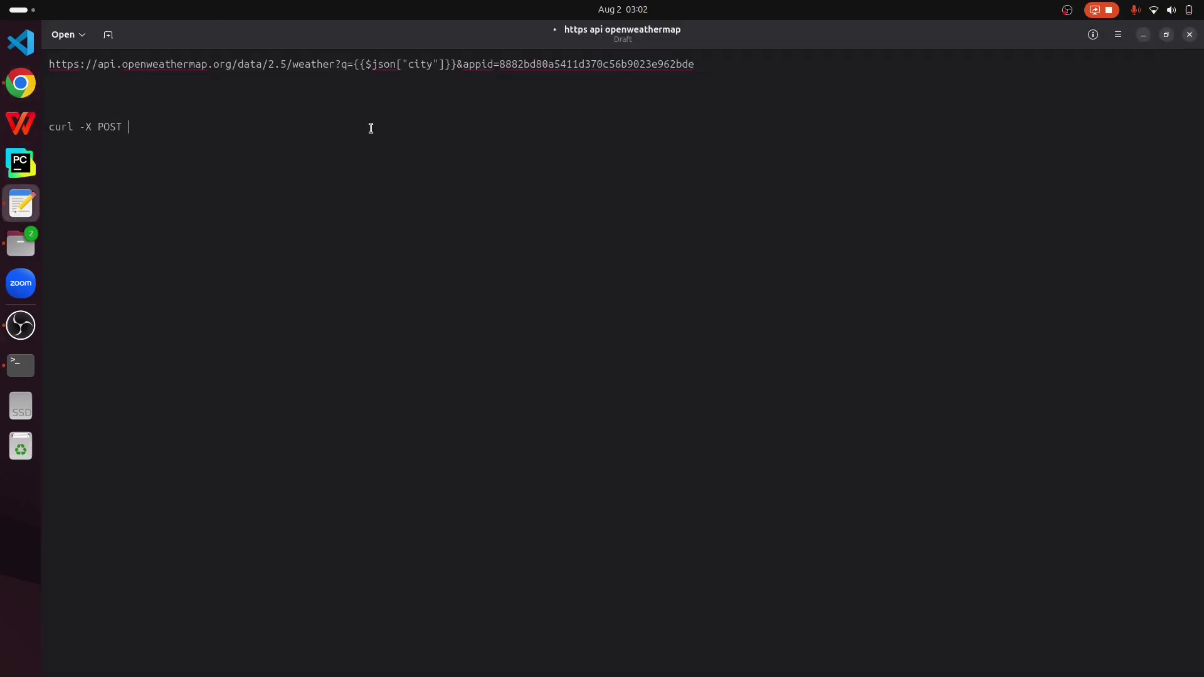
text(http://localhost:5678/webhook-test/weather)
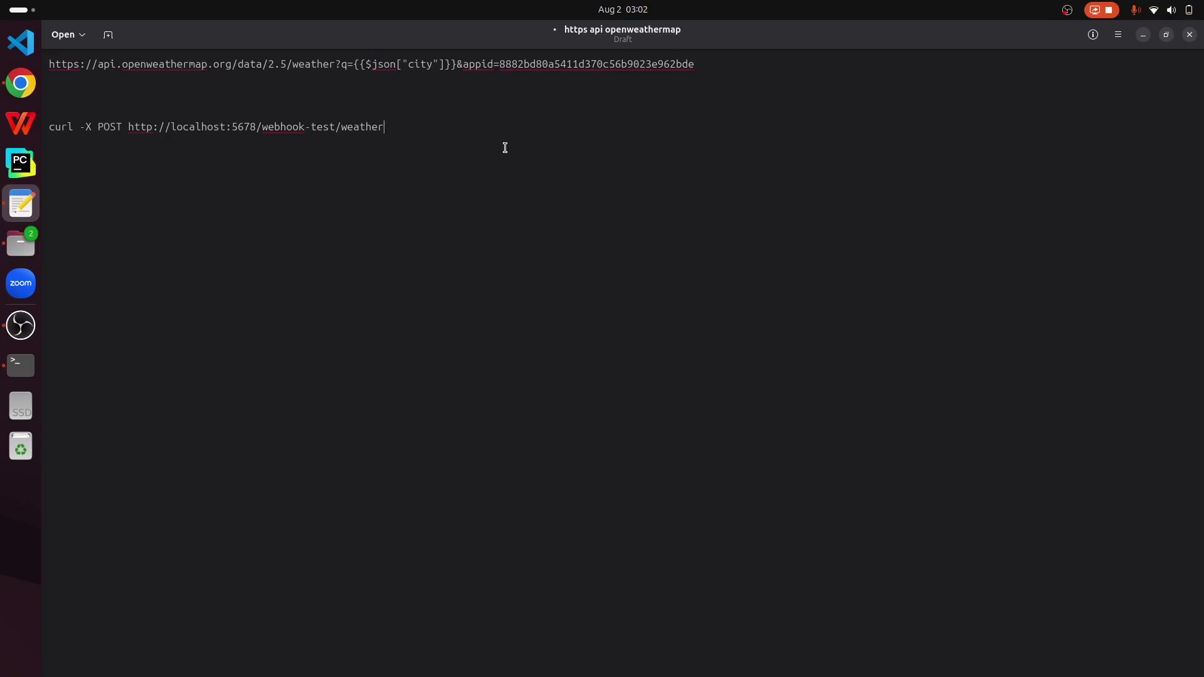
text(\)
key(Return)
Step: Add the -H "content-Type: application/json" header line and a -d line with city Karachi
text(-H :)
key(BackSpace)
text("content-type:)
key(BackSpace)
text(Type:)
text( application/)
text(json" )
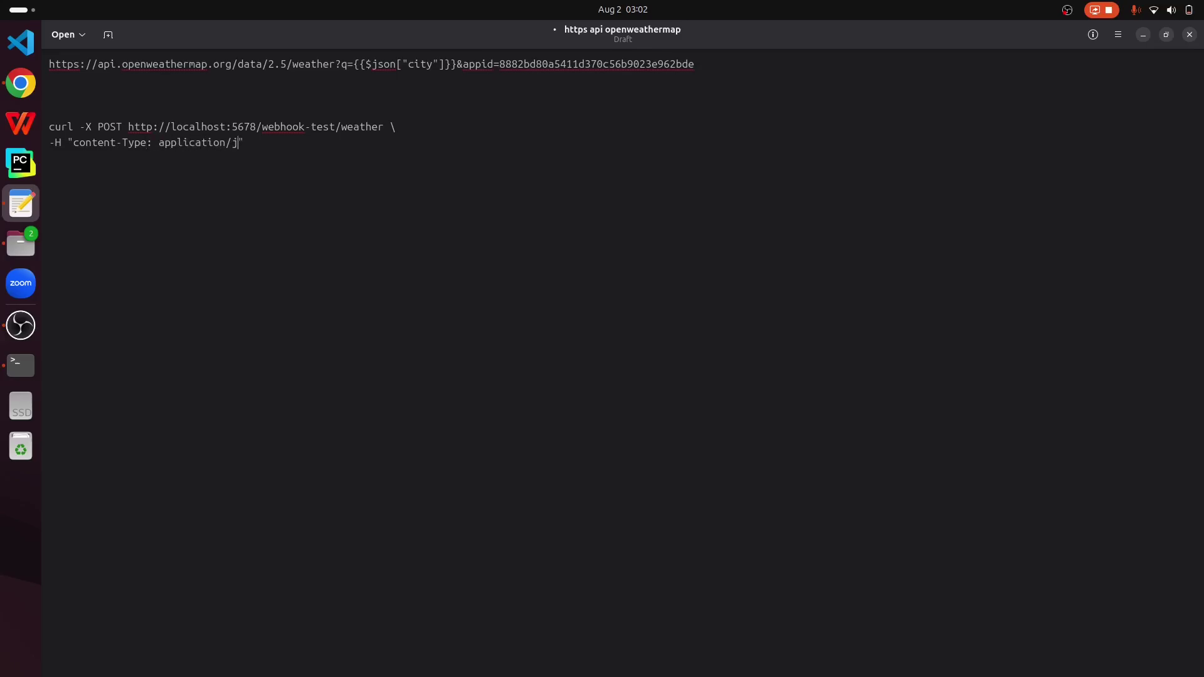
text(\)
key(Return)
text(-d)
text( "")
text({})
text("city)
text(":)
text(")
text(Karachi)
Step: Select the three curl lines and the webhook URL in the draft
drag(185, 158, 44, 123)
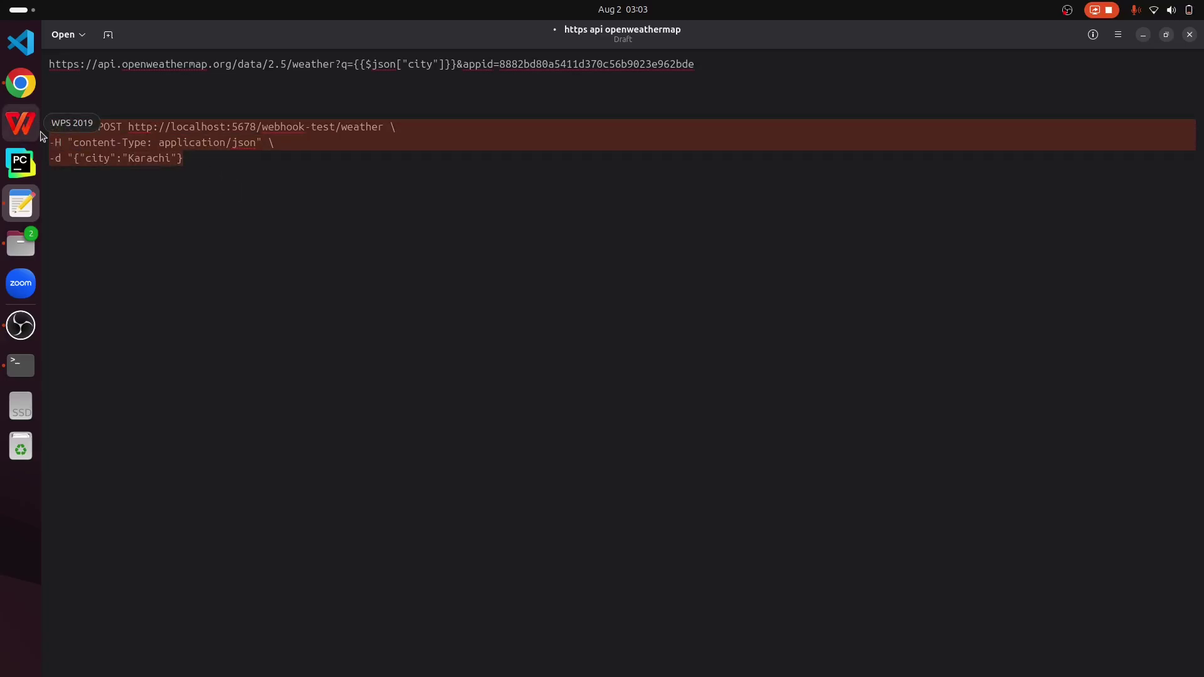
click(154, 180)
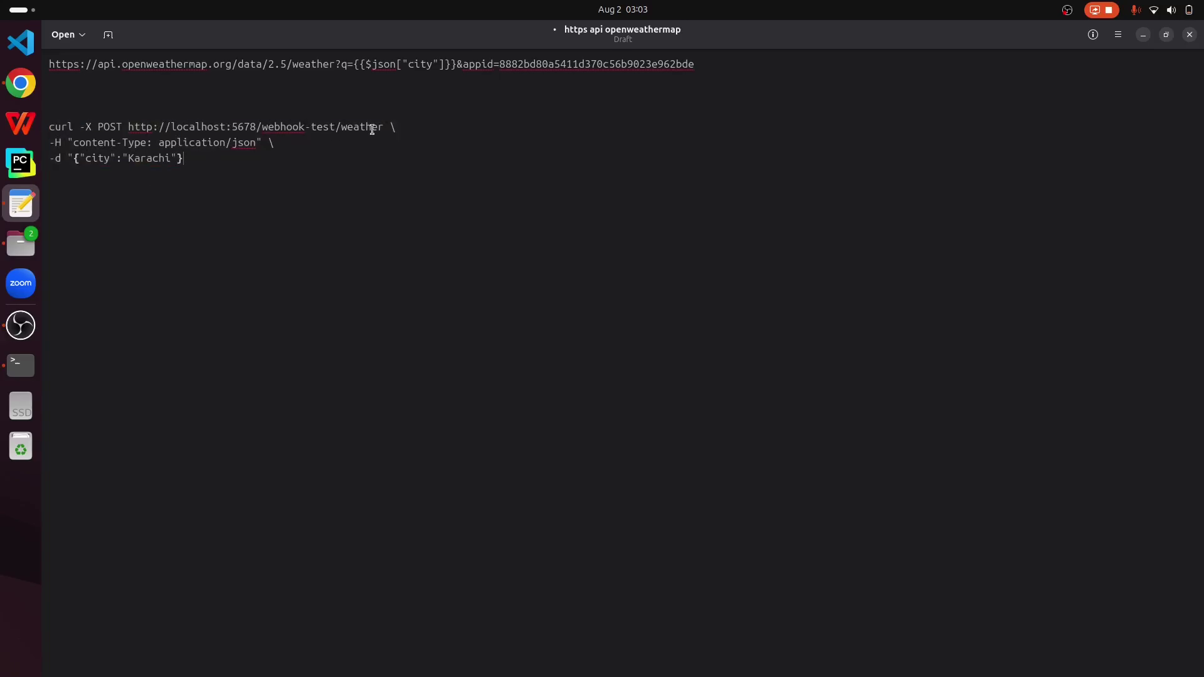
drag(383, 127, 127, 128)
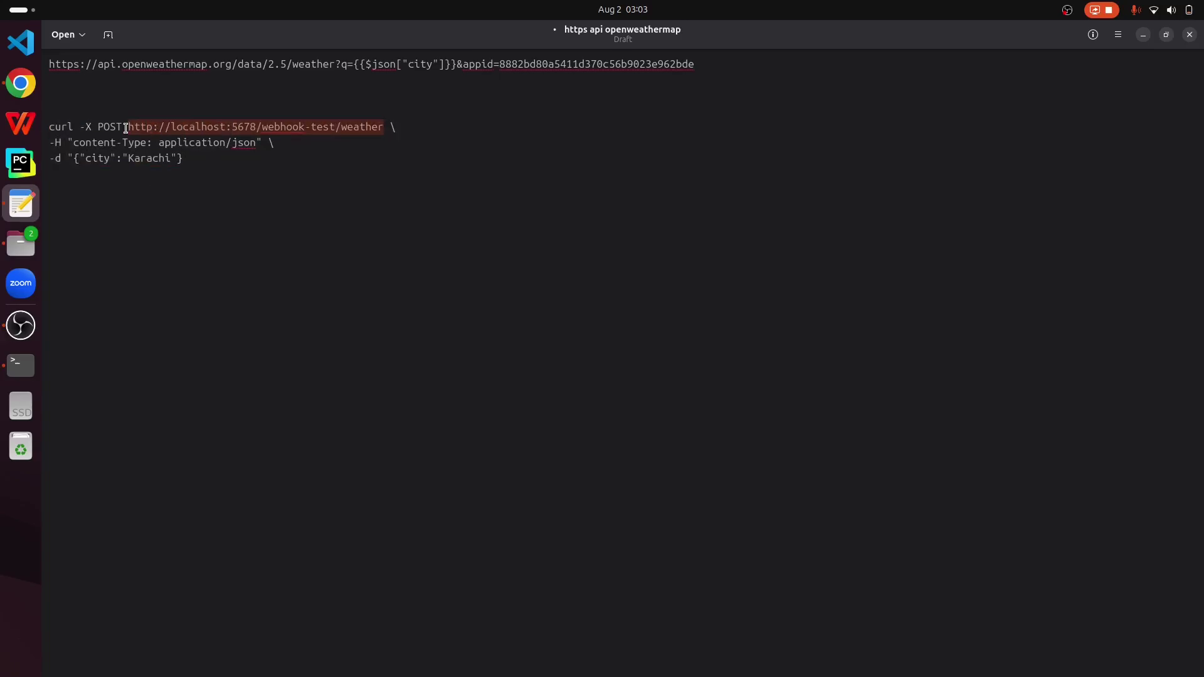
click(24, 88)
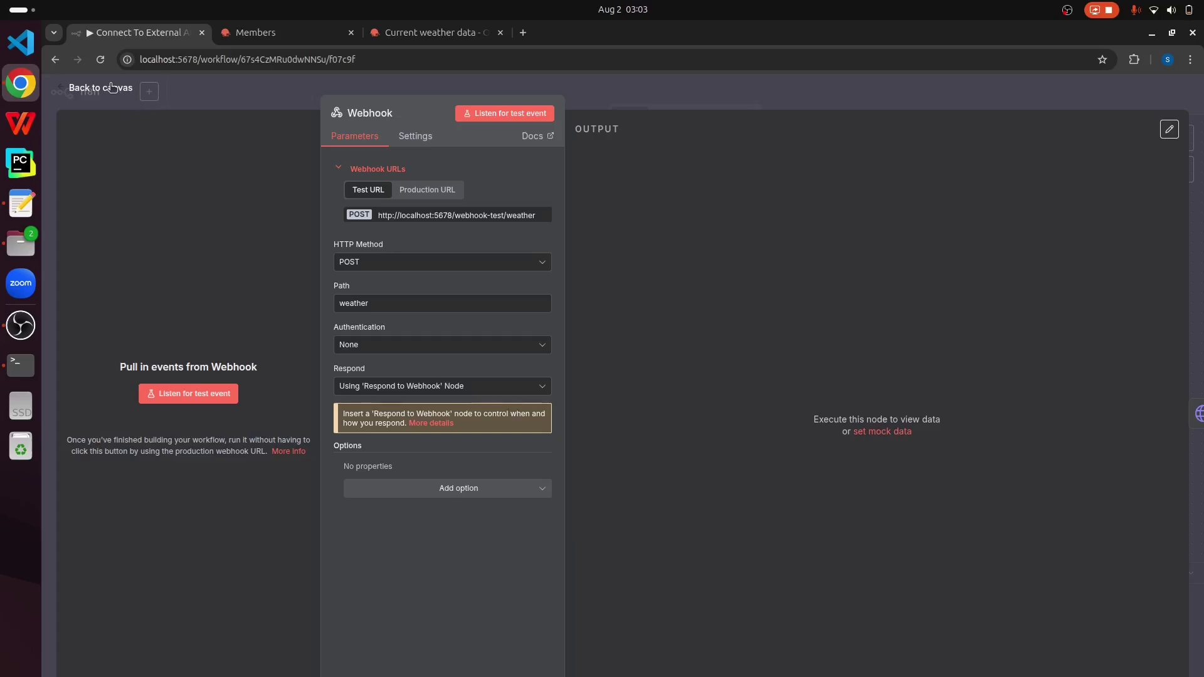
Step: Start listening for a test event on the Webhook node
click(207, 395)
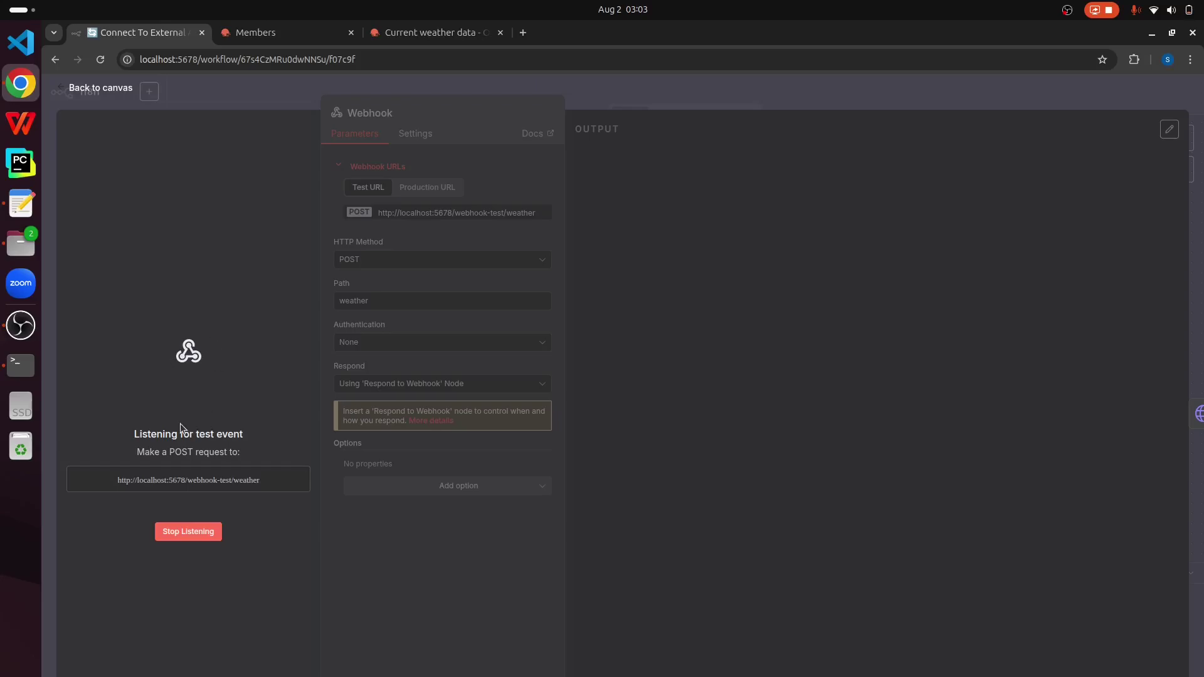
click(24, 370)
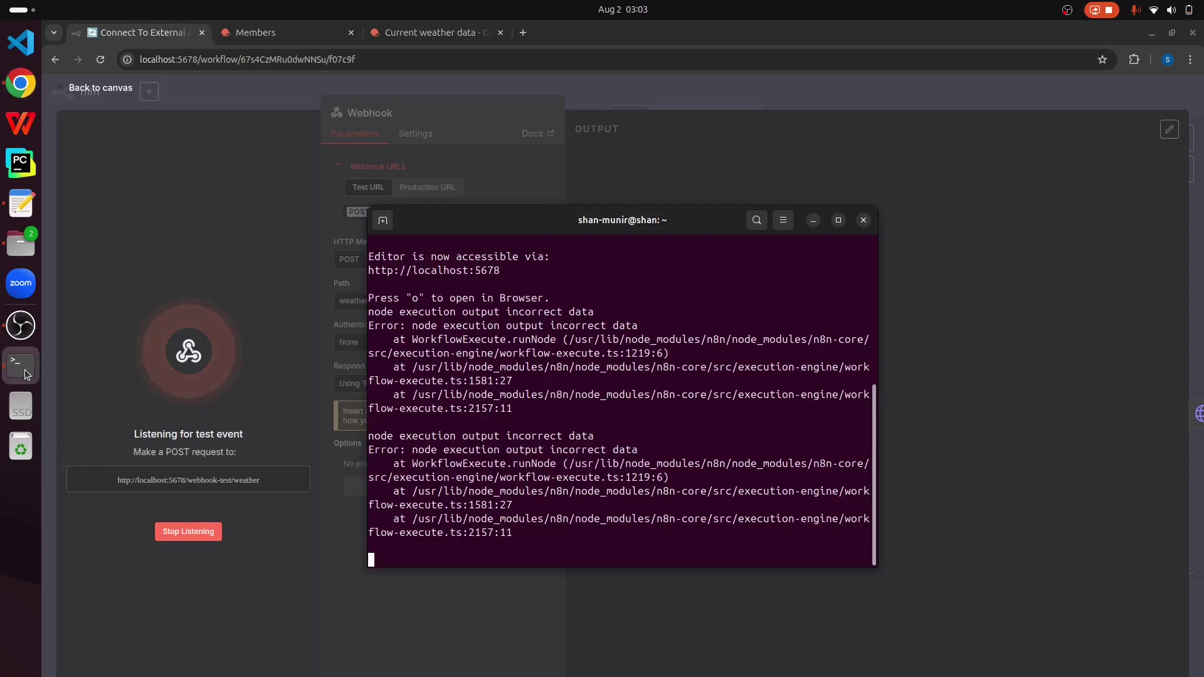
Step: Paste and run the curl command in a new terminal tab
click(382, 220)
right_click(599, 347)
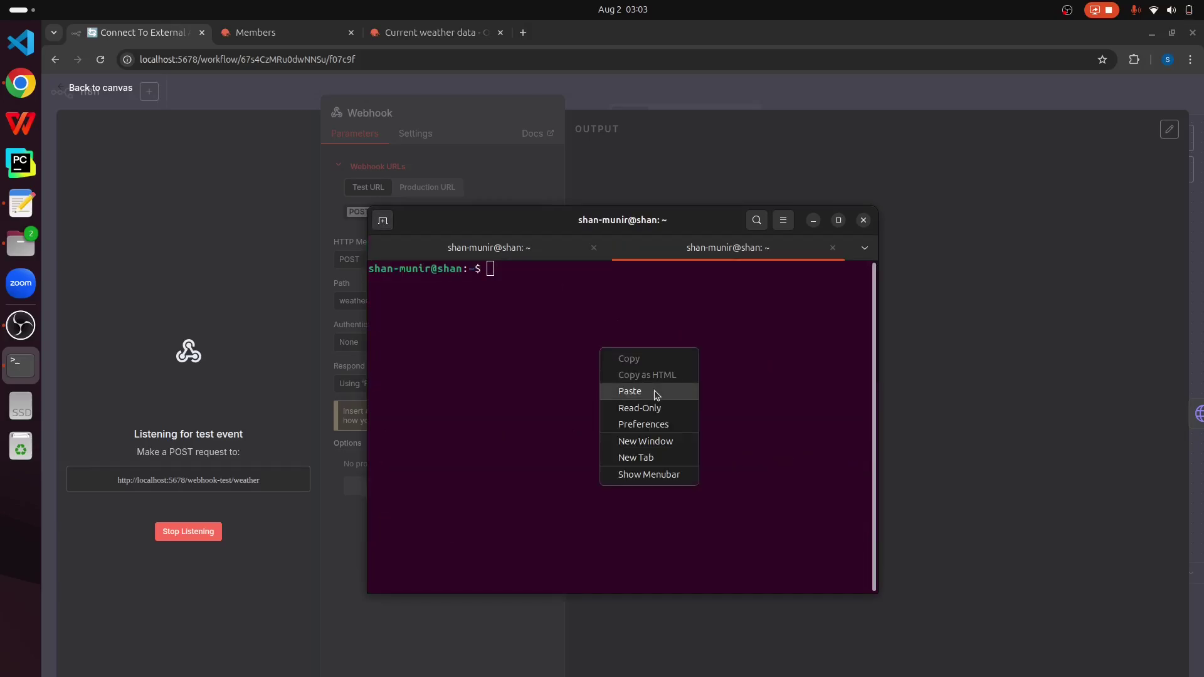
click(630, 391)
key(Return)
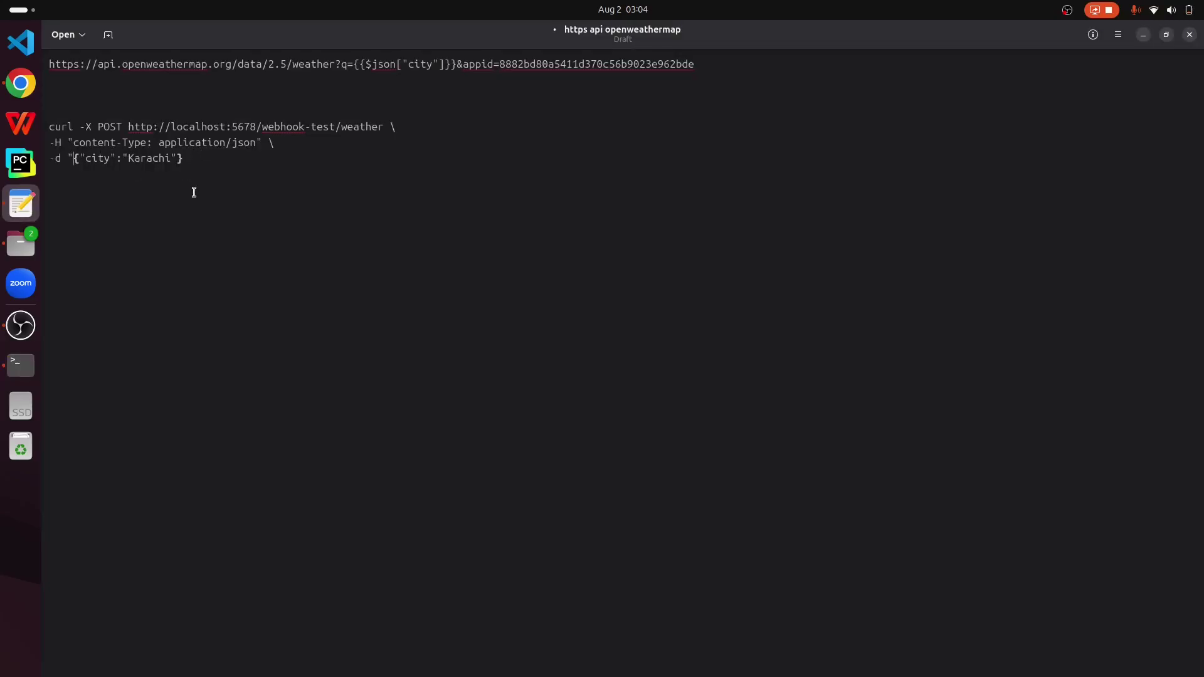
Step: Change the -d payload quotes to single quotes and select the whole three-line command
key(BackSpace)
text(')
text(')
drag(188, 158, 48, 132)
key(ctrl+c)
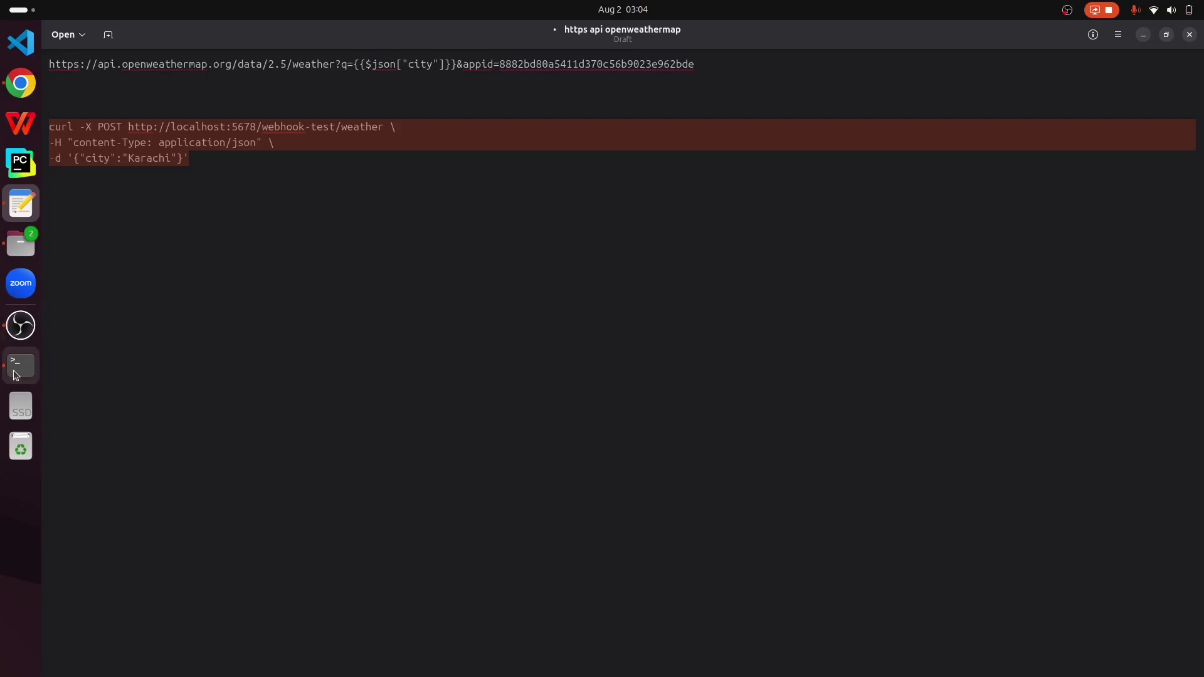
click(21, 365)
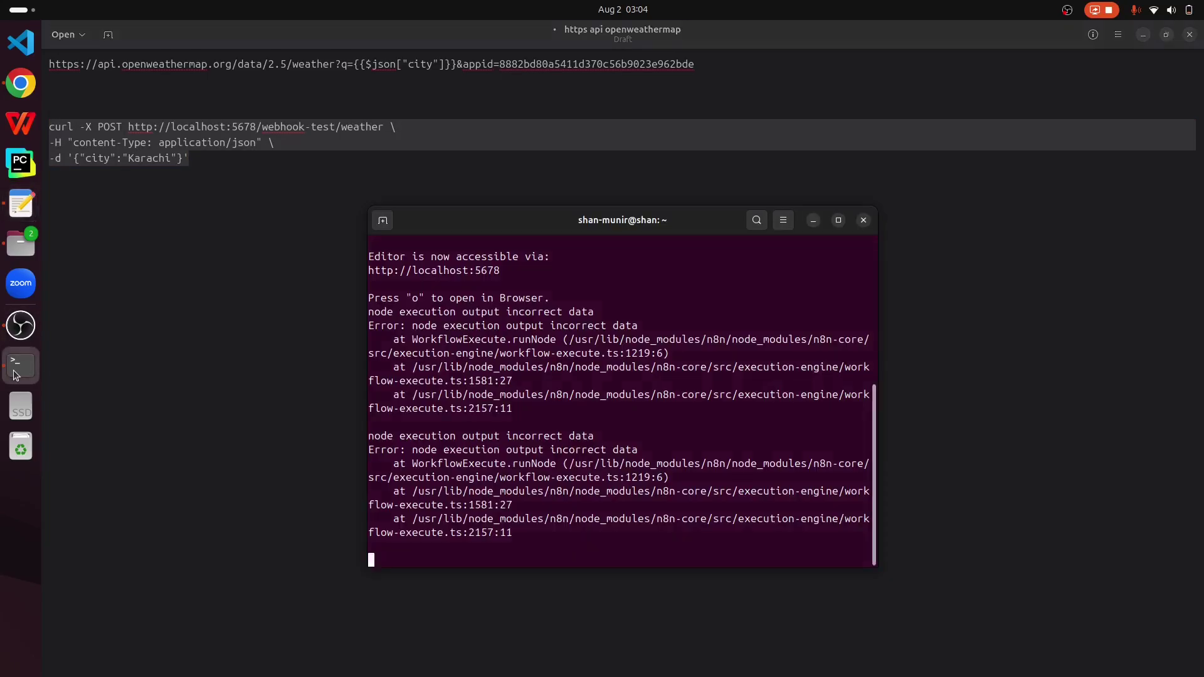
Step: Run the corrected curl command from a new terminal tab to trigger the webhook
click(383, 221)
right_click(631, 338)
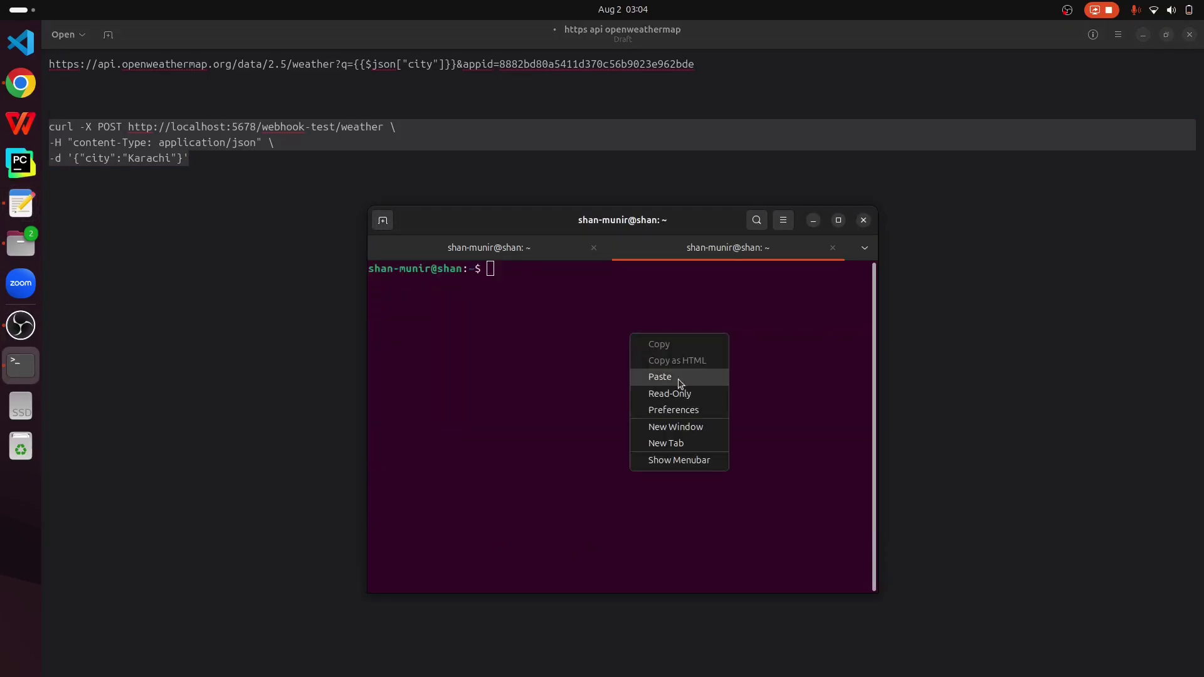
click(659, 377)
key(Return)
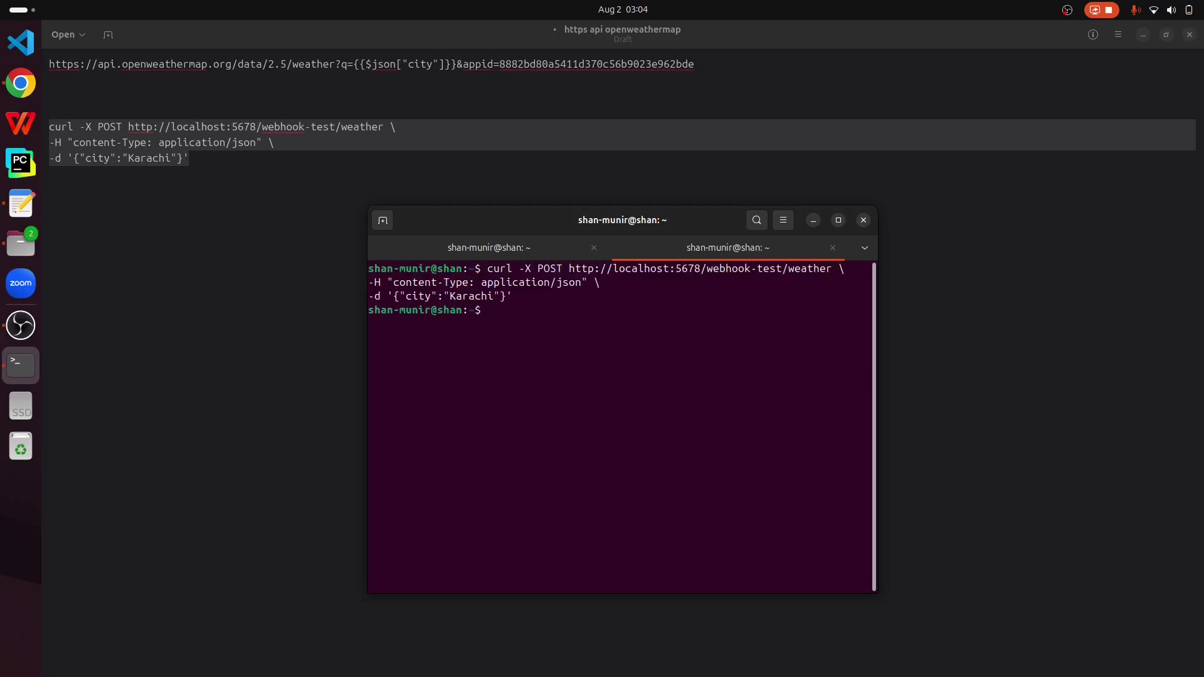
click(21, 83)
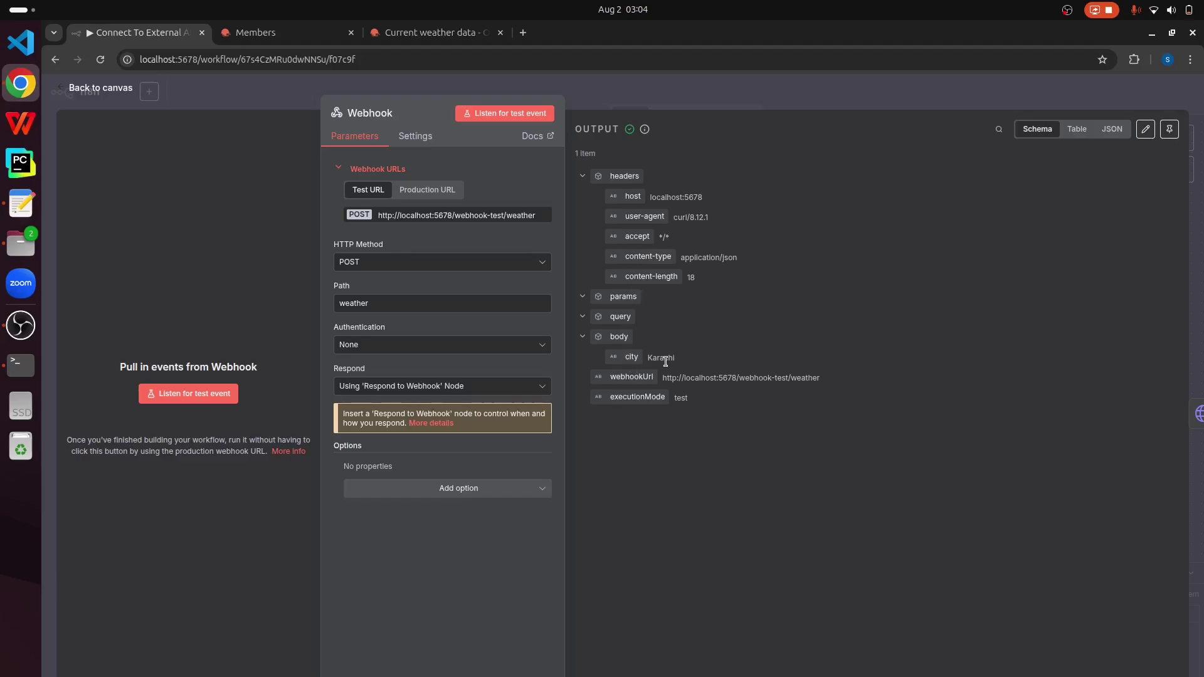
Step: Return to the workflow canvas after the Webhook receives city Karachi
click(93, 77)
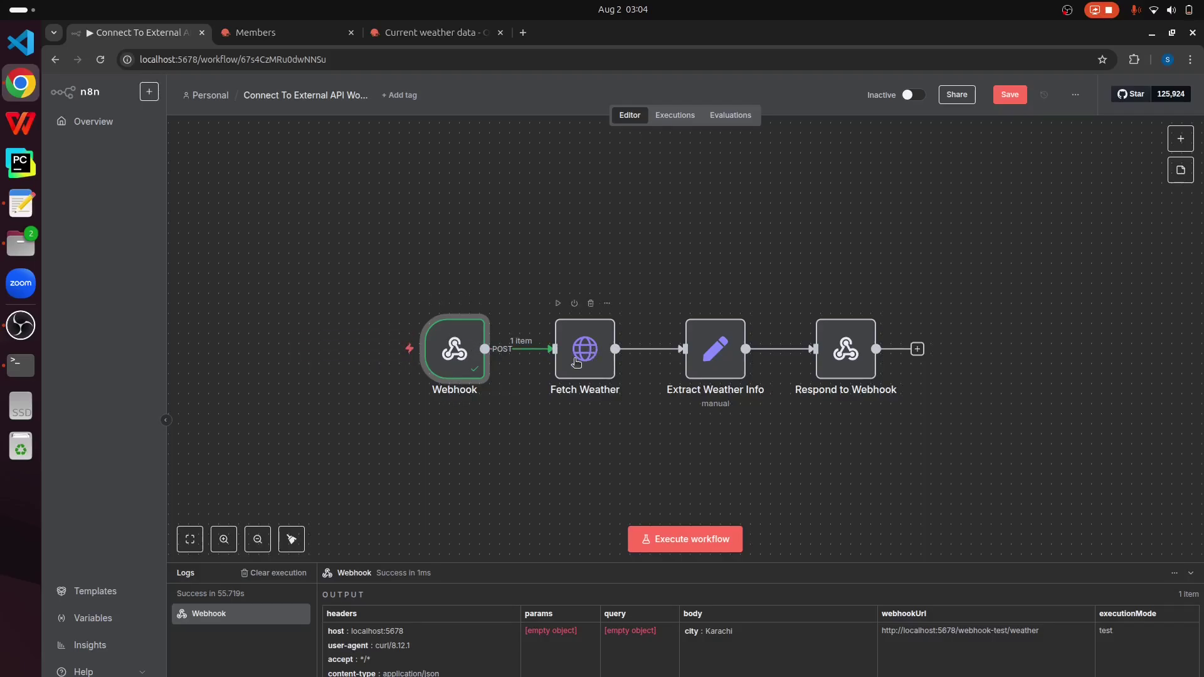
Step: Execute only the Fetch Weather step and open it to inspect the authorization error
click(577, 362)
right_click(576, 363)
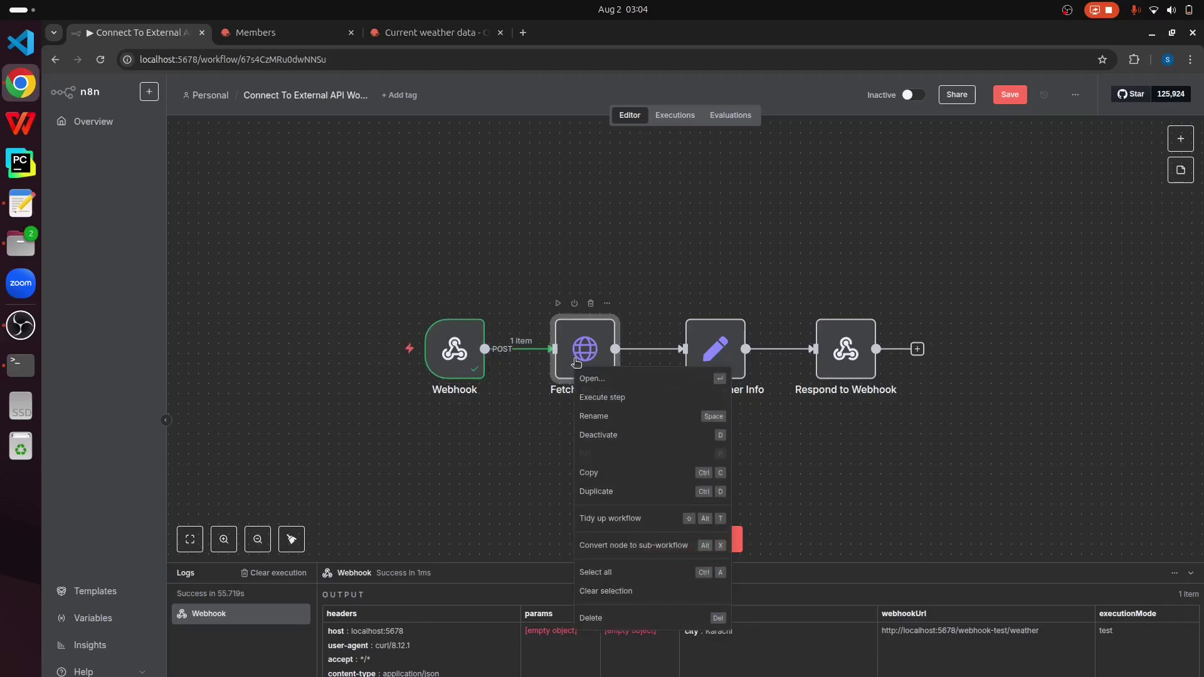
click(631, 396)
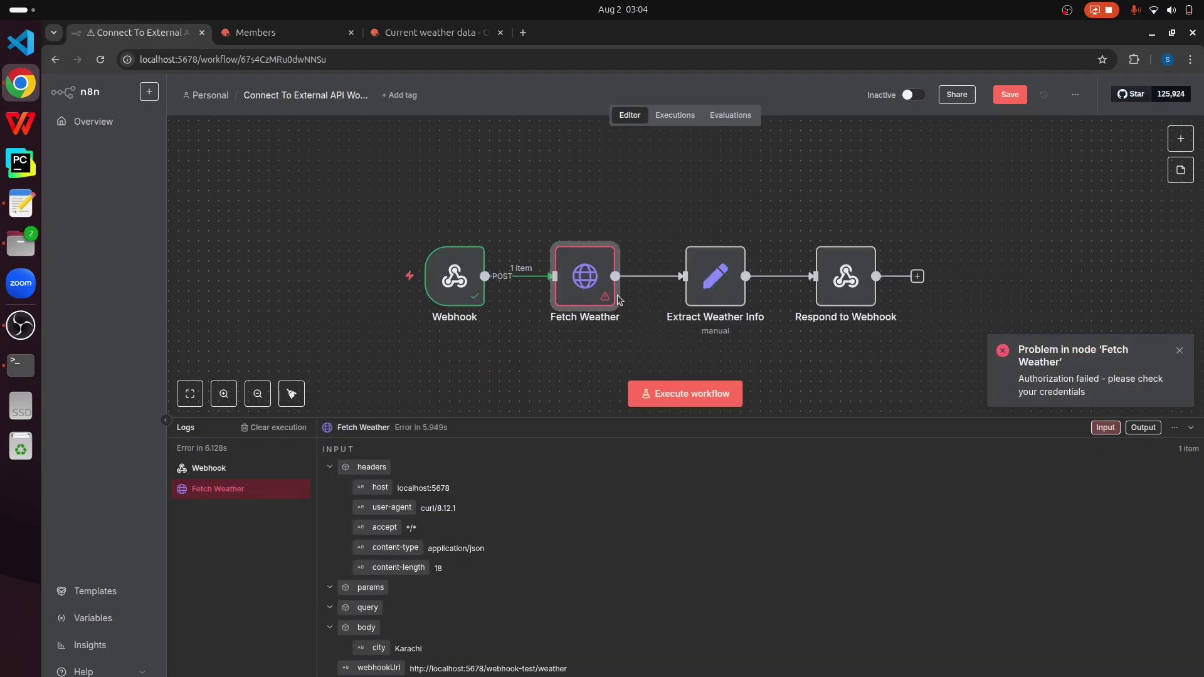
key(Return)
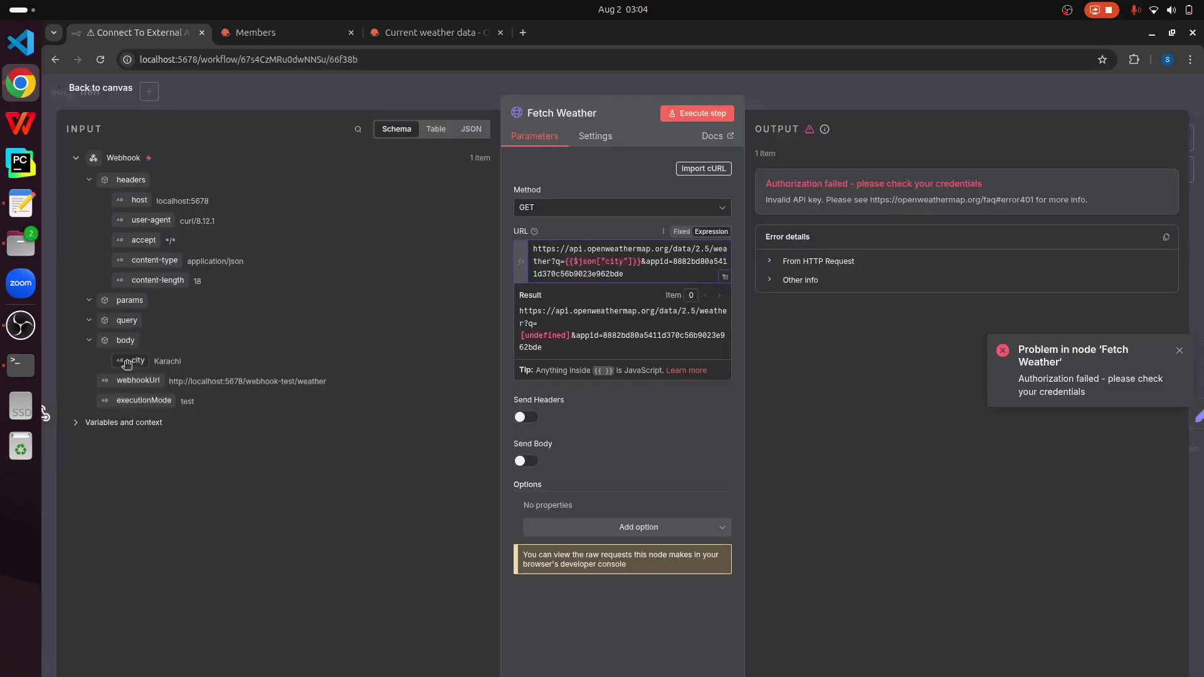
Step: Replace the Fetch Weather URL's broken city expression with {{ $json.body.city }}
drag(138, 361, 622, 263)
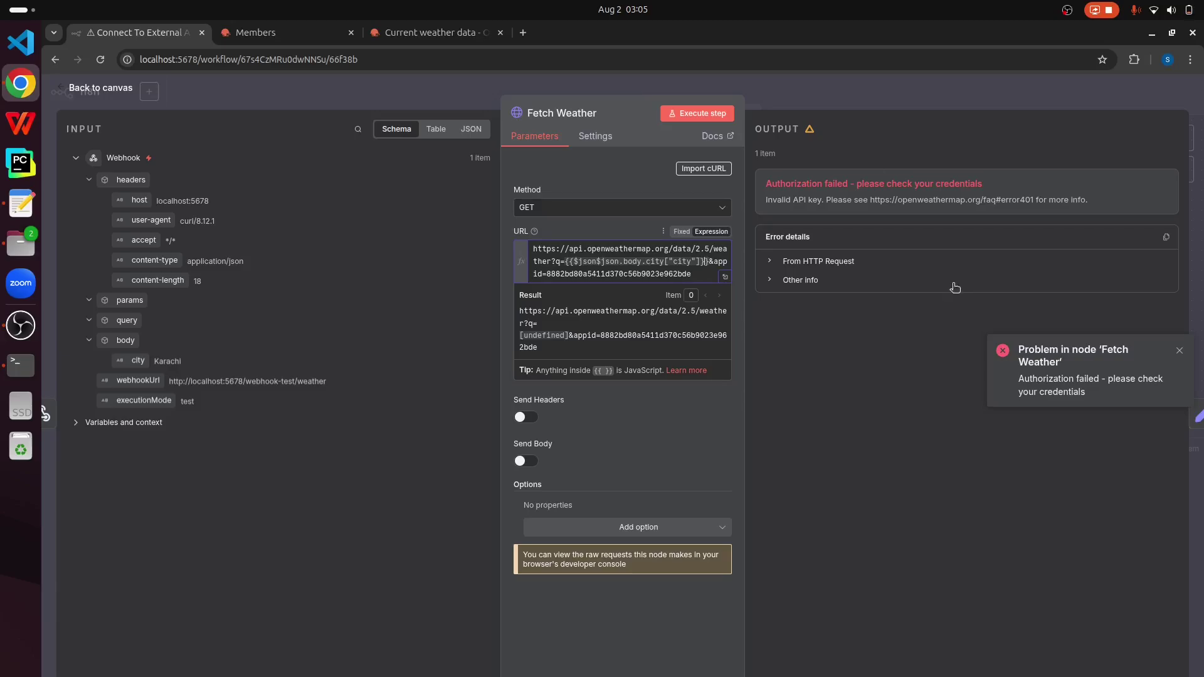
key(ctrl+shift+Left)
key(ctrl+shift+Left)
key(ctrl+shift+Left)
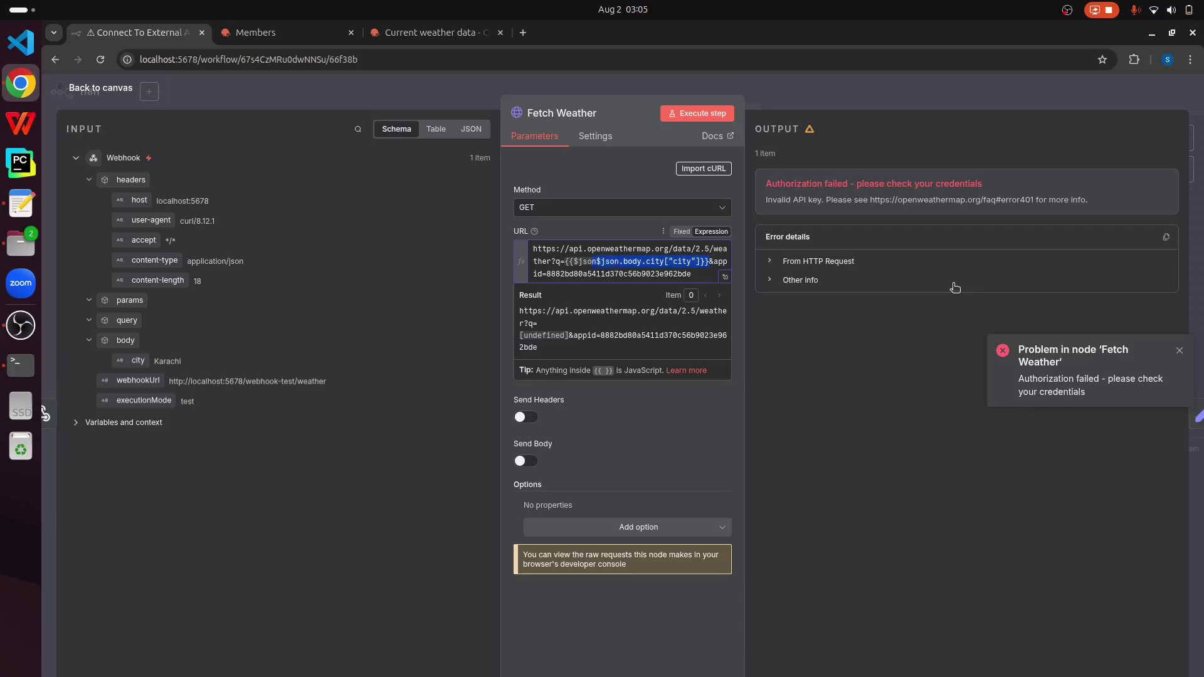
key(BackSpace)
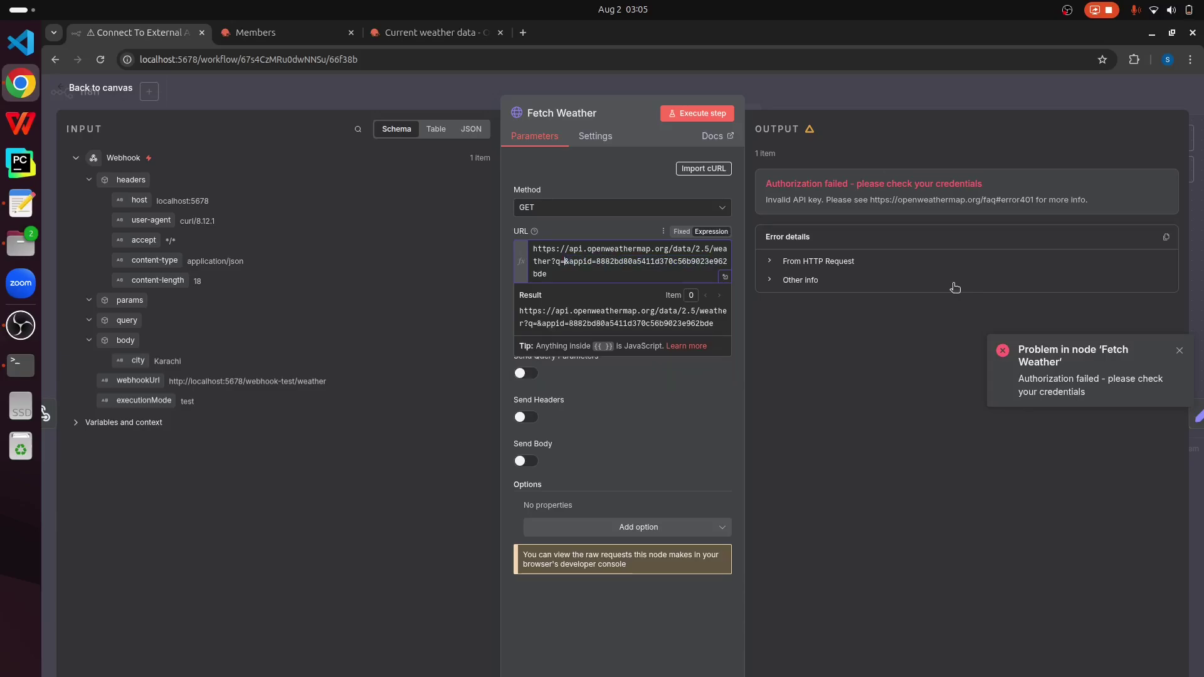
drag(137, 363, 564, 263)
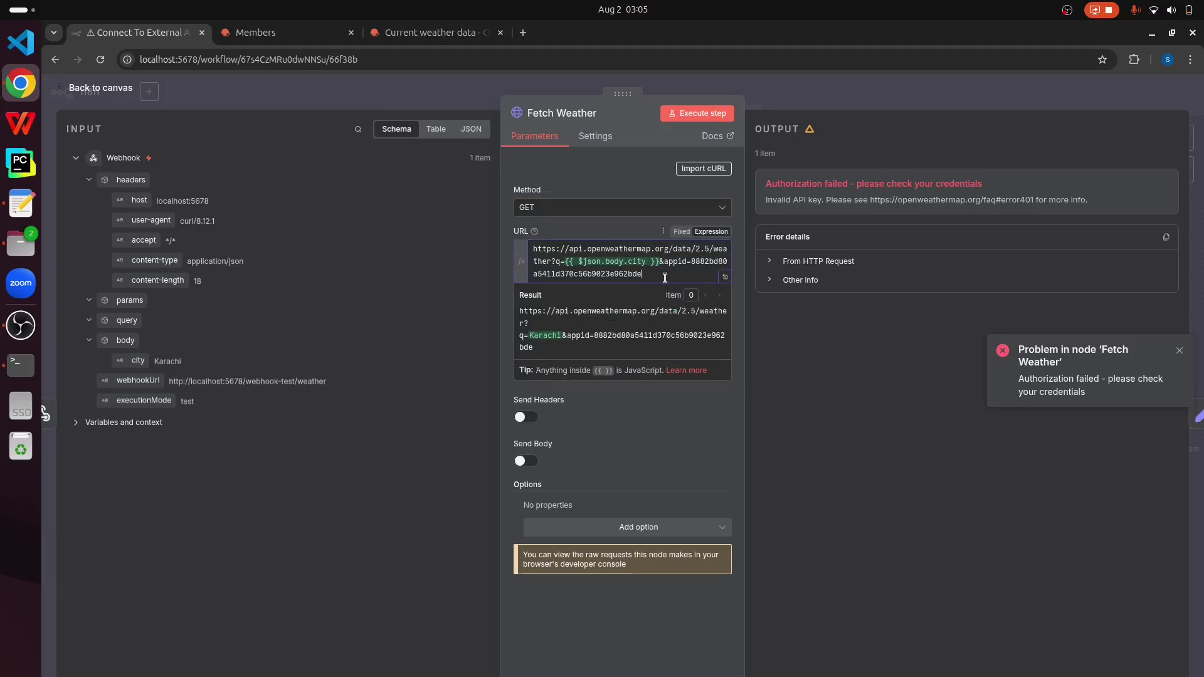
click(786, 430)
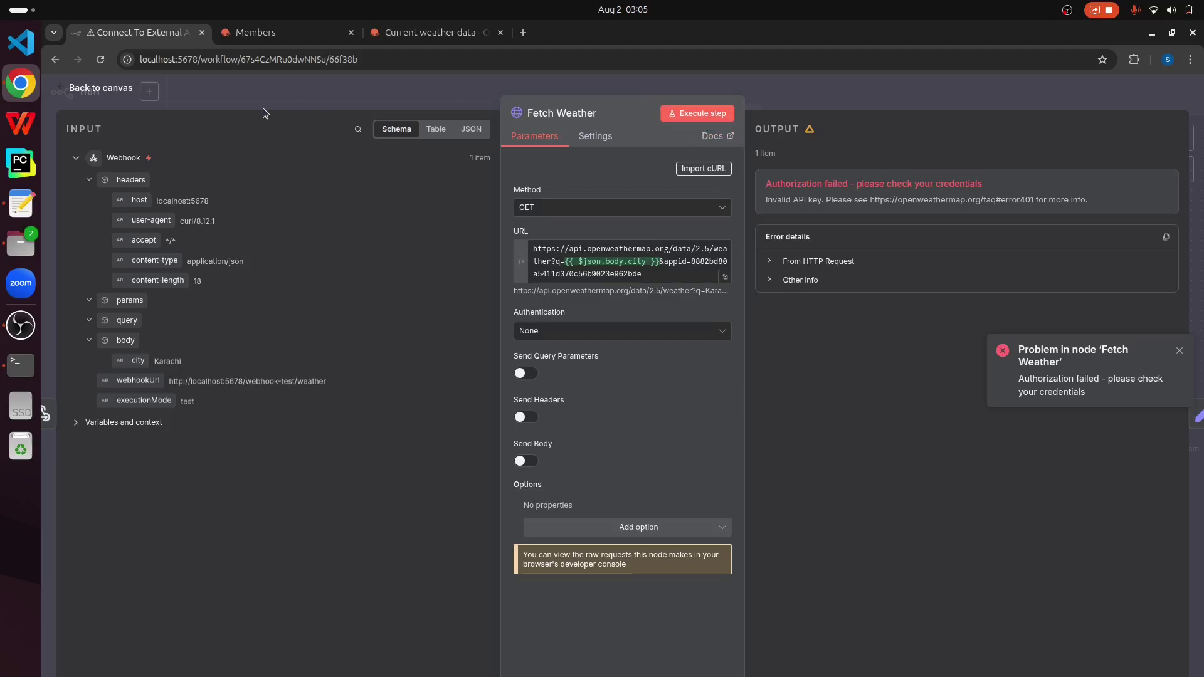
Step: Run Fetch Weather and check it returns Karachi weather: broken clouds, temp 301.19
click(694, 113)
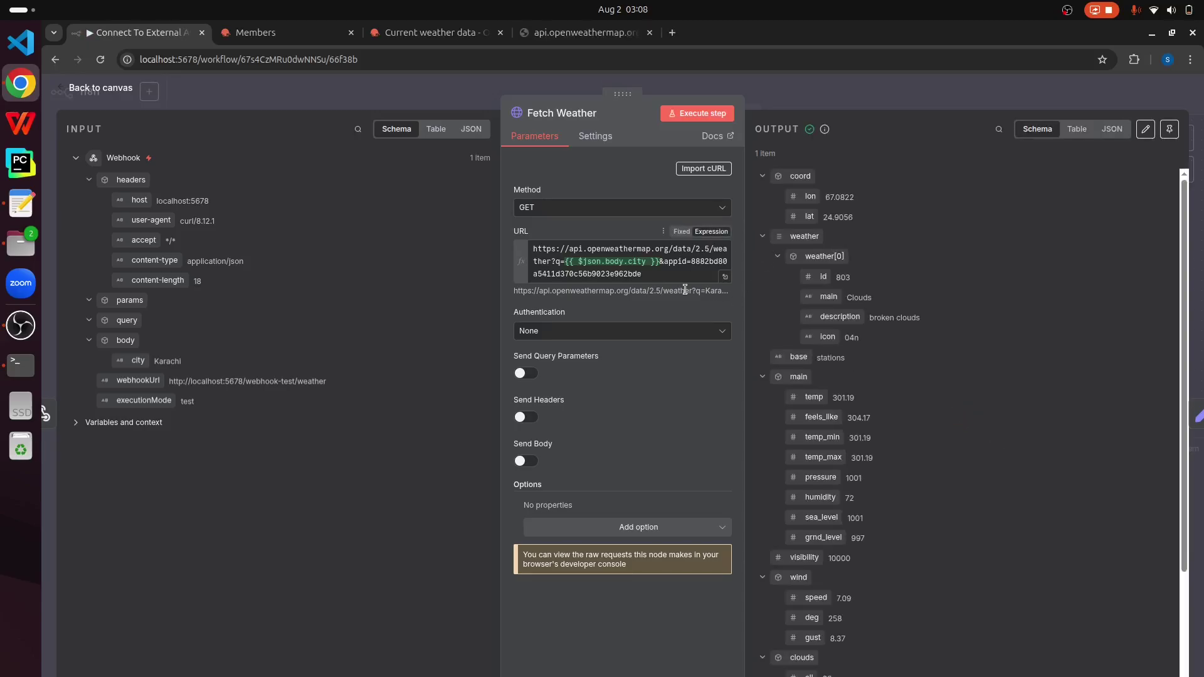
scroll(860, 355, down, 3)
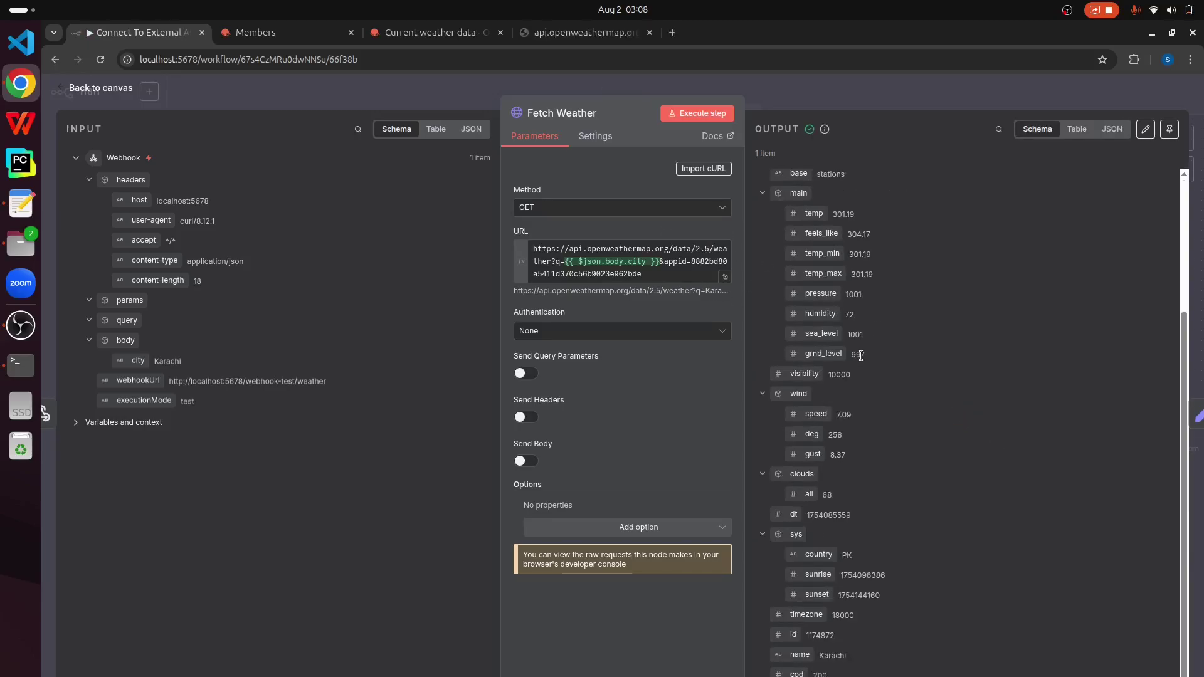
scroll(861, 356, up, 3)
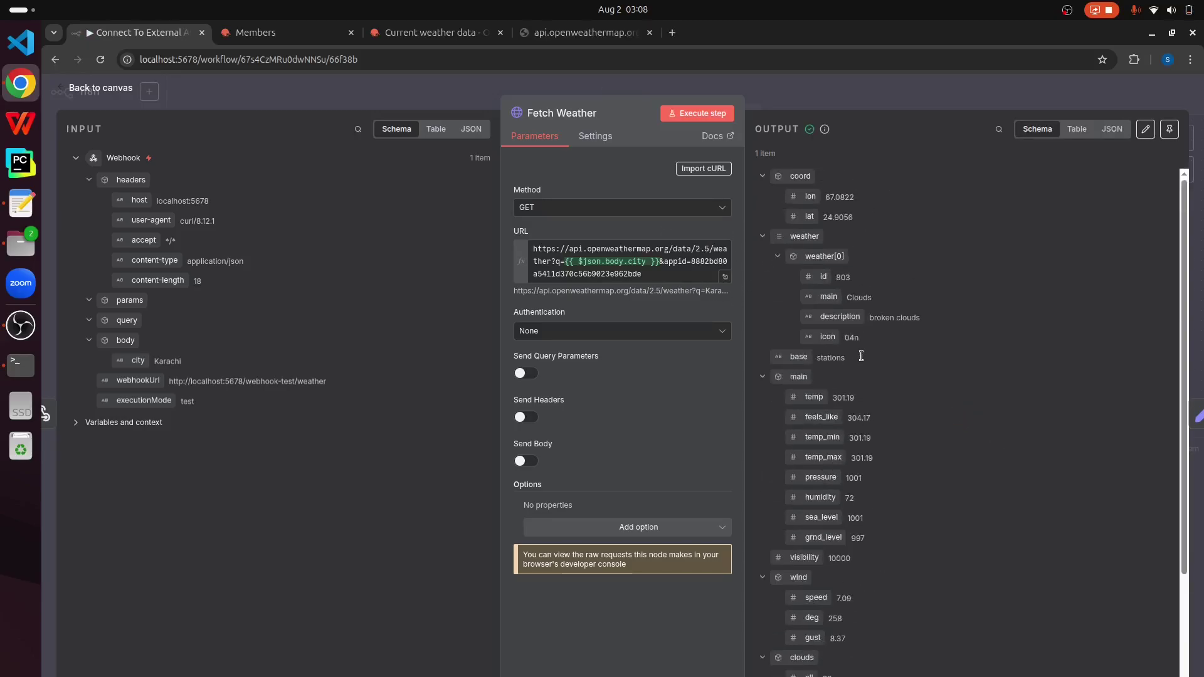
Step: In Extract Weather Info, map the weather data's name into city, resolving to Karachi
click(119, 89)
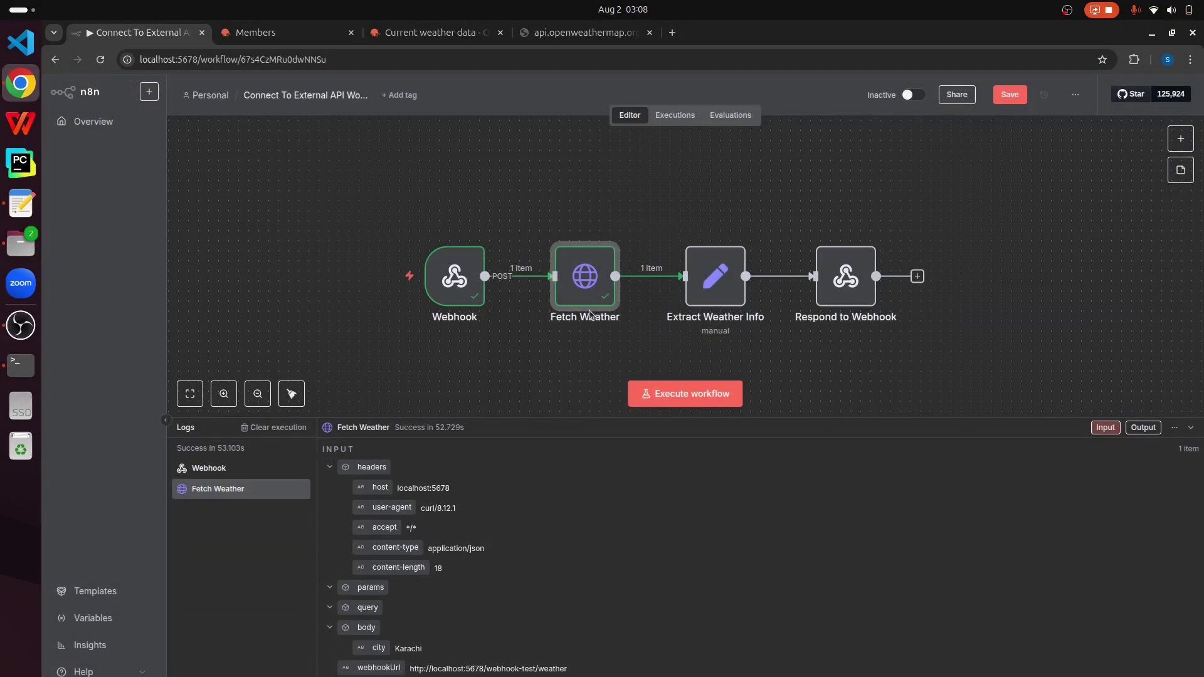
click(722, 291)
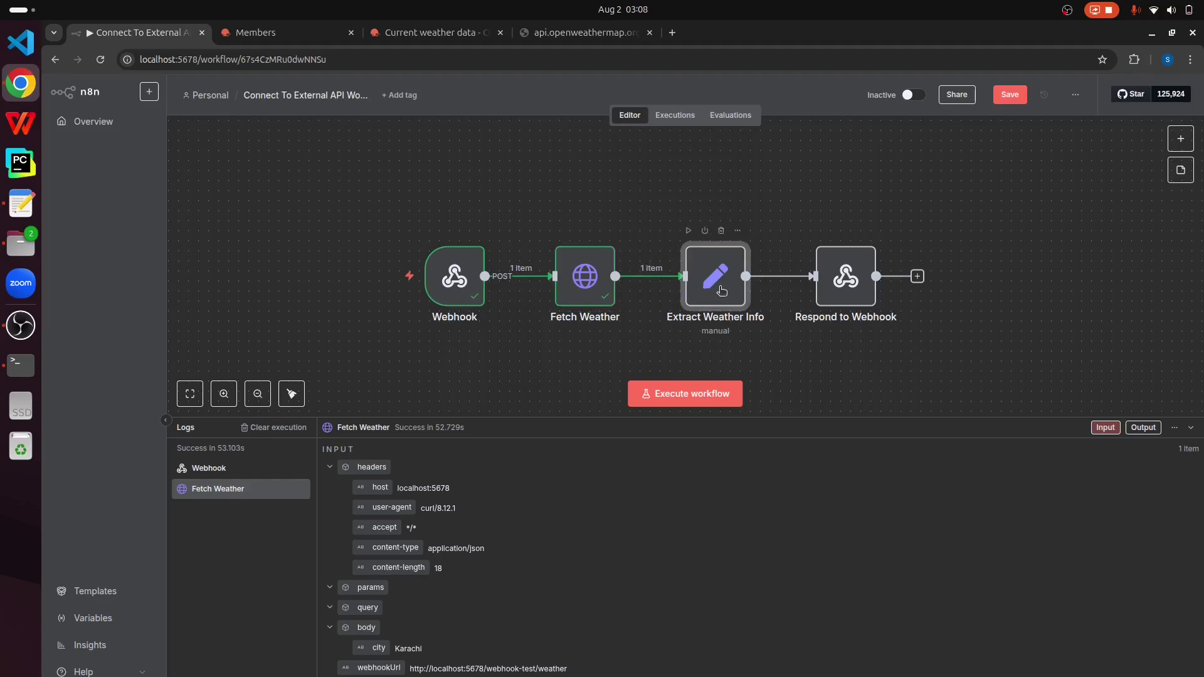
double_click(722, 291)
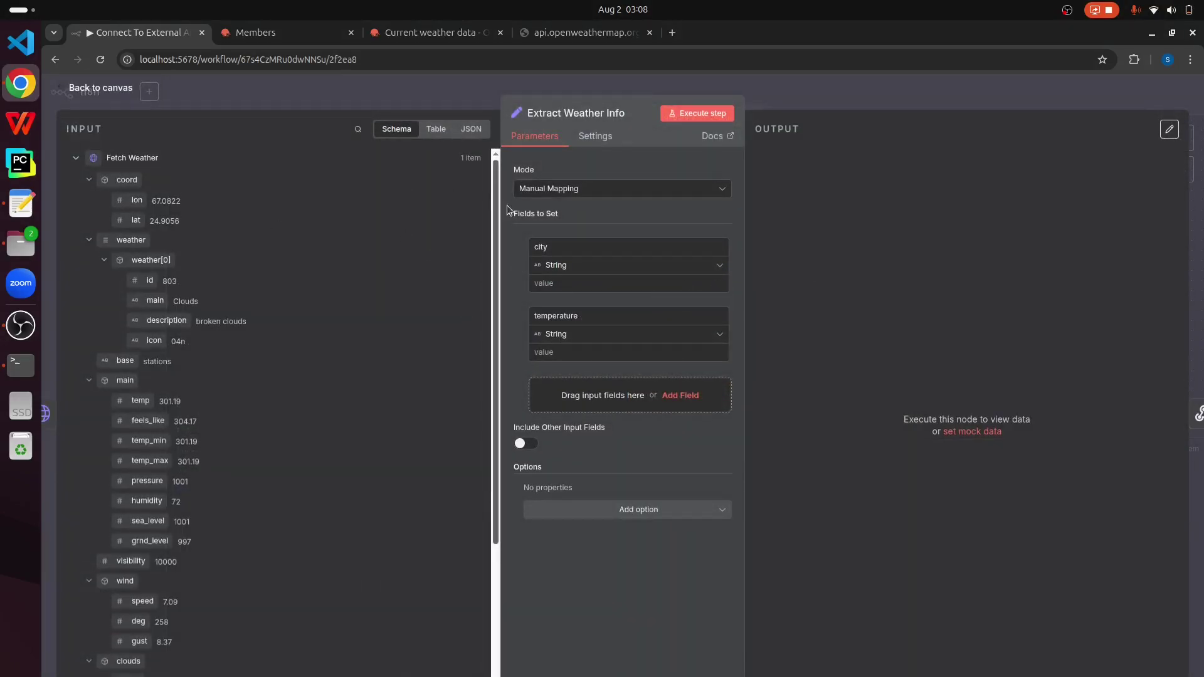
click(560, 248)
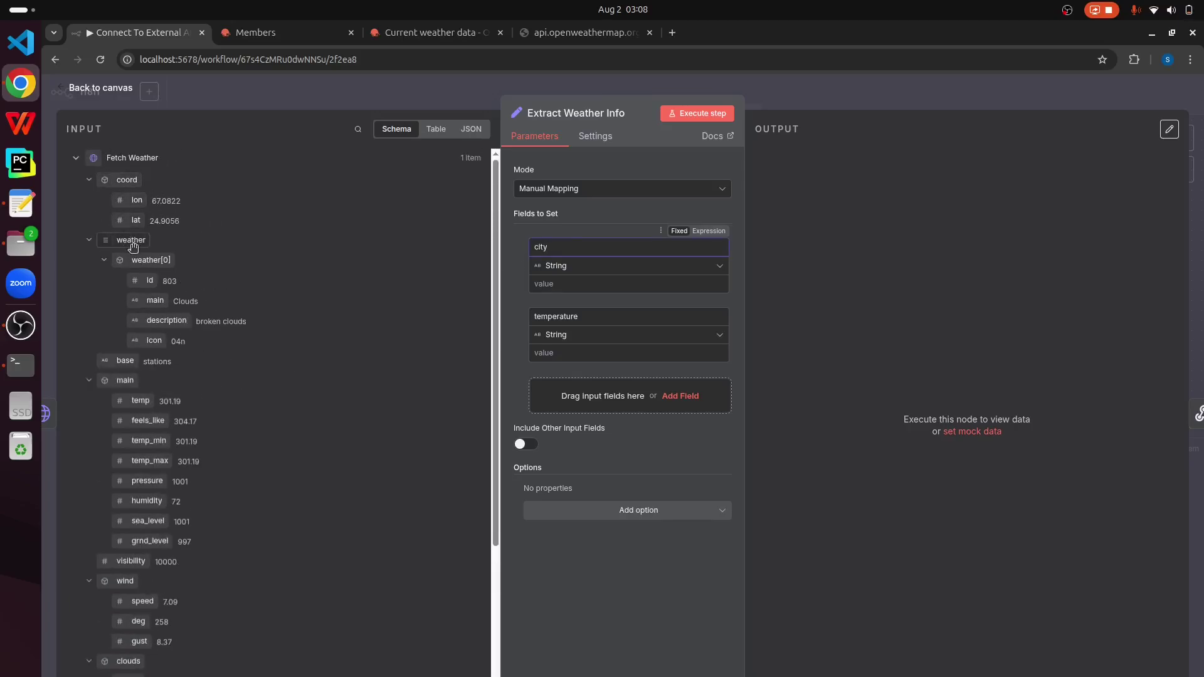
scroll(160, 373, down, 5)
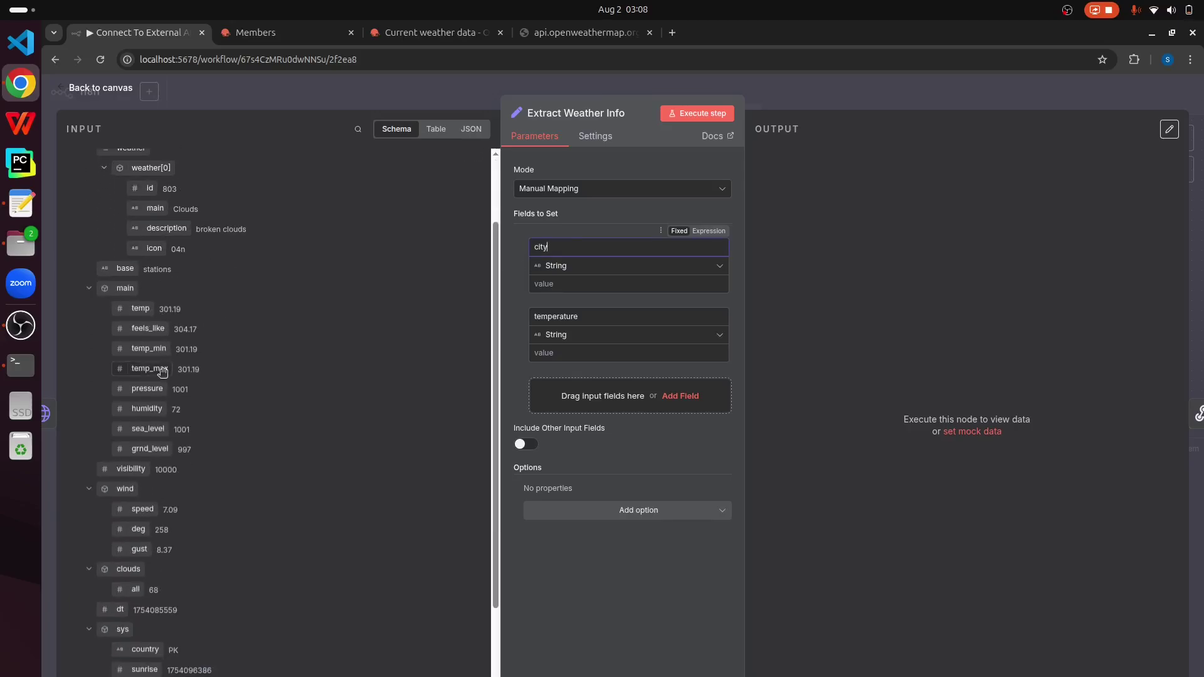
scroll(156, 389, down, 2)
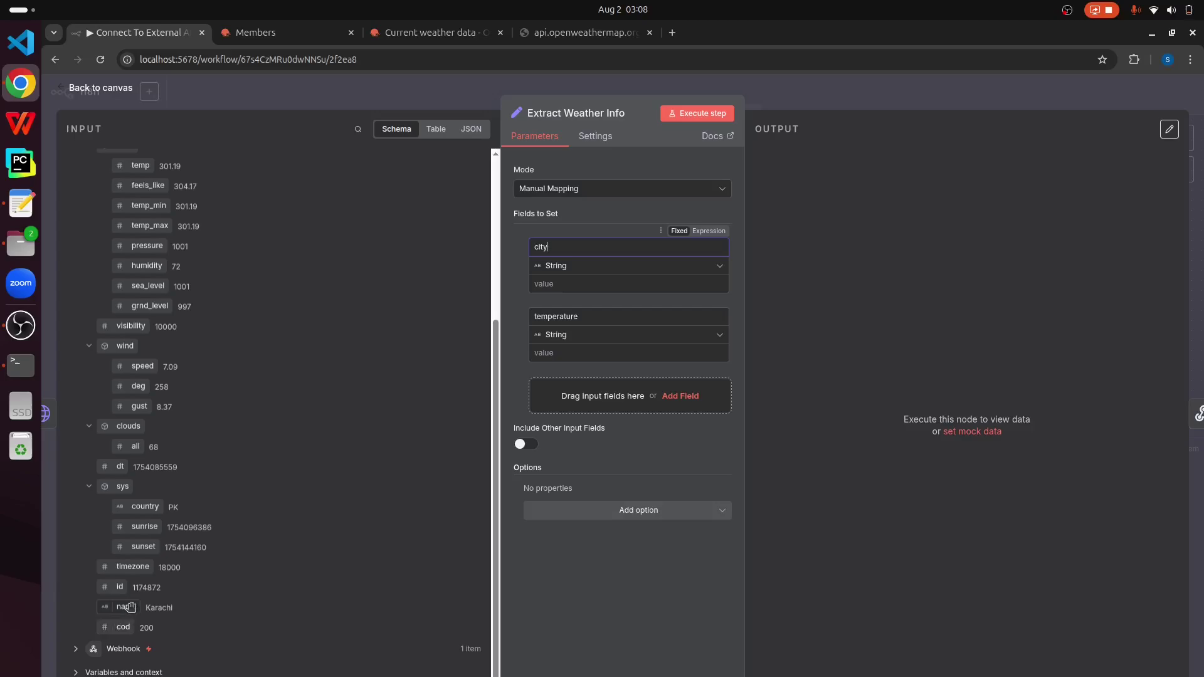
drag(127, 610, 590, 283)
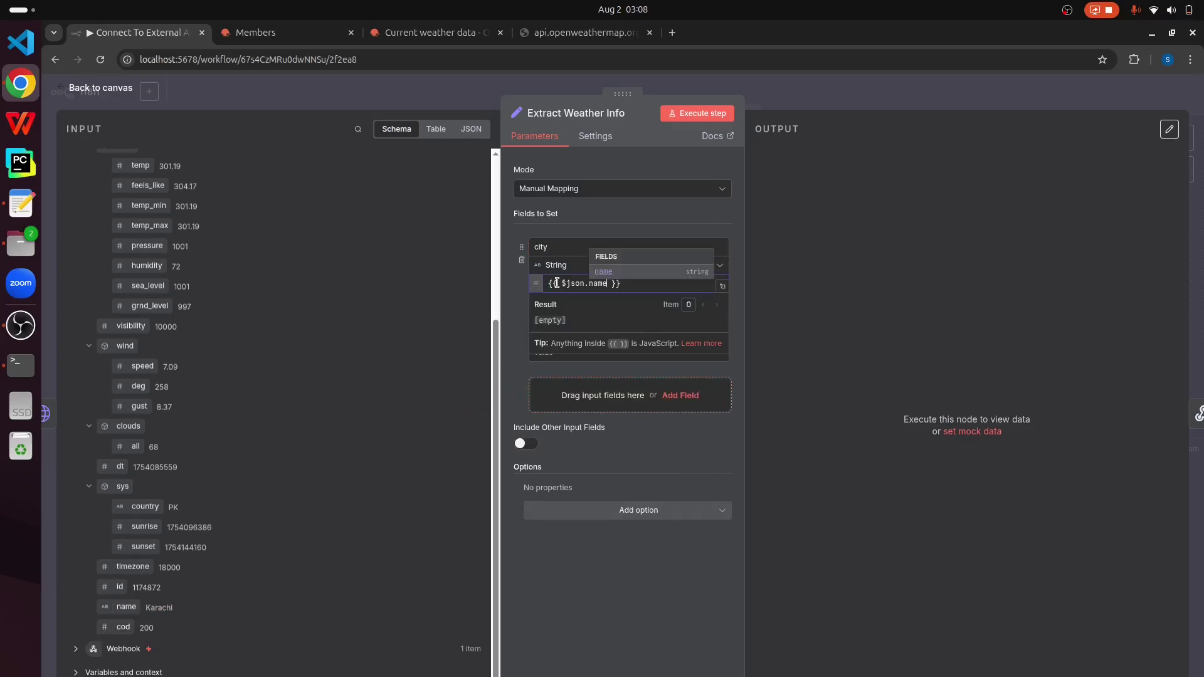
click(557, 243)
click(600, 283)
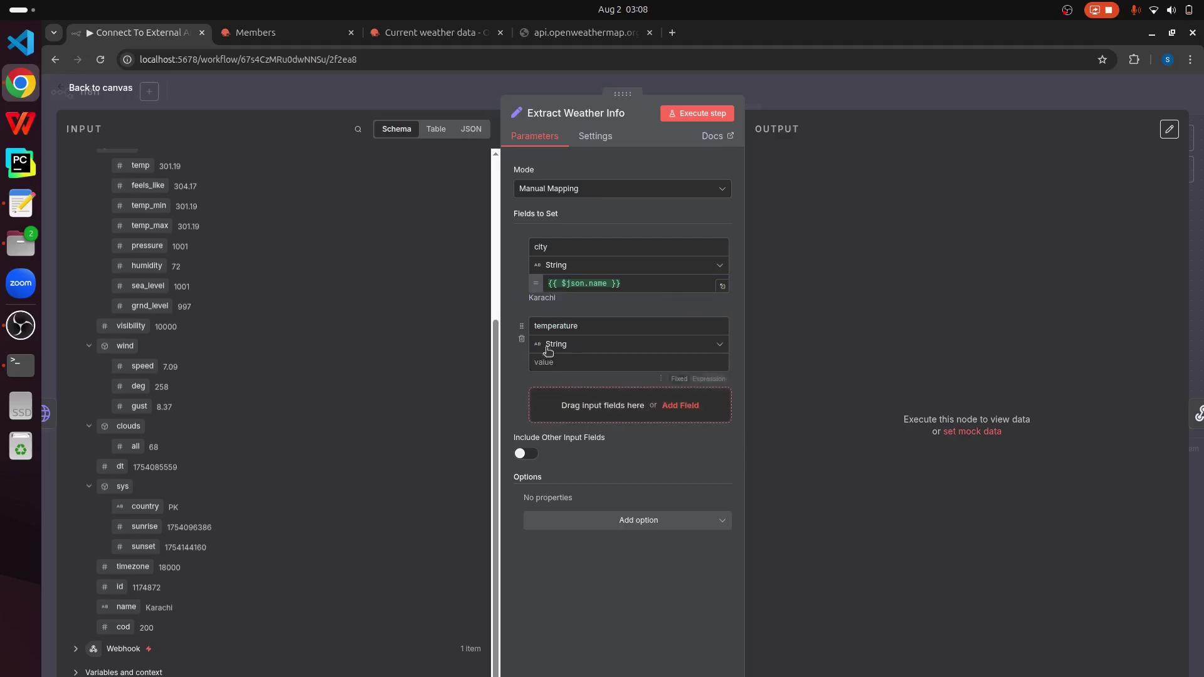
Step: Map main.temp into temperature, then run the step to output Karachi and 301.19
scroll(134, 402, up, 5)
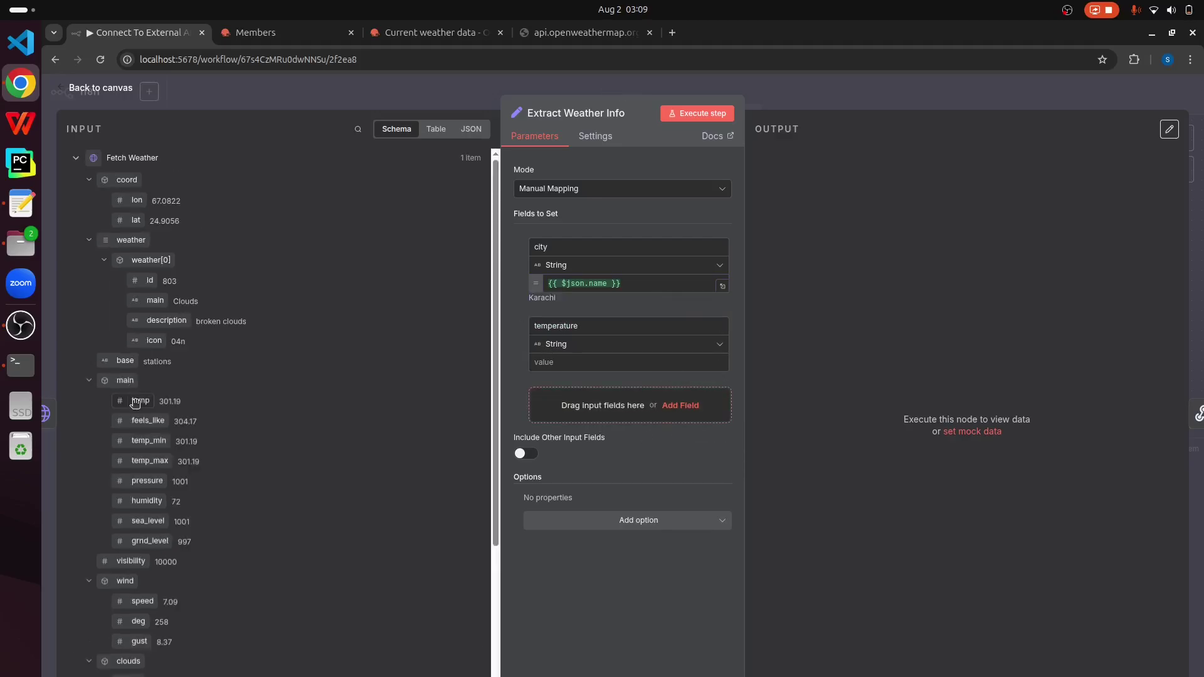
click(589, 364)
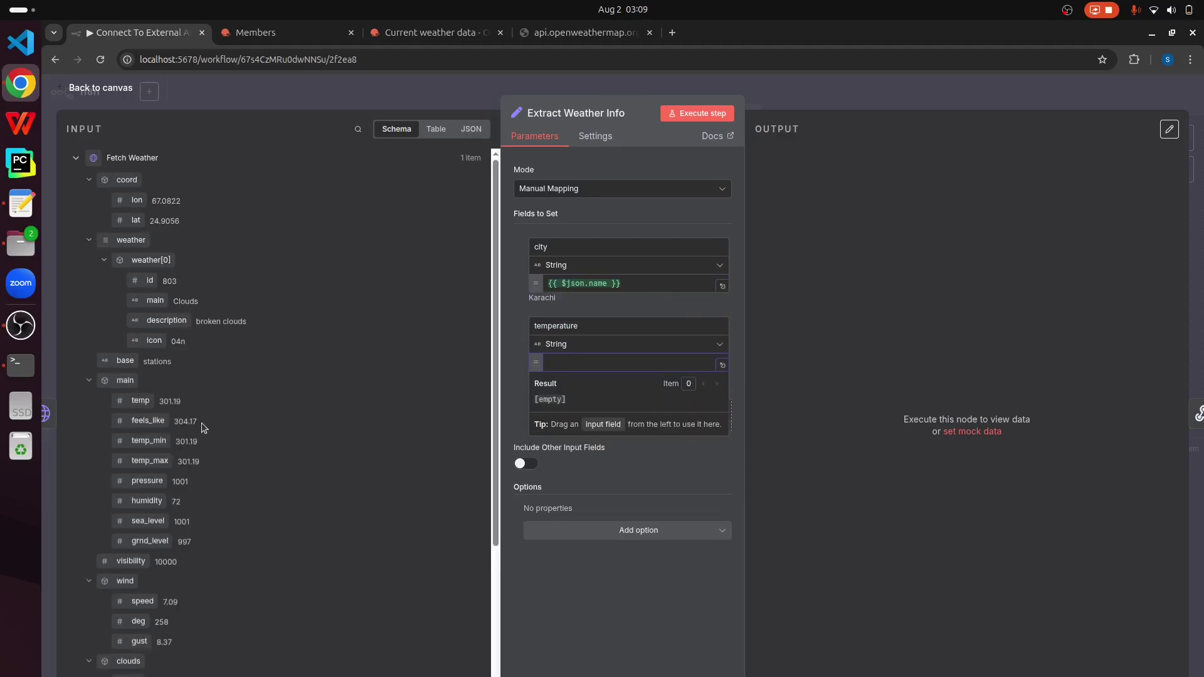
drag(141, 401, 593, 376)
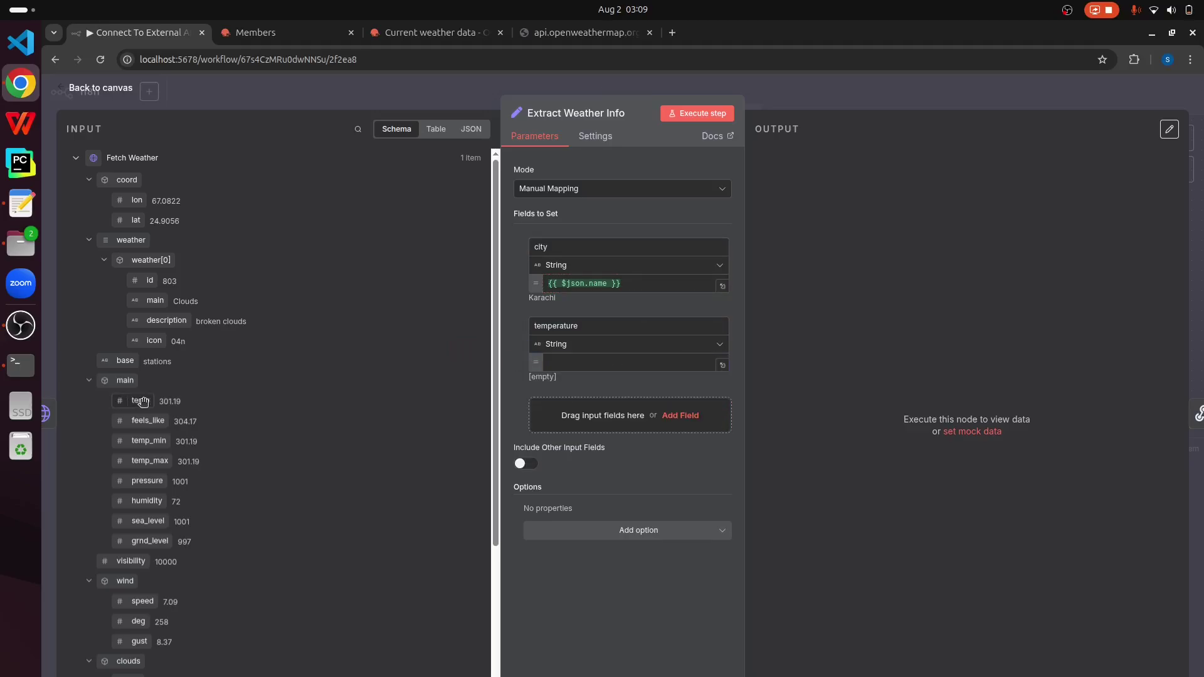
drag(119, 402, 577, 369)
click(771, 437)
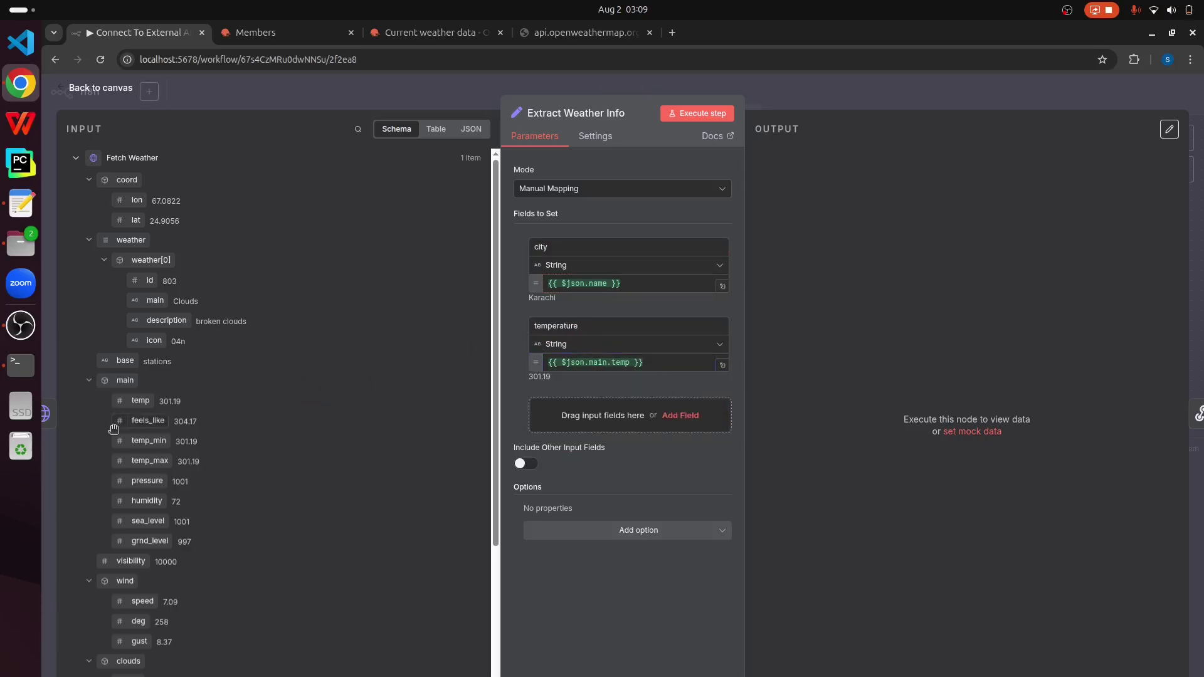
click(669, 369)
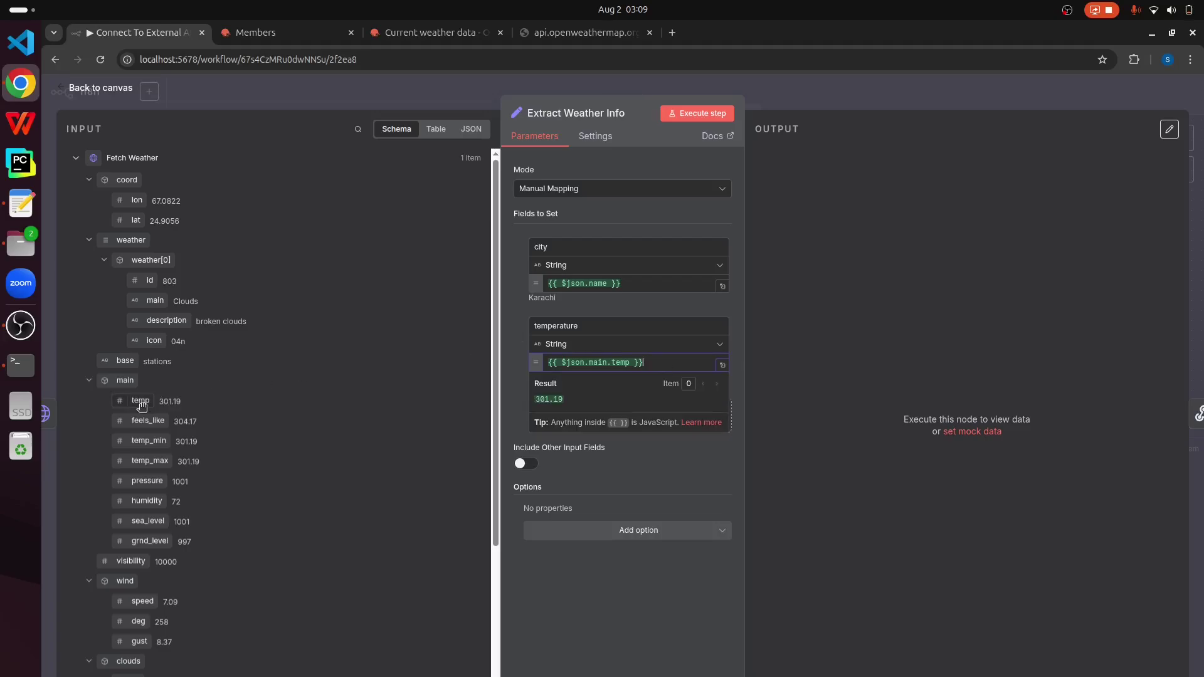
drag(141, 406, 615, 376)
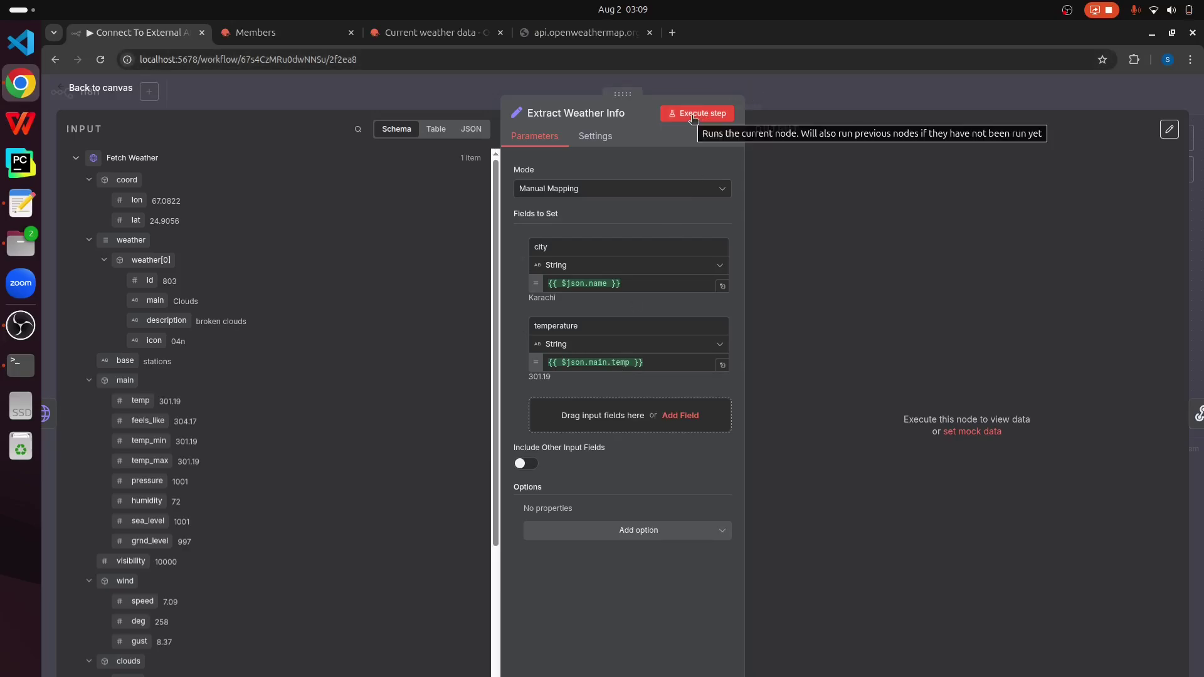
click(693, 116)
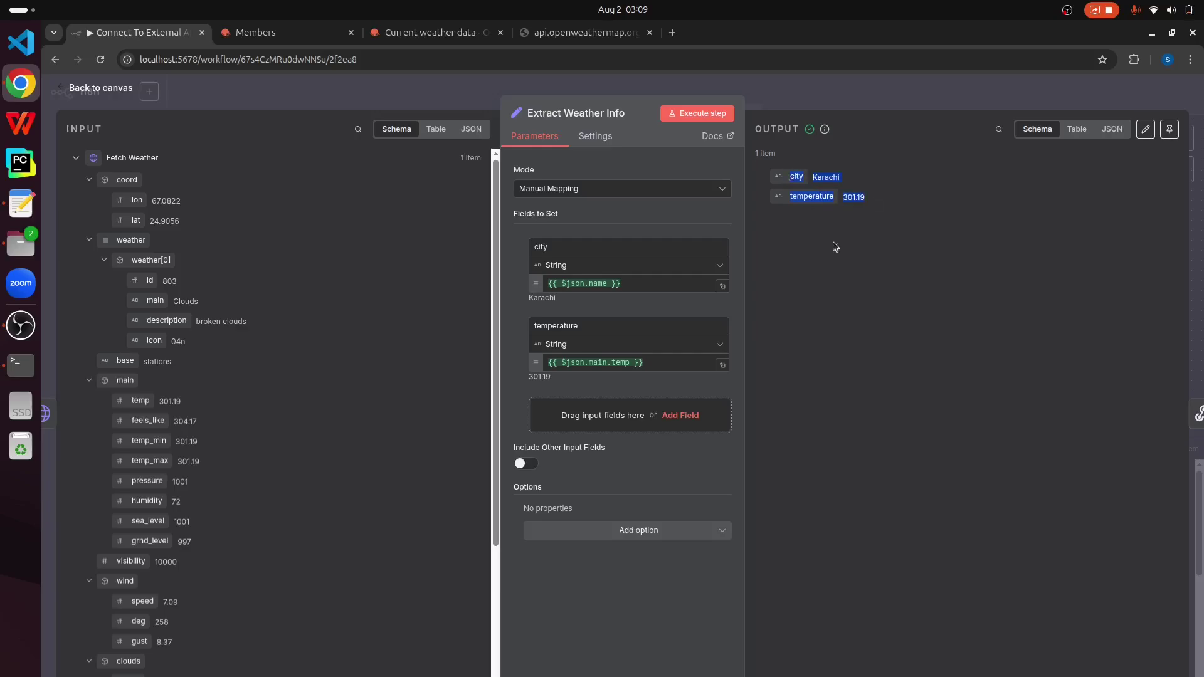
click(112, 90)
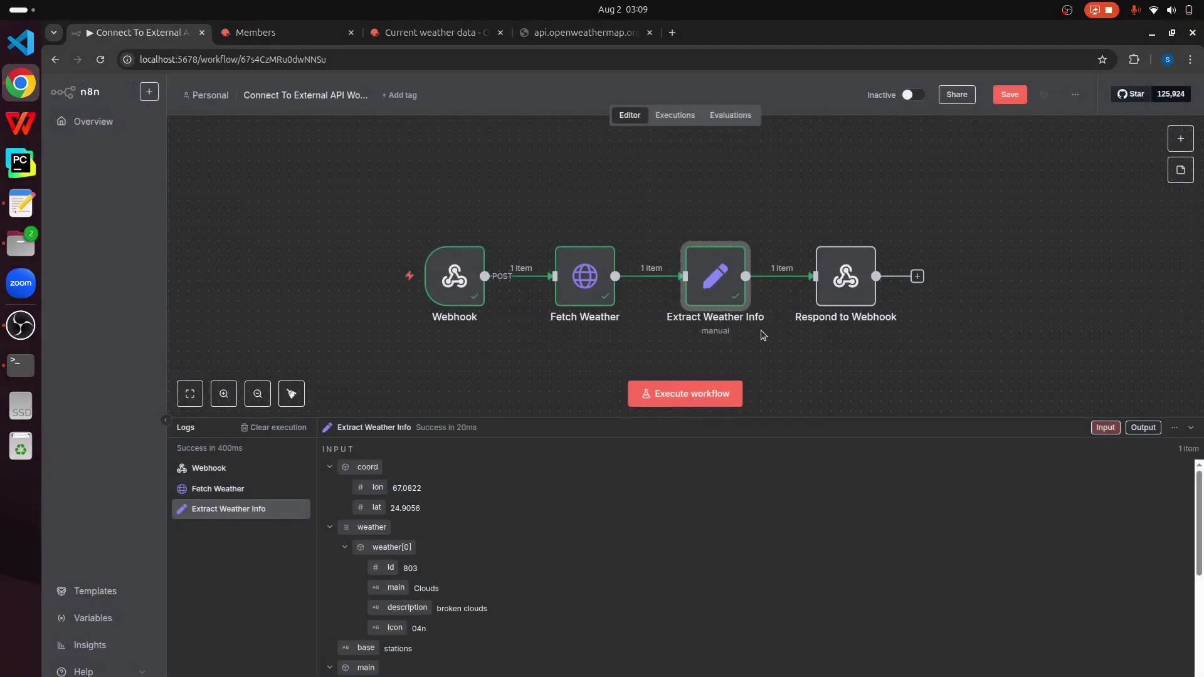
Step: Execute Respond to Webhook, then inspect the Webhook's incoming request body in the Logs
right_click(835, 286)
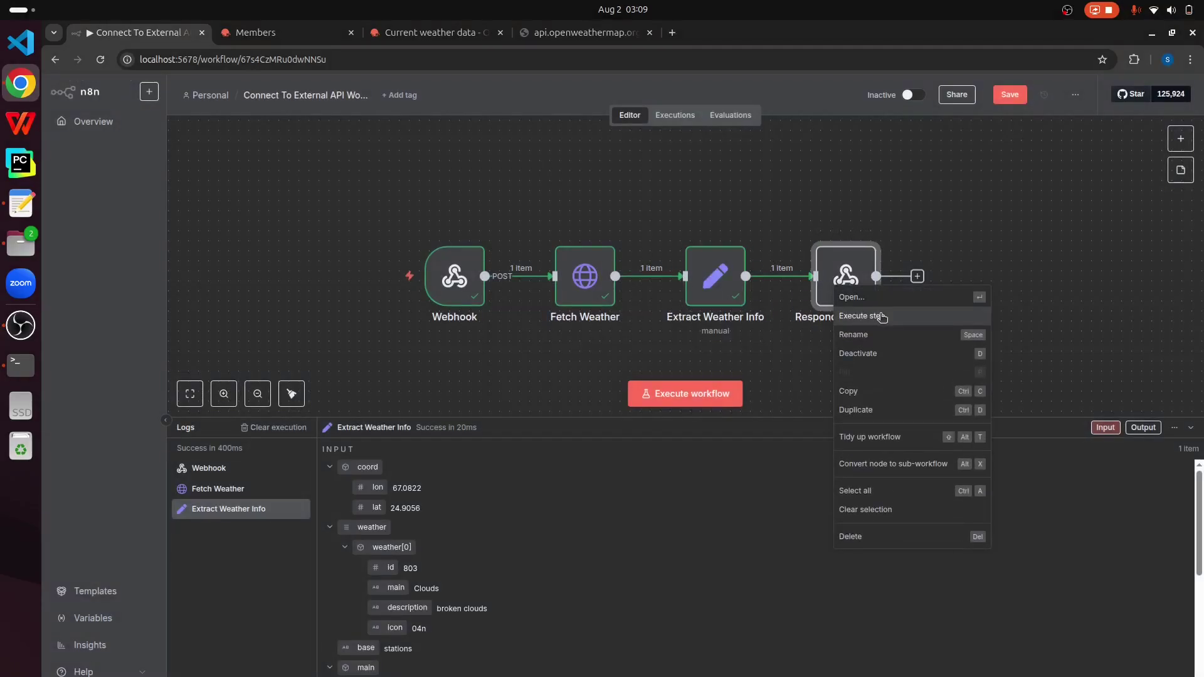
click(882, 318)
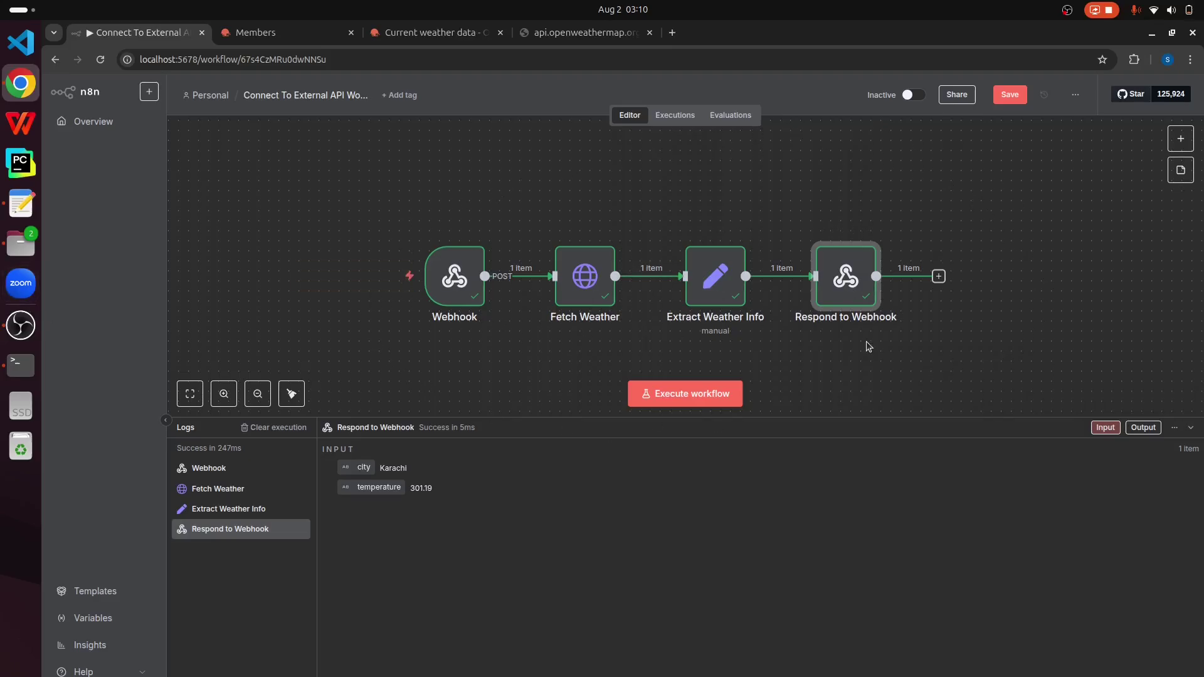
click(229, 469)
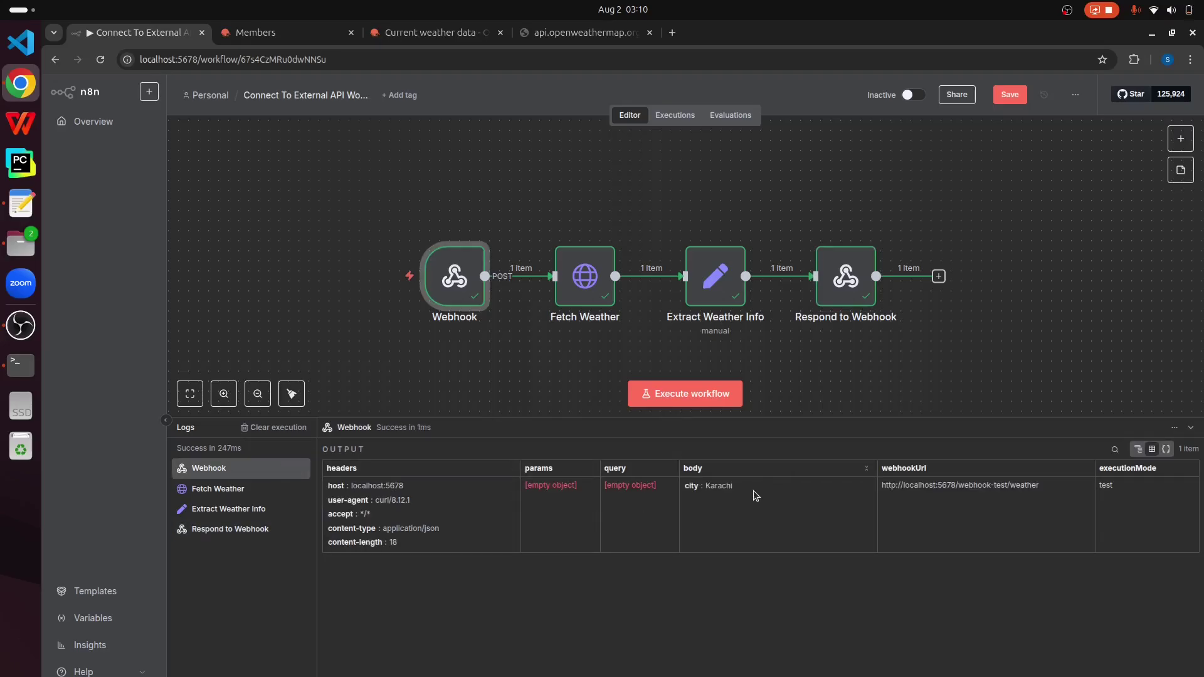
Step: Highlight the city Karachi body entry and briefly open the Fetch Weather node
drag(753, 490, 686, 485)
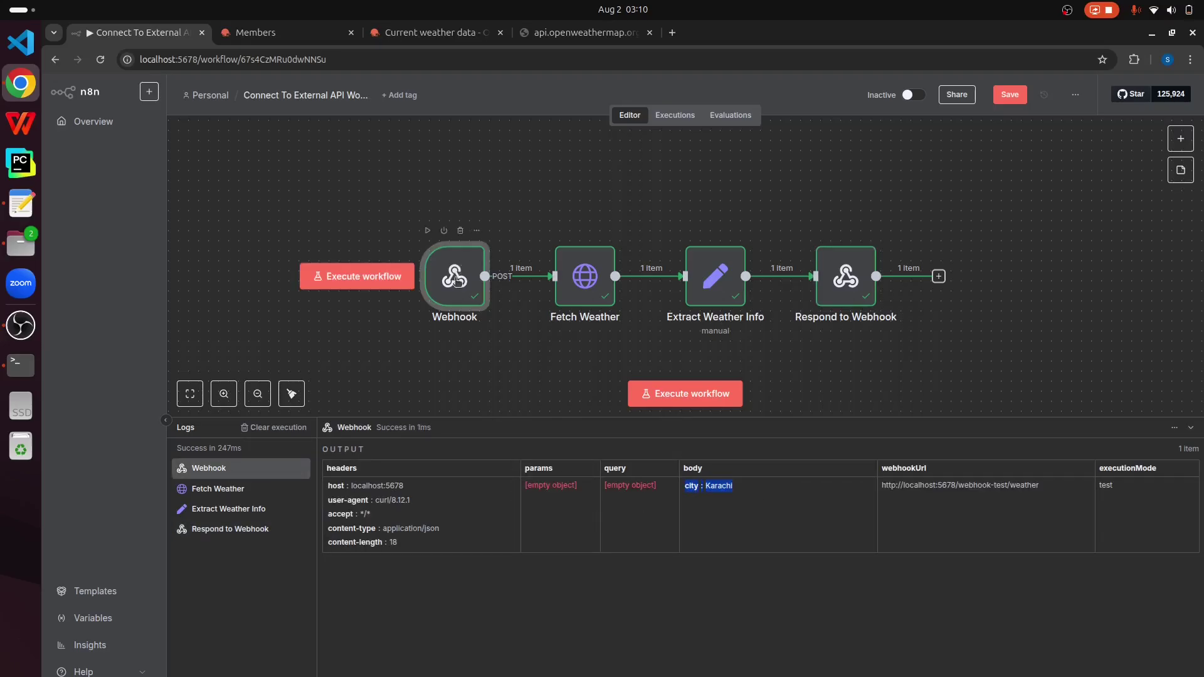
mouse_move(582, 293)
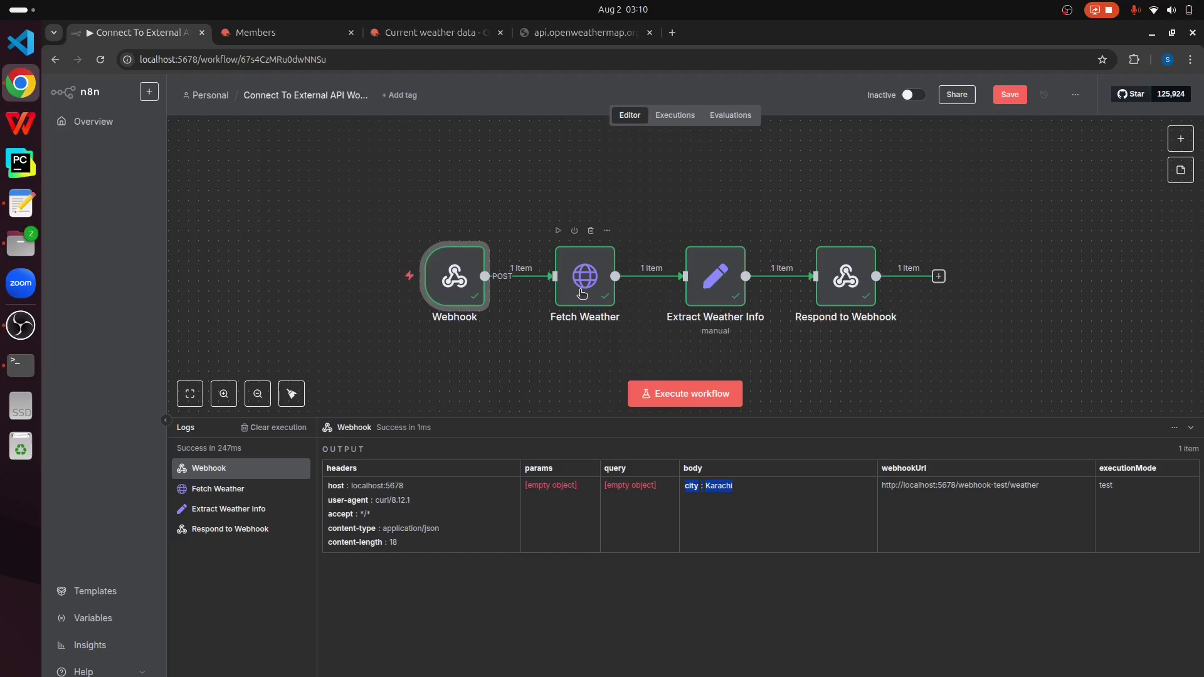
click(582, 276)
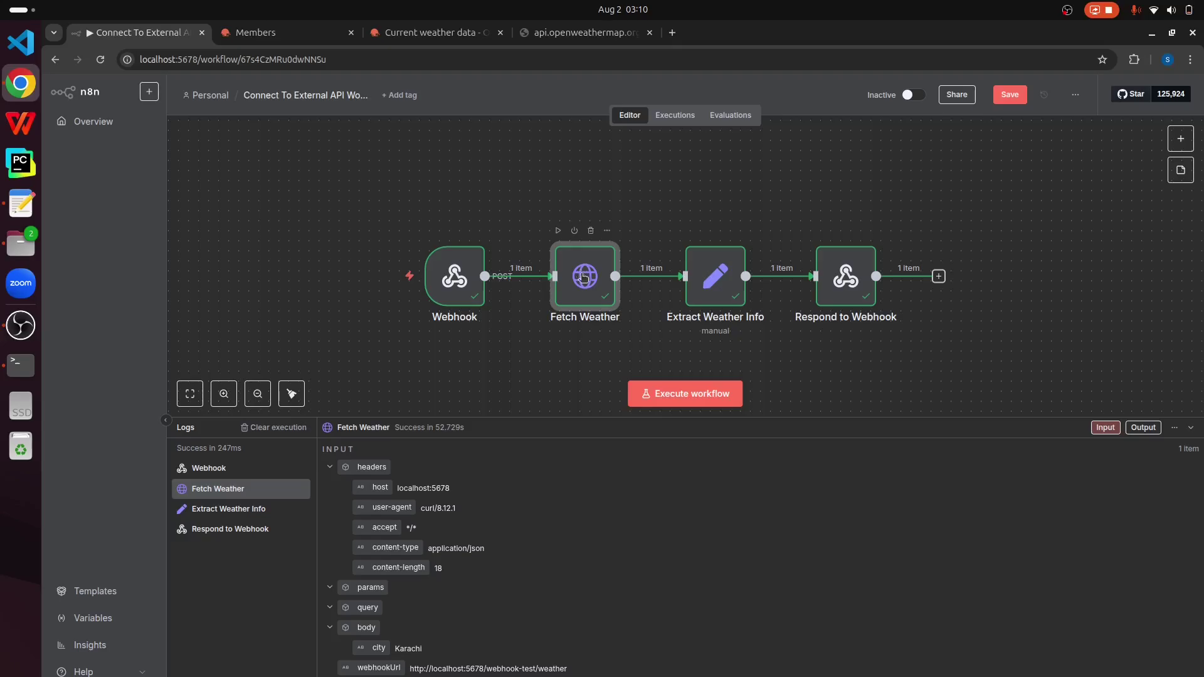
double_click(583, 278)
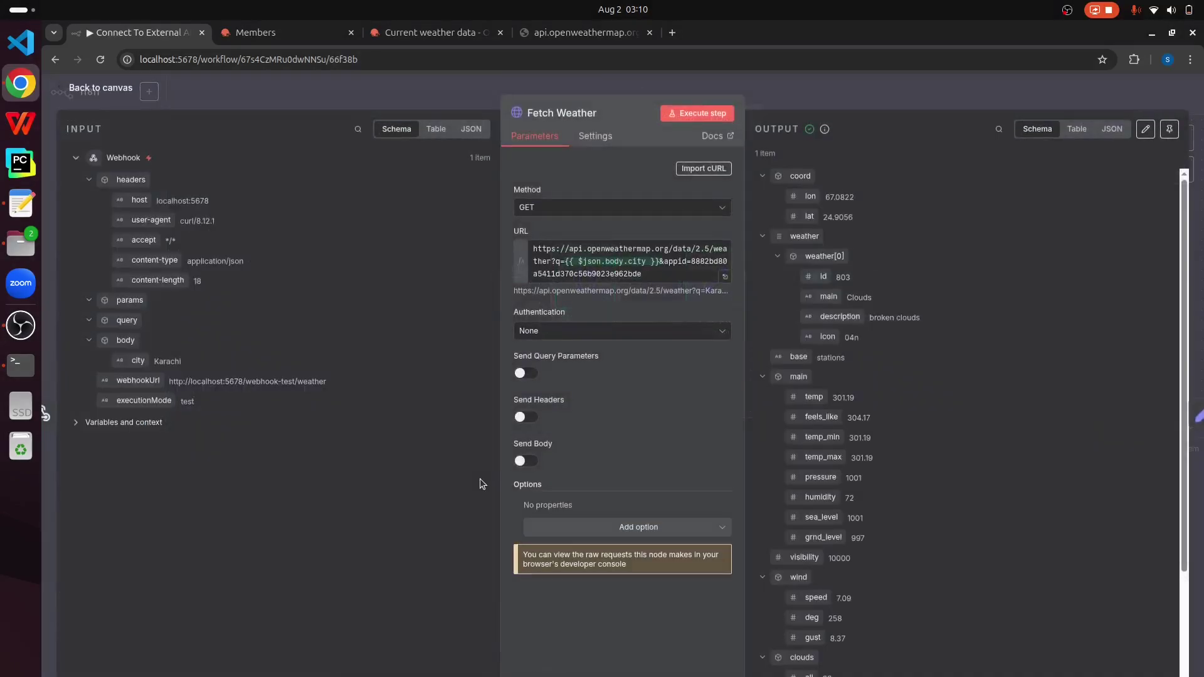
click(113, 87)
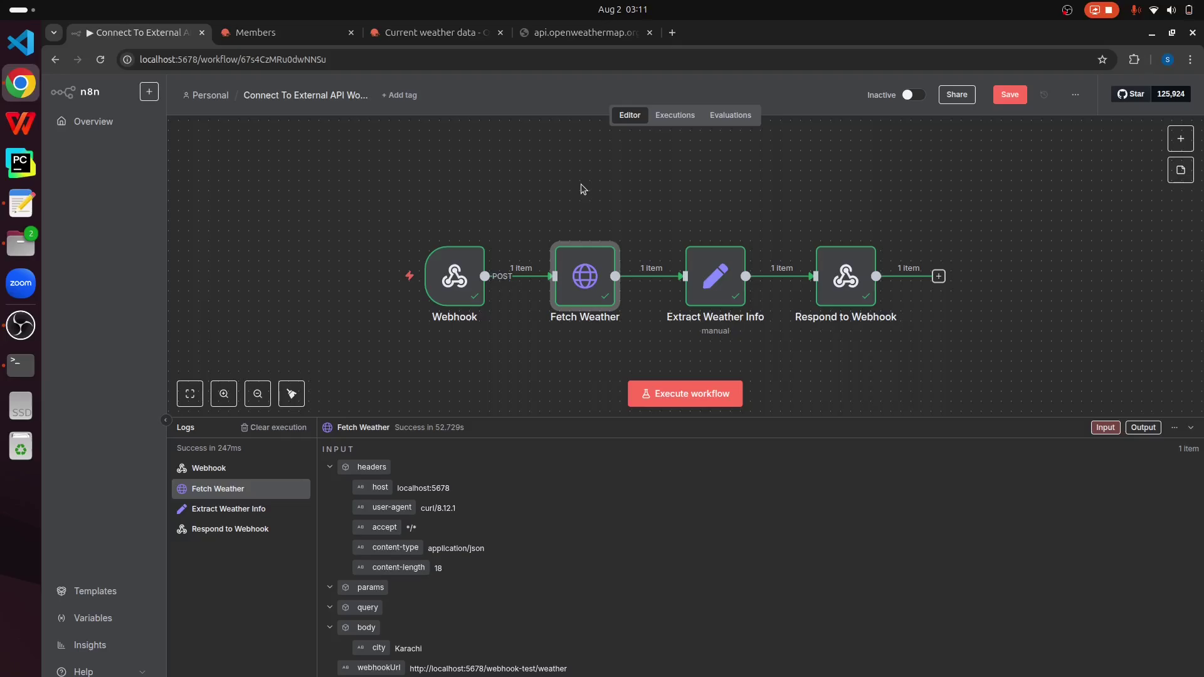
Step: Review each logged step, ending at Respond to Webhook's input: Karachi, 301.19
click(229, 469)
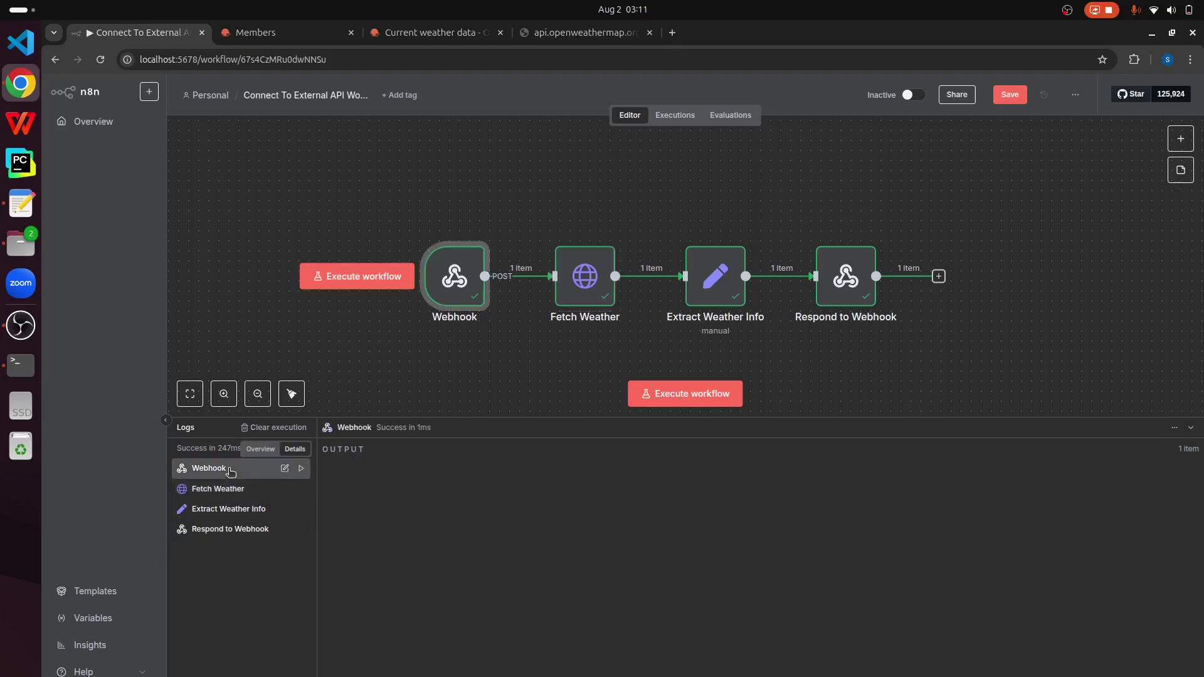
click(237, 492)
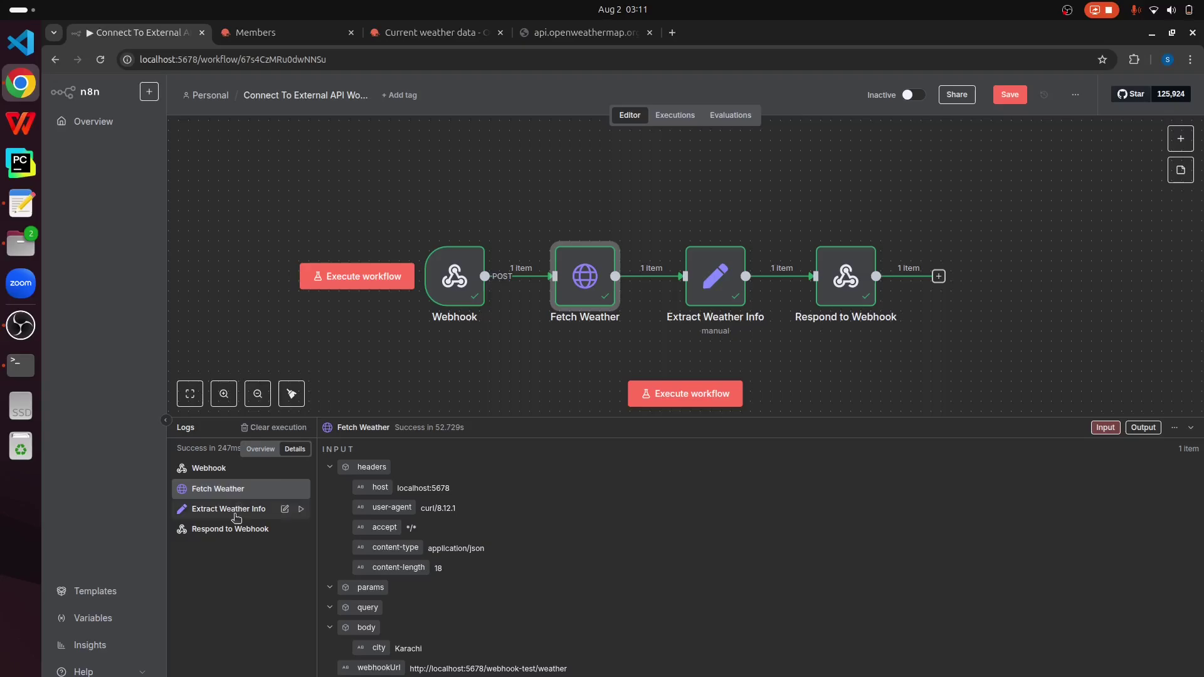
click(237, 510)
click(236, 531)
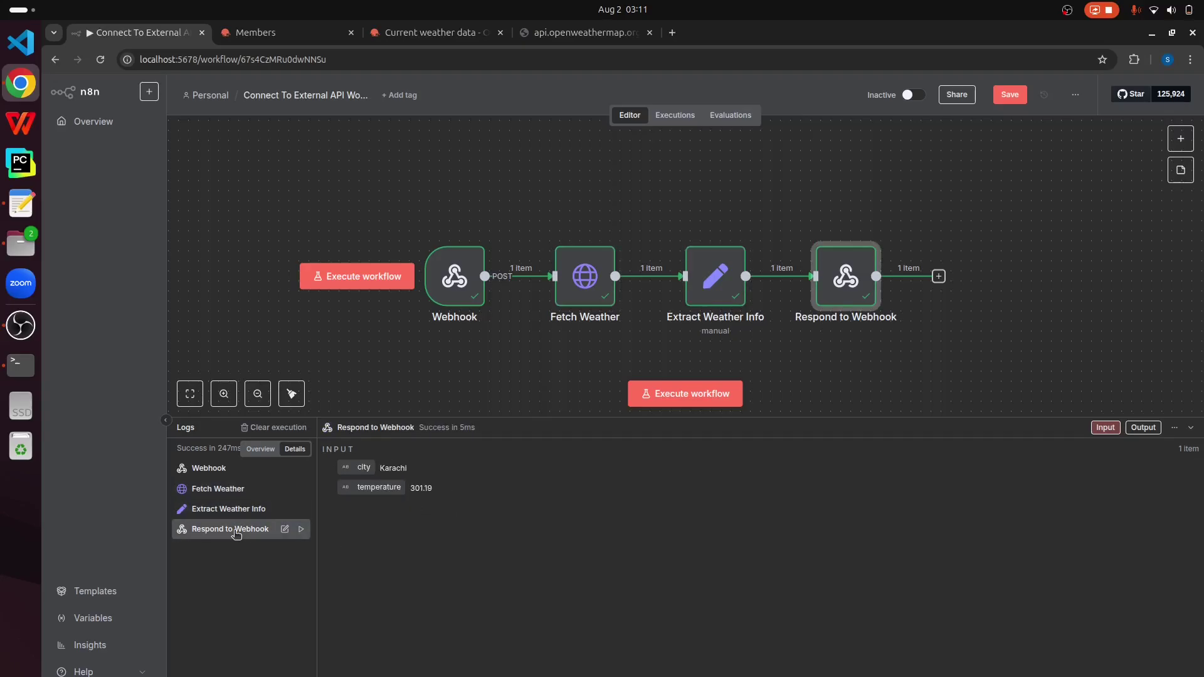